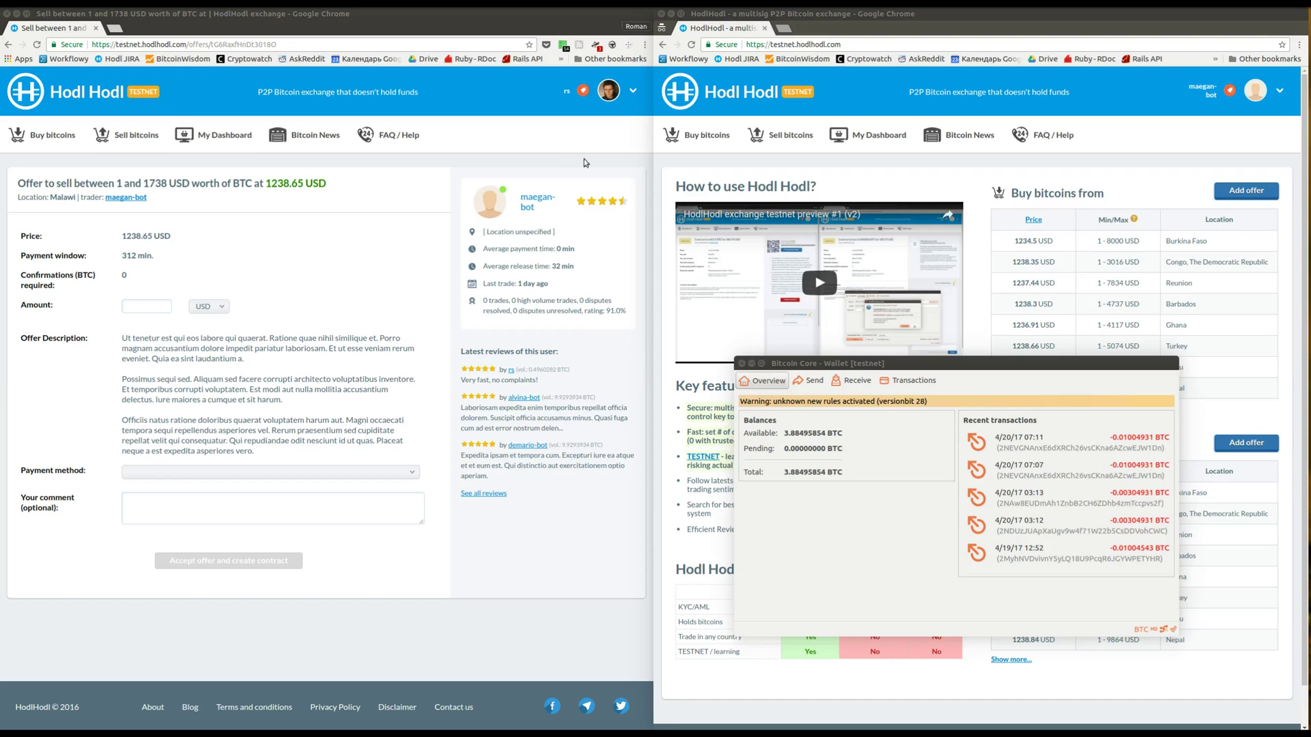
Enter 0.01 BTC as the offer amount and choose Paypal as the payment method
left_click(1213, 92)
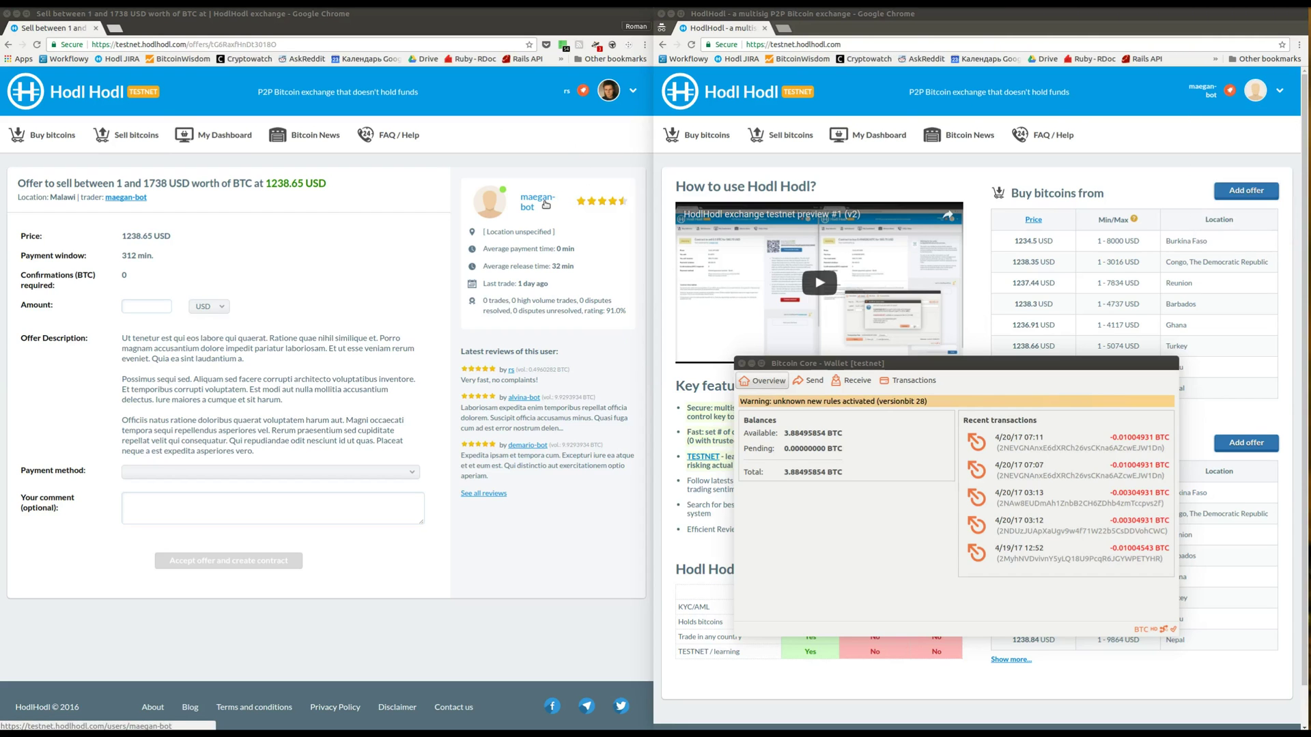
left_click(158, 308)
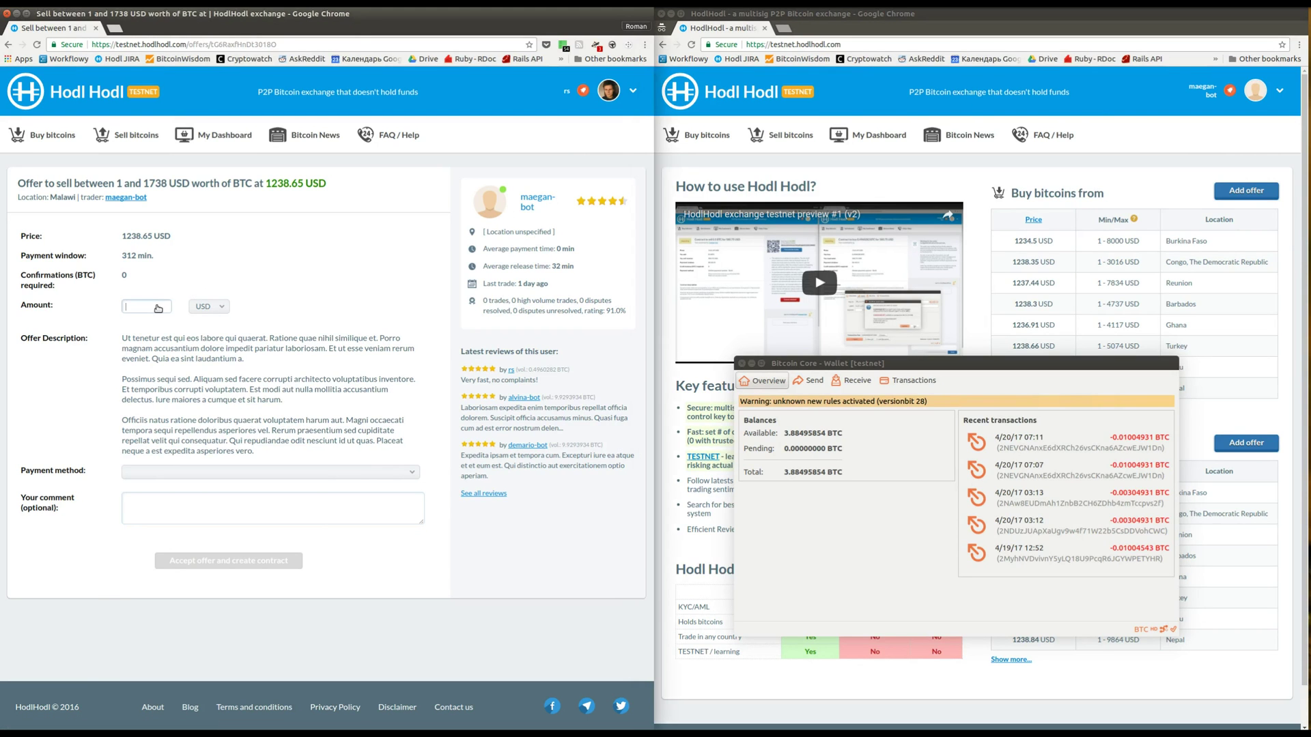
type("0.01")
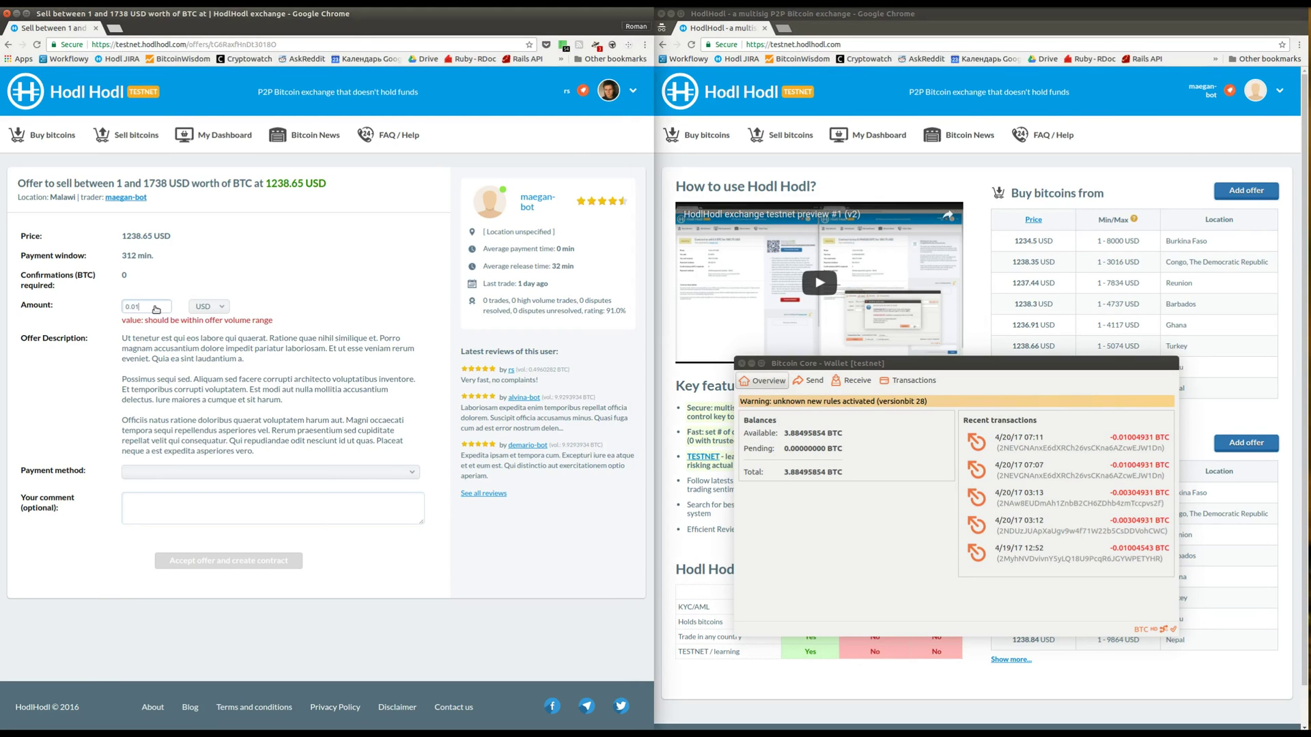
left_click(207, 307)
left_click(199, 336)
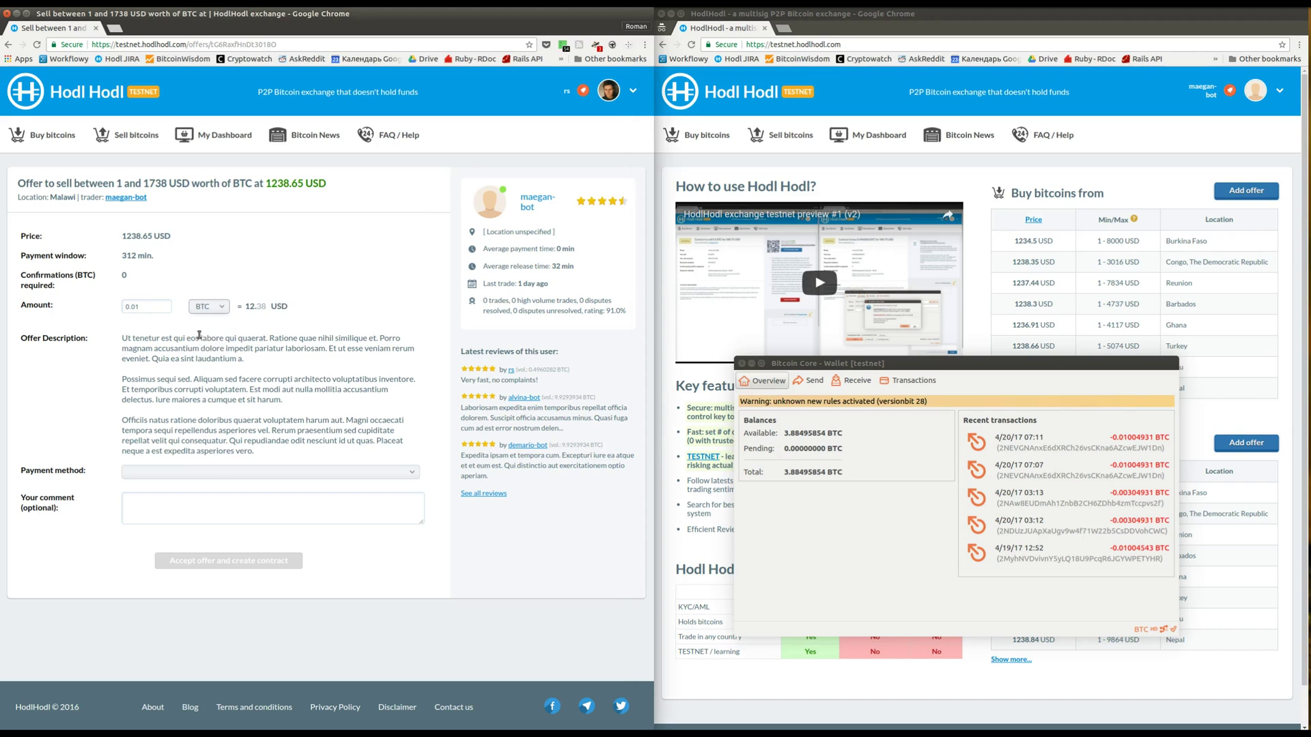
left_click(213, 474)
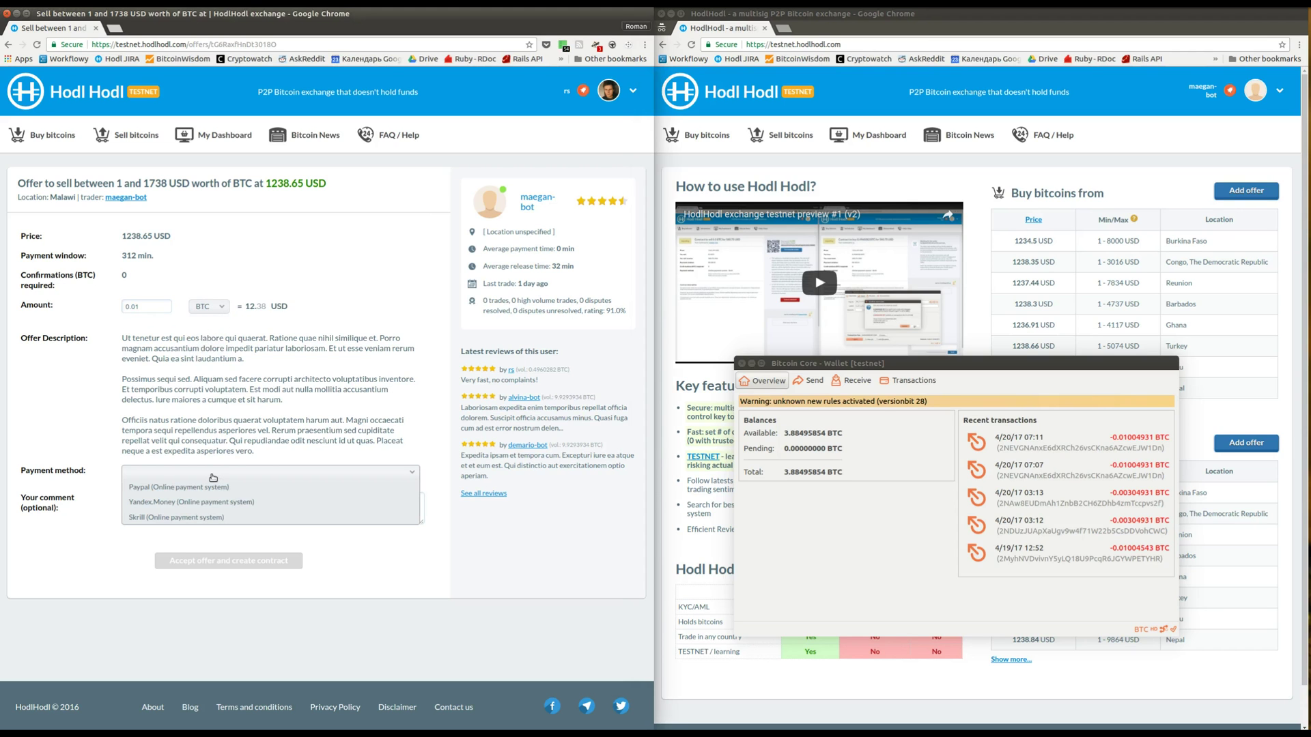
left_click(208, 488)
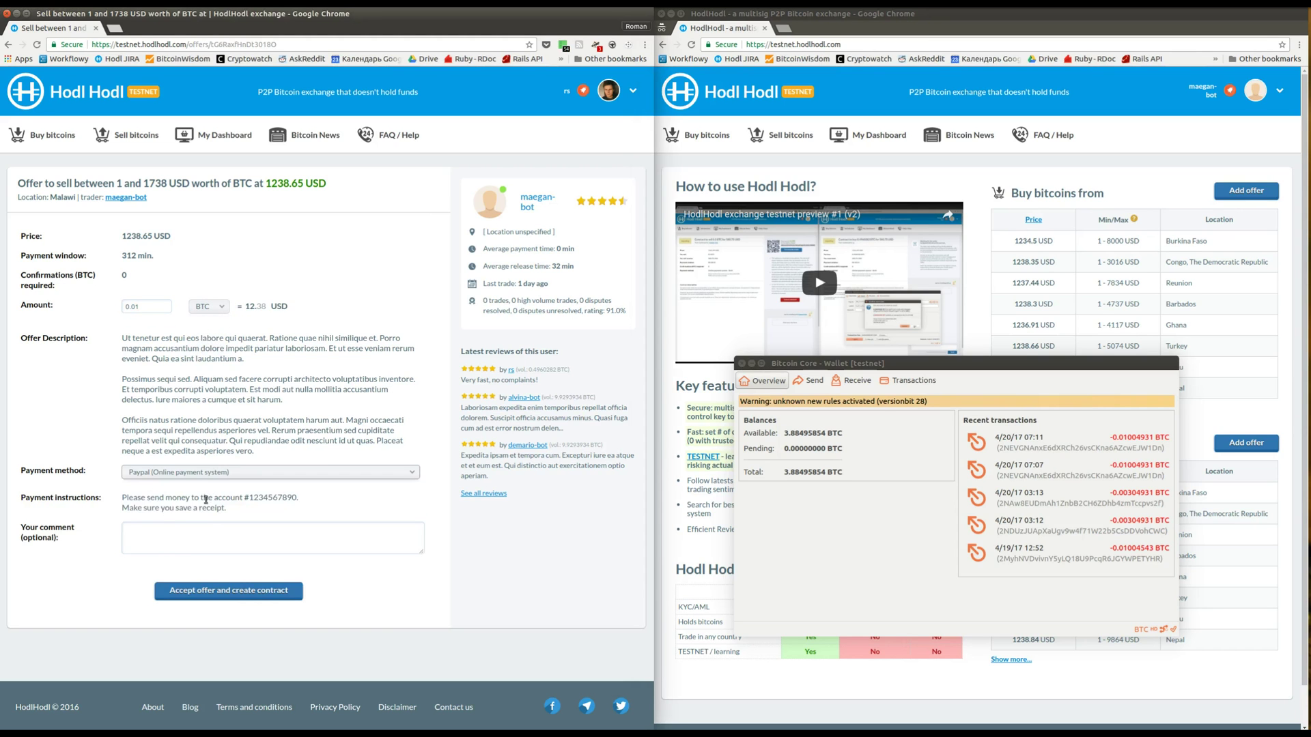
left_click(209, 535)
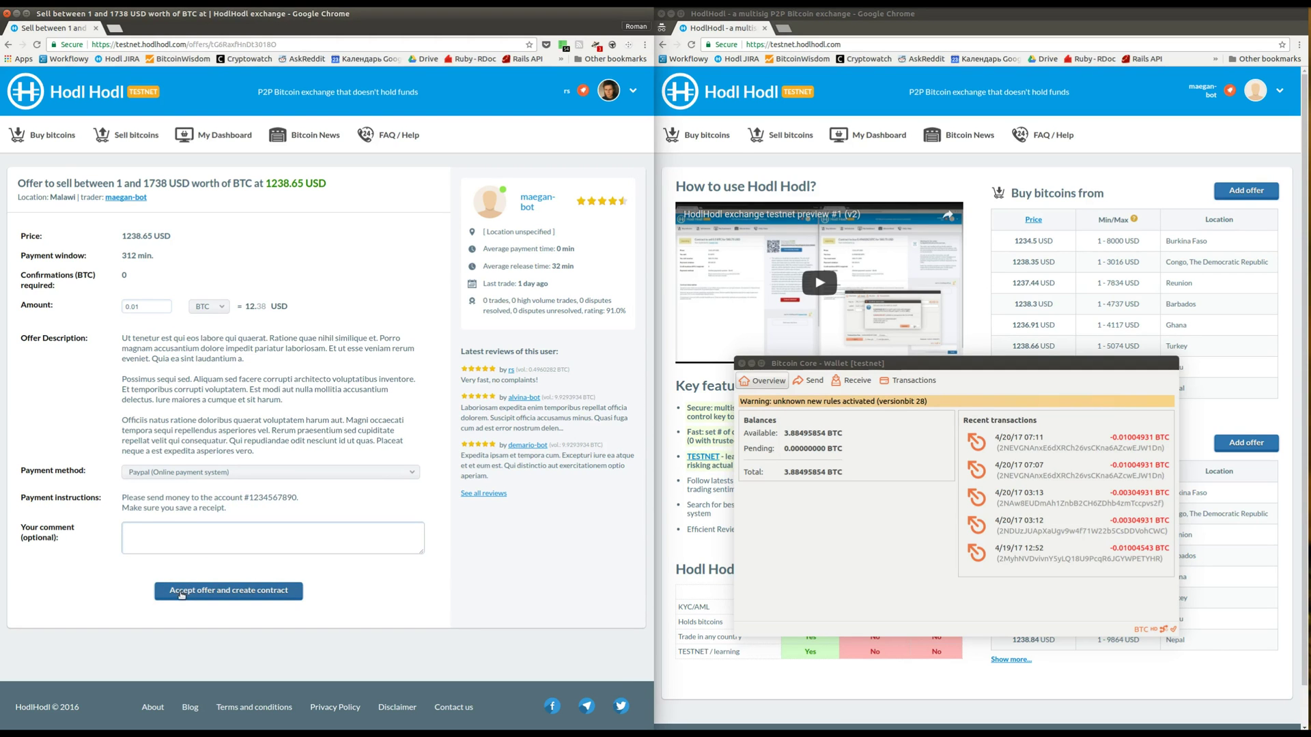
Create the contract, open it as the seller, and set a new payment password
left_click(181, 595)
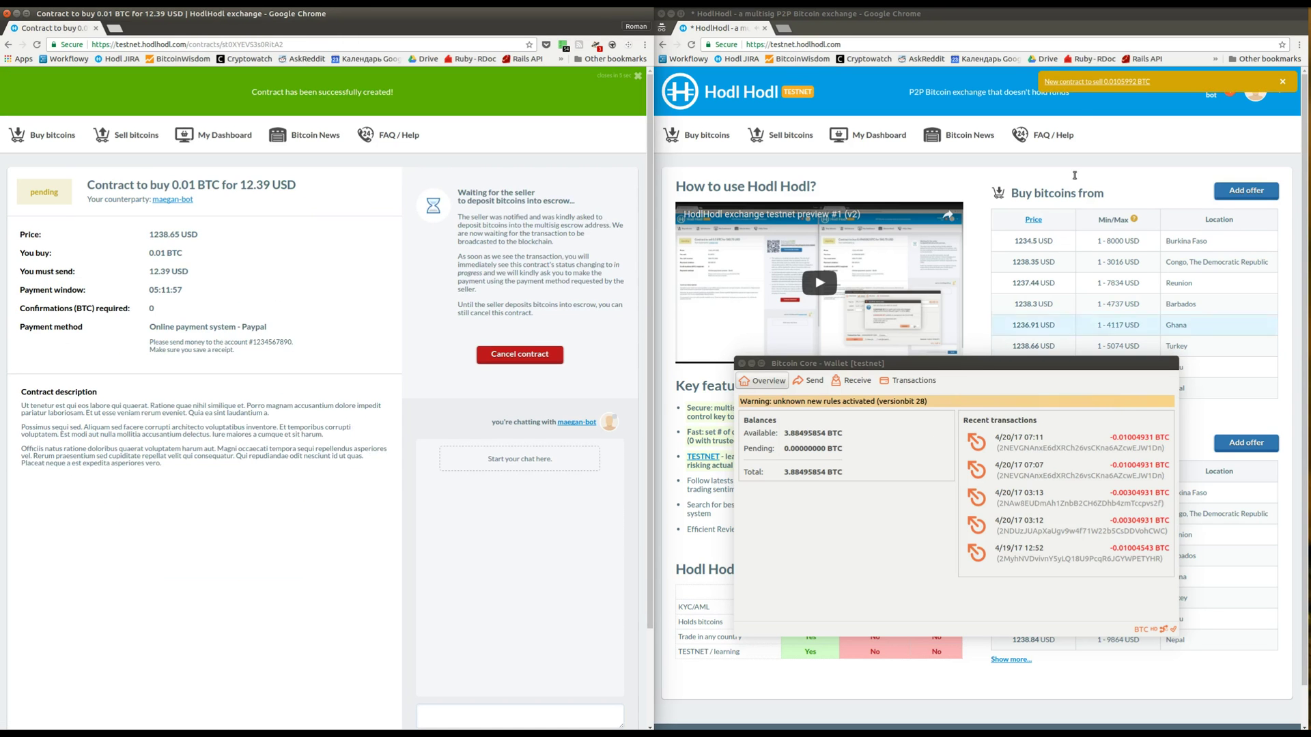
left_click(1087, 86)
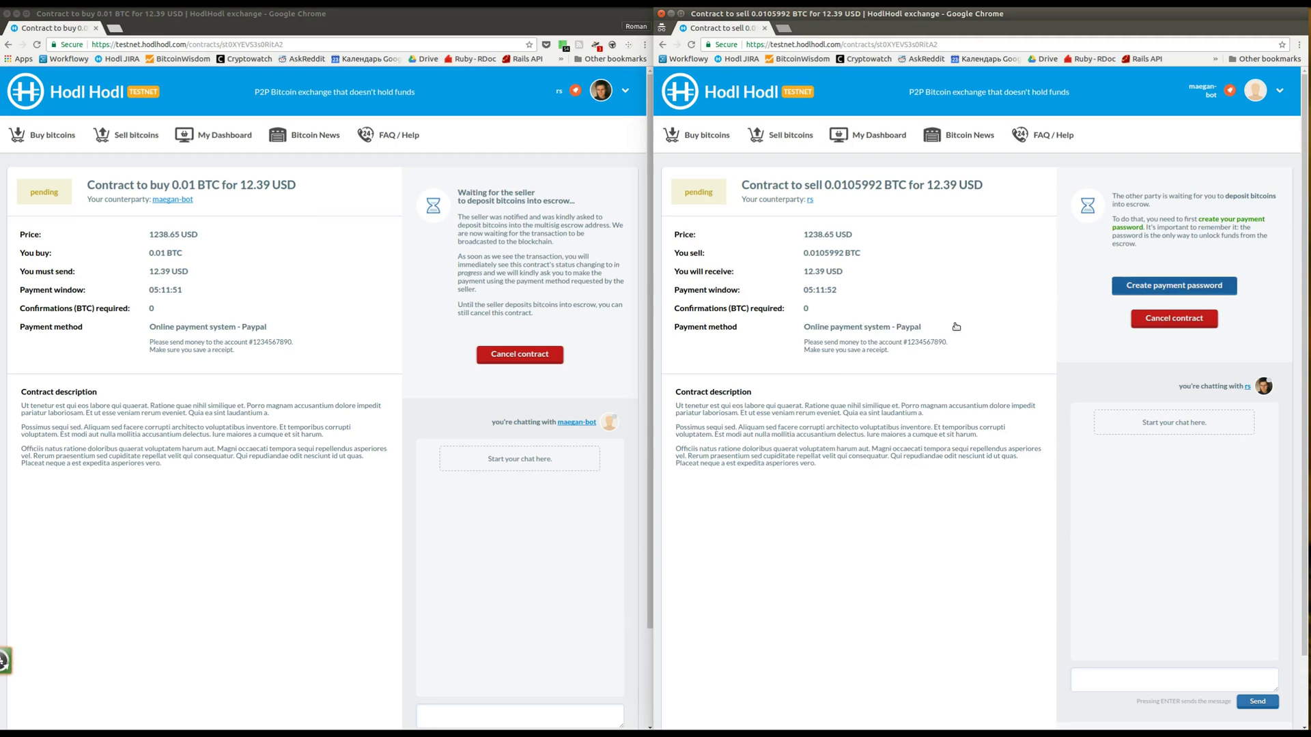
left_click(1174, 286)
type("12")
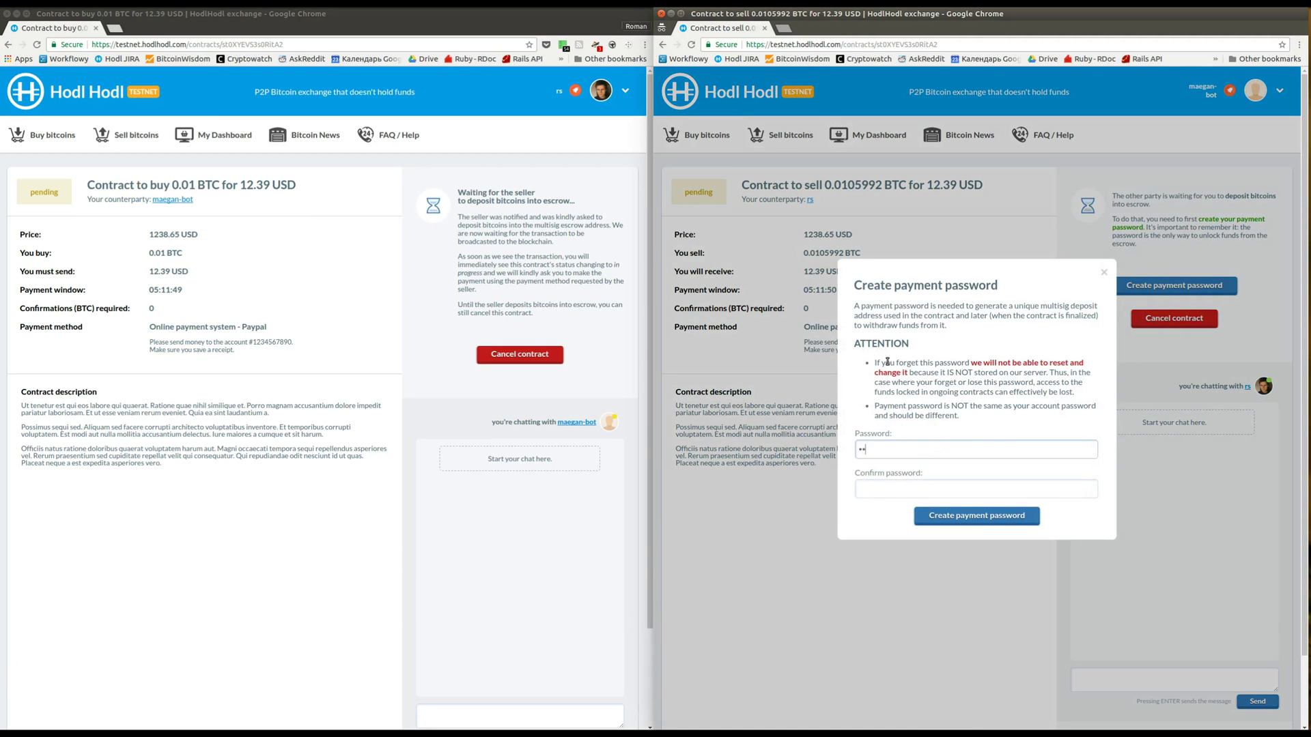
type("345678901")
key("Tab")
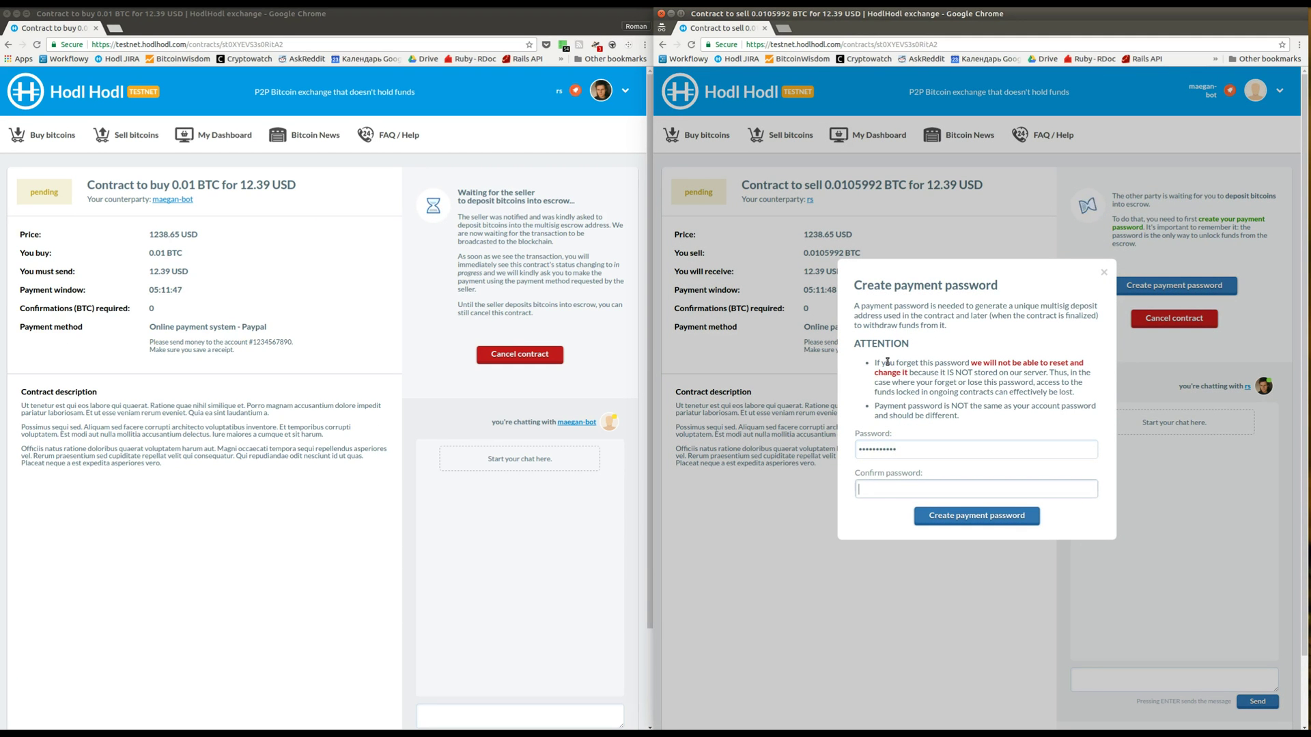
Confirm the payment password and copy the contract's escrow deposit address
type("12345678901")
key("Return")
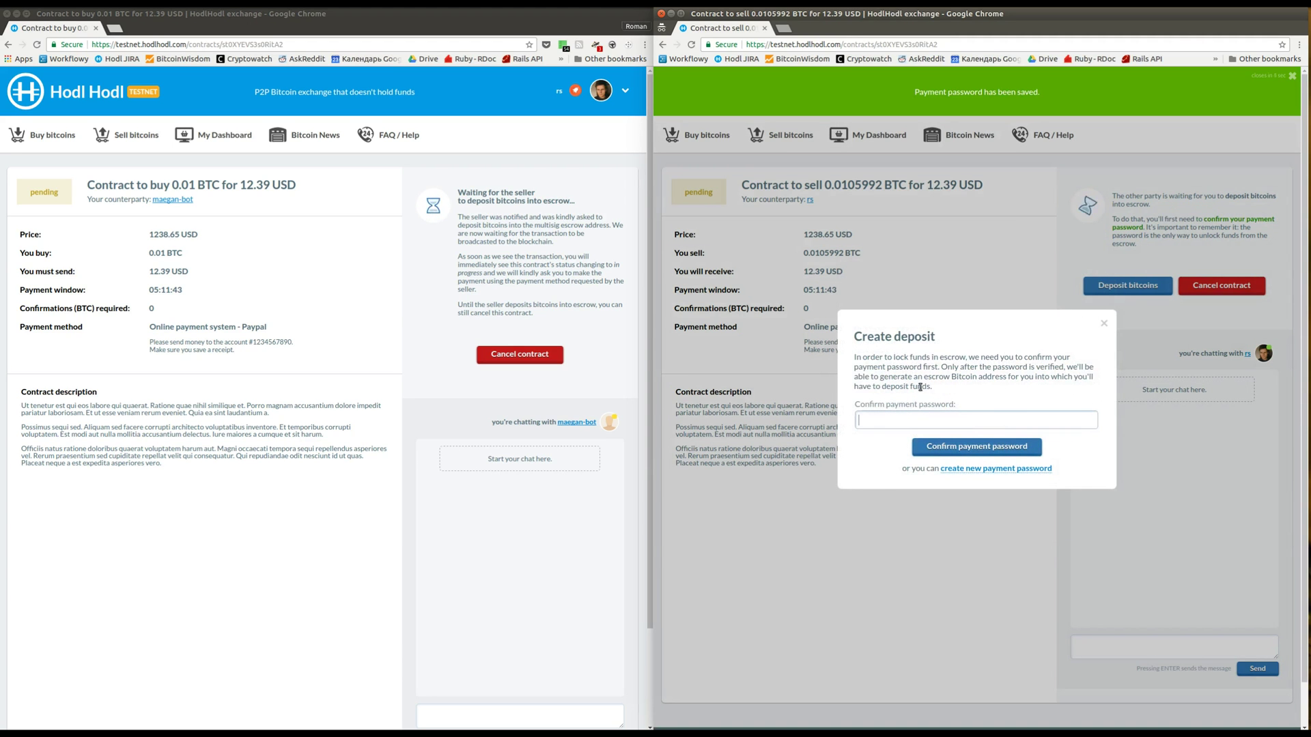
type("12345678901")
key("Return")
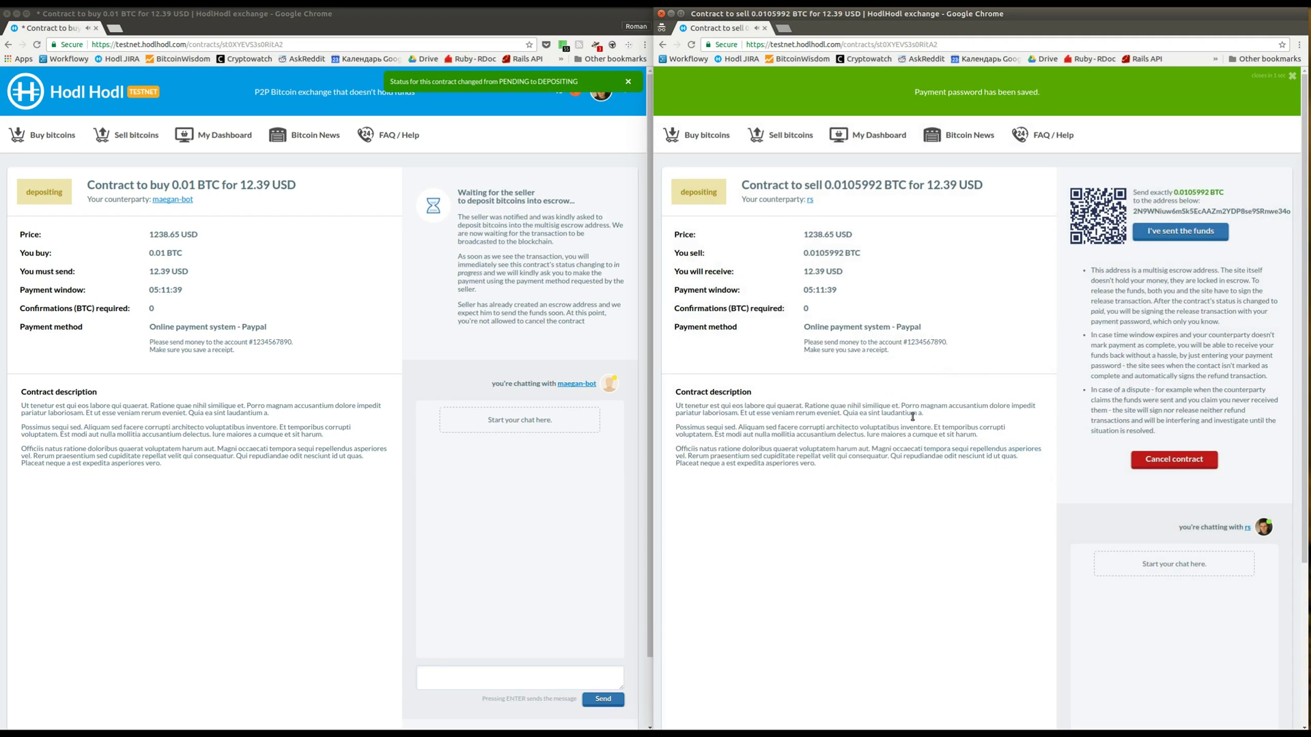
double_click(1151, 209)
key("ctrl+c")
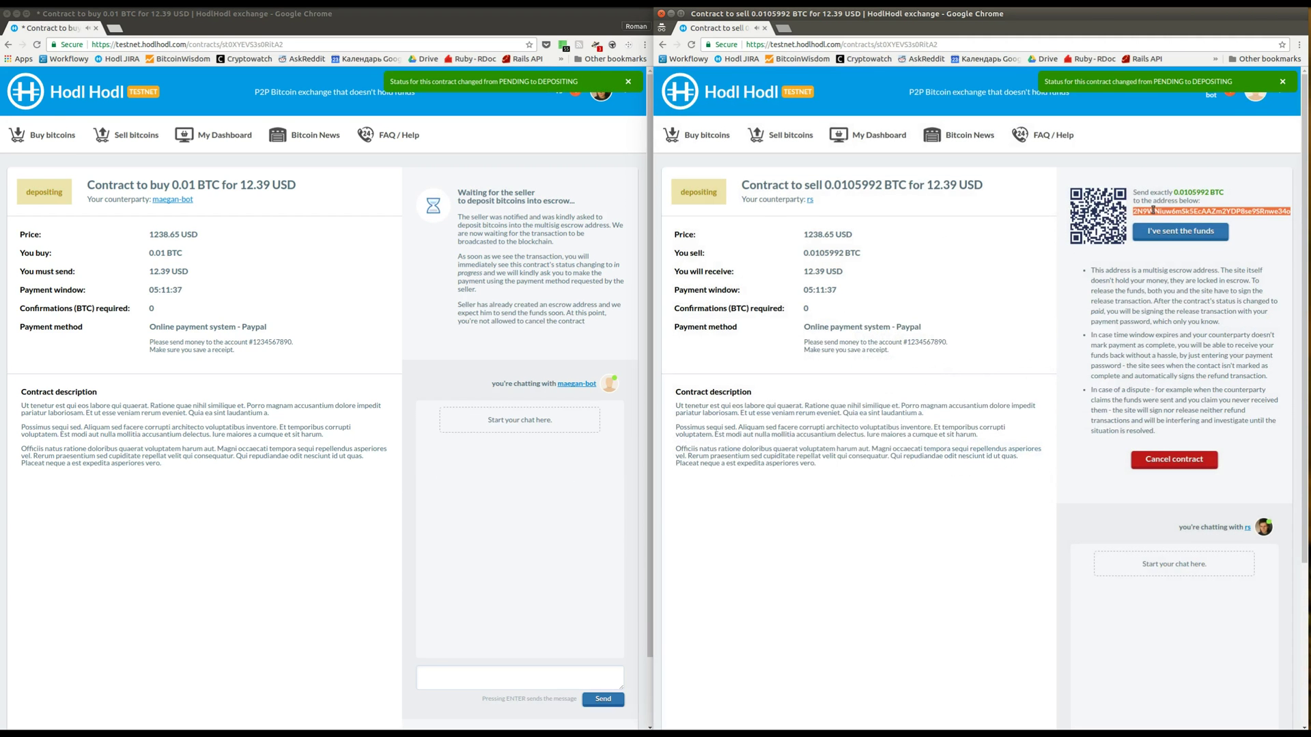
key("alt+Tab")
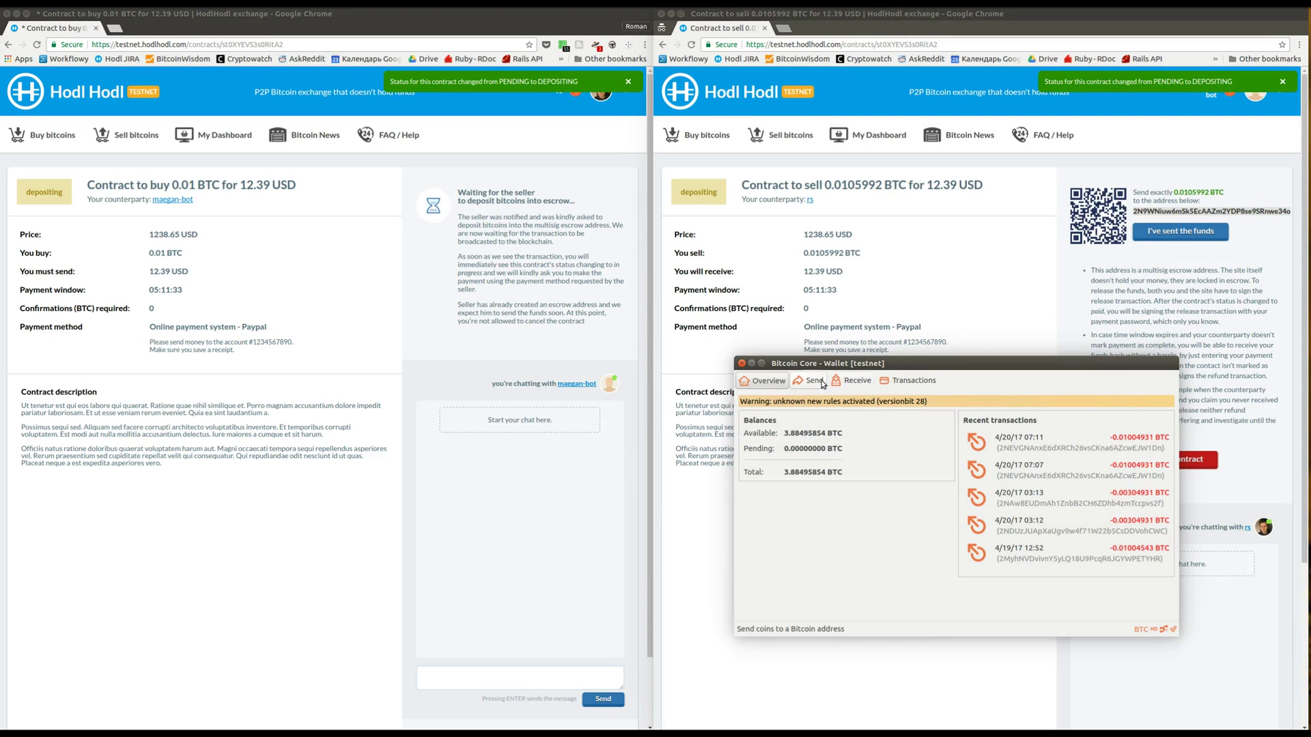
Send 0.01 BTC from Bitcoin Core to the pasted escrow address and confirm the payment
left_click(809, 381)
left_click(815, 407)
key("ctrl+v")
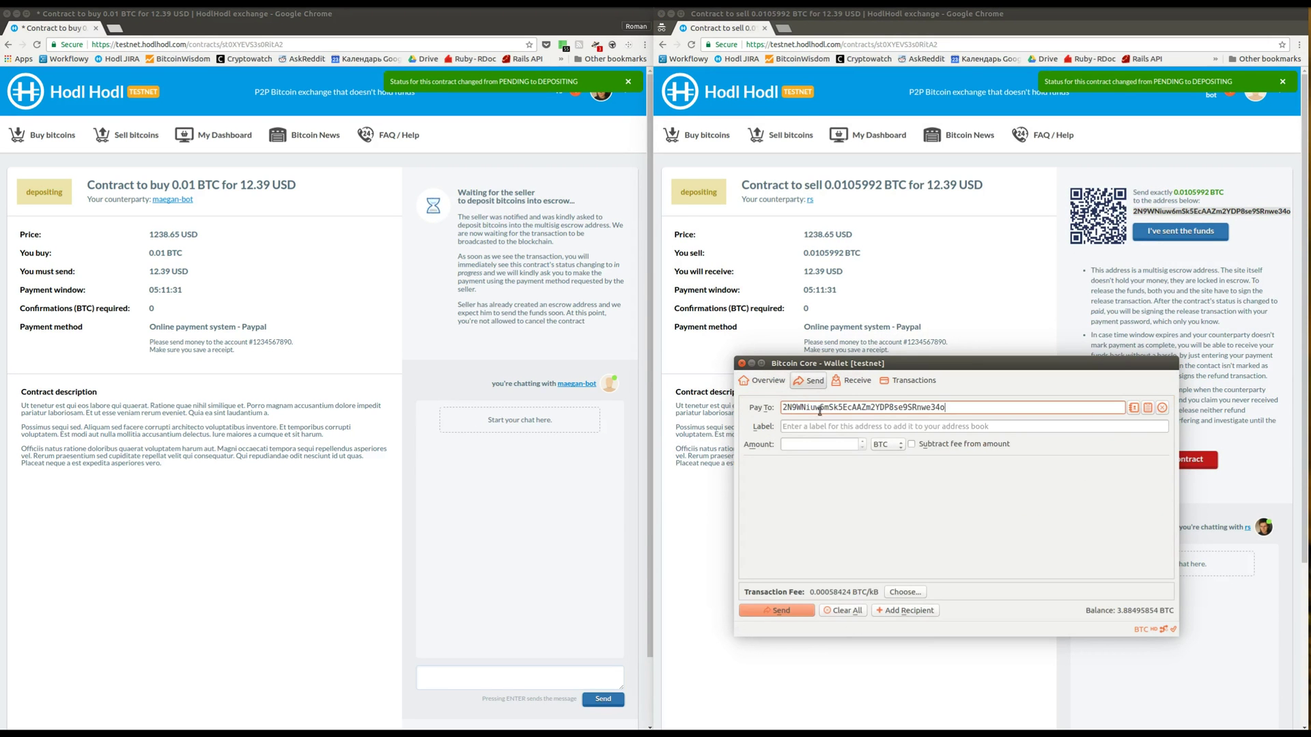
left_click(823, 445)
type("0.01")
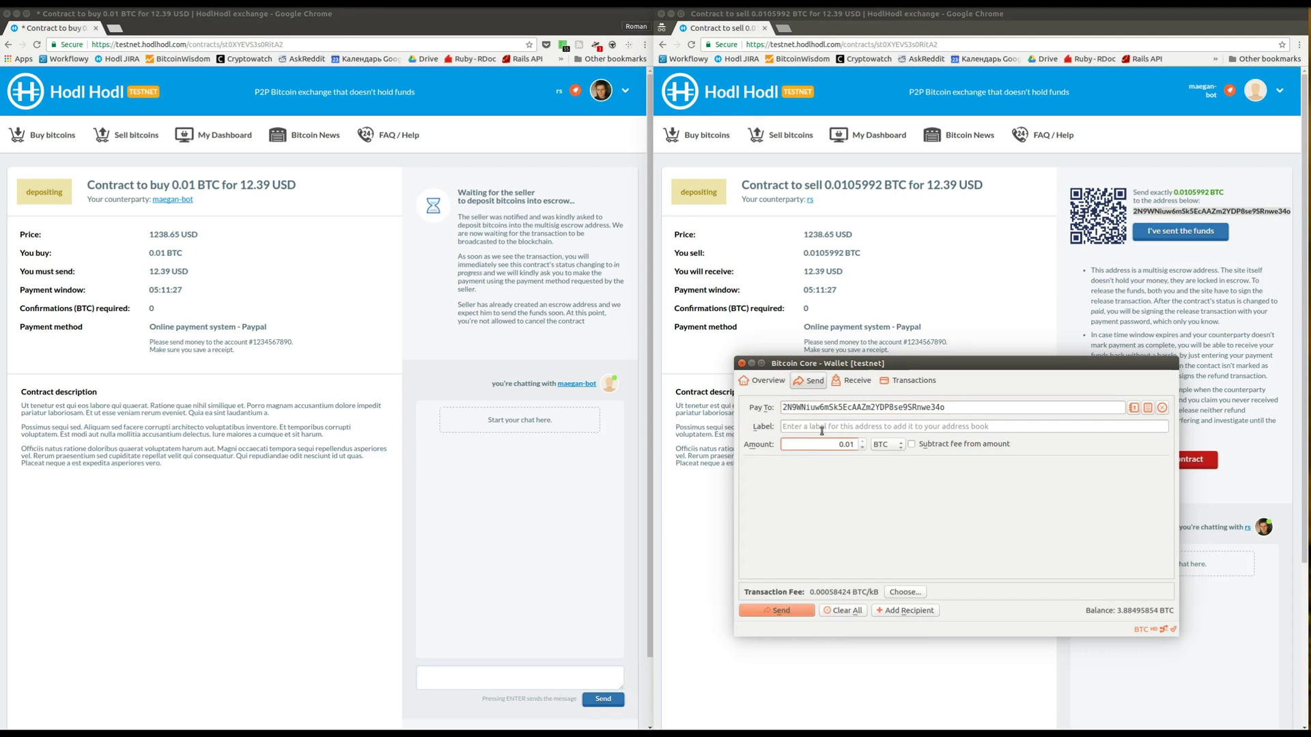
left_click(782, 613)
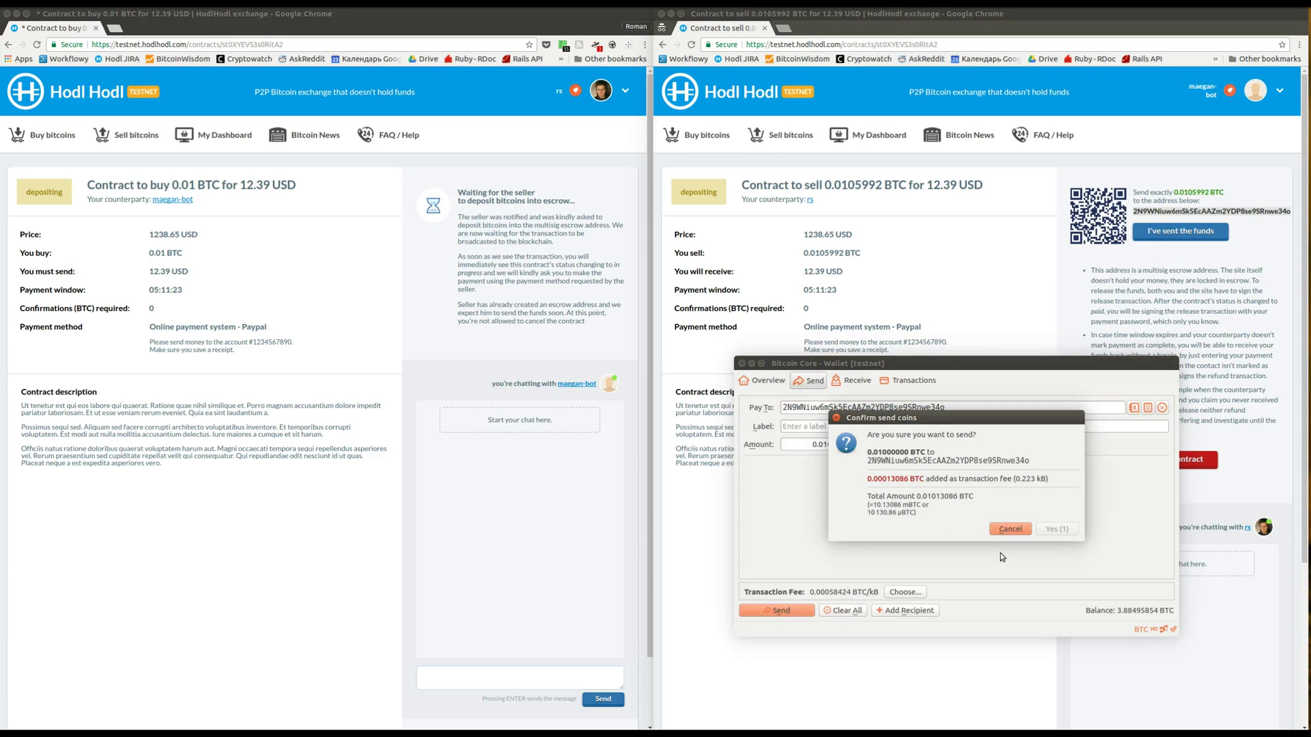
left_click(1056, 531)
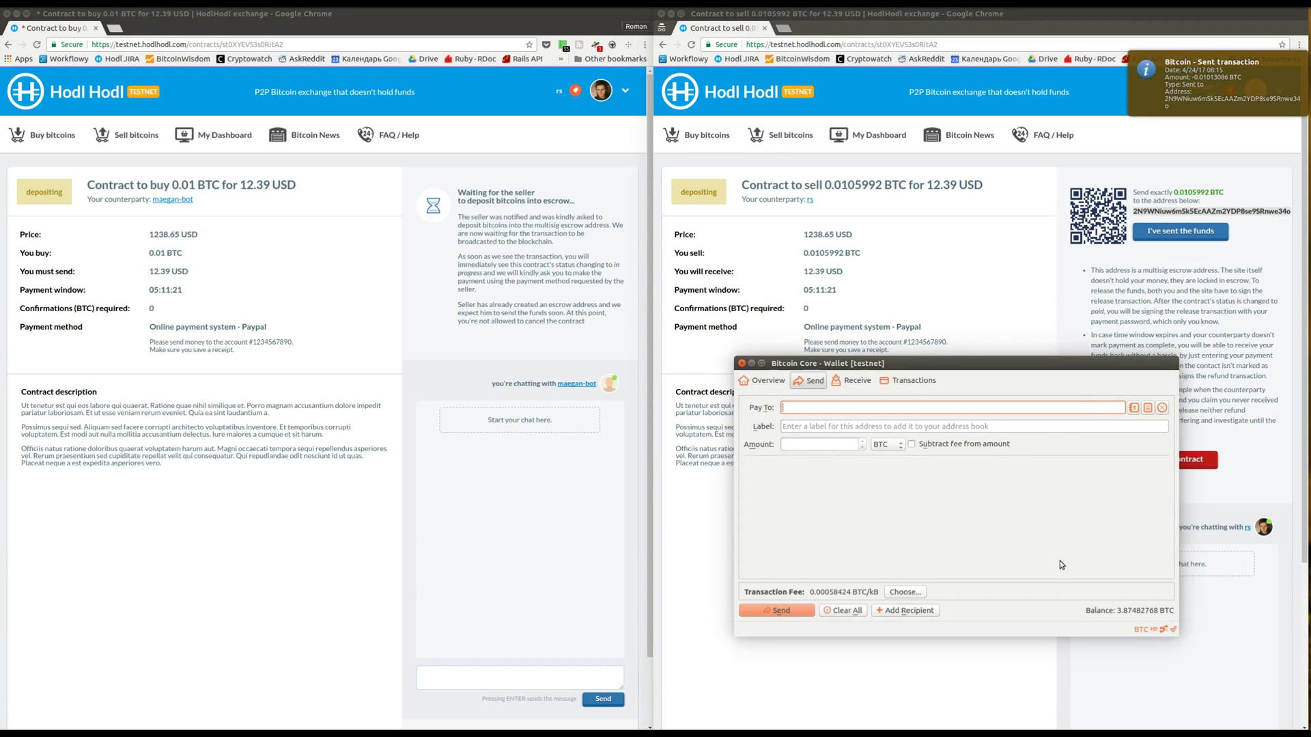
left_click(1128, 329)
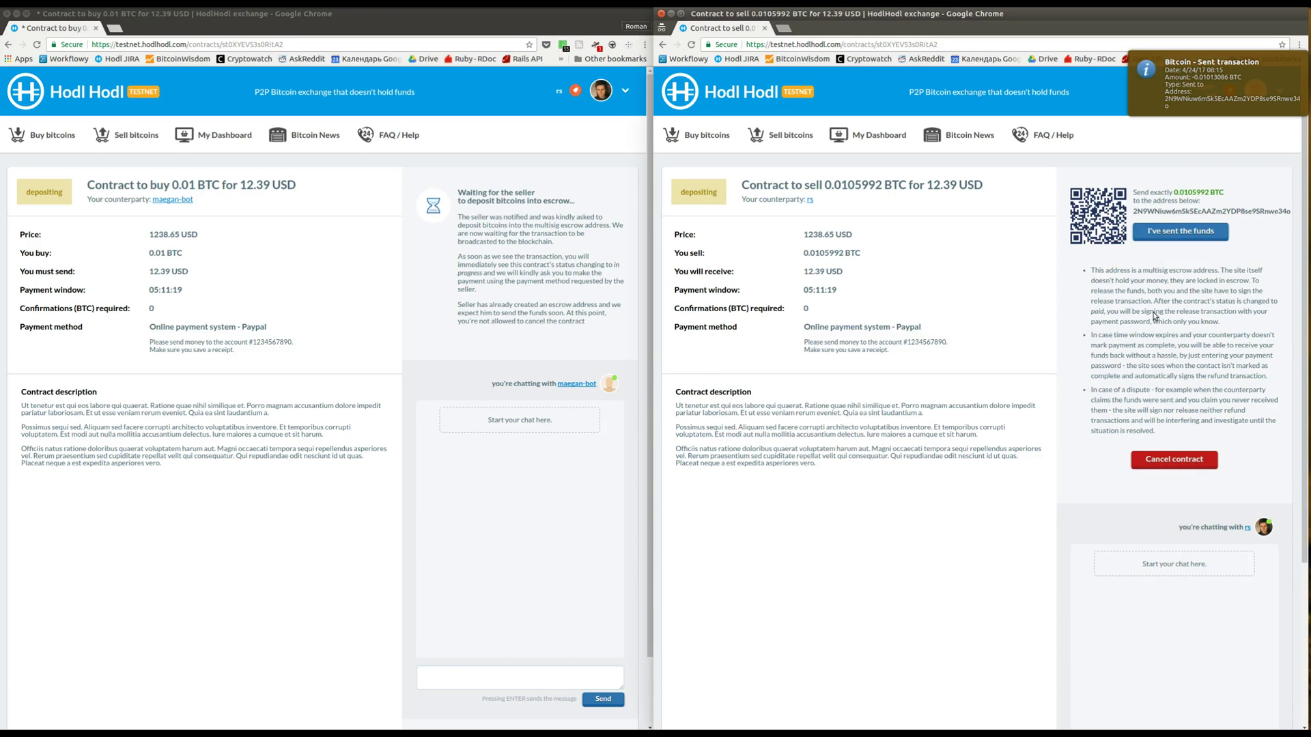
Report the deposit as sent, then begin the refund after the incorrect-amount cancellation
left_click(1171, 234)
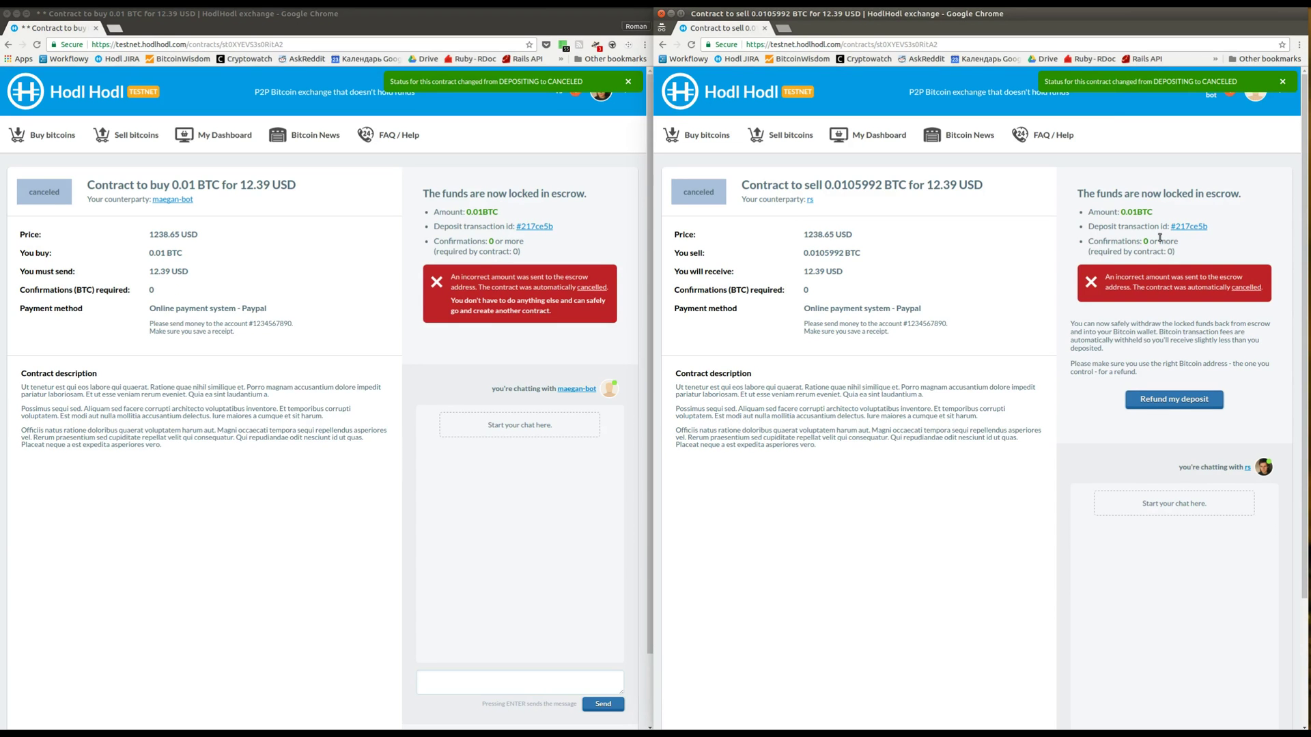
left_click_drag(824, 184, 882, 185)
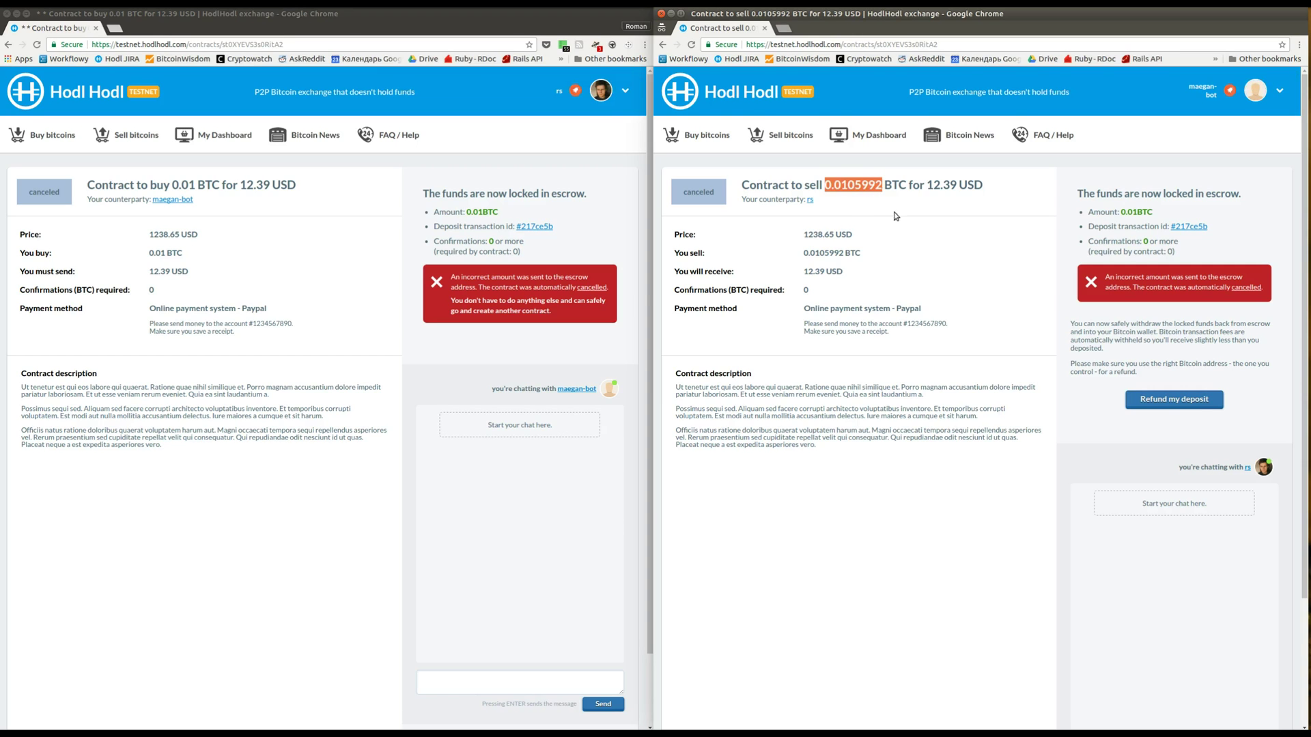
left_click(1140, 336)
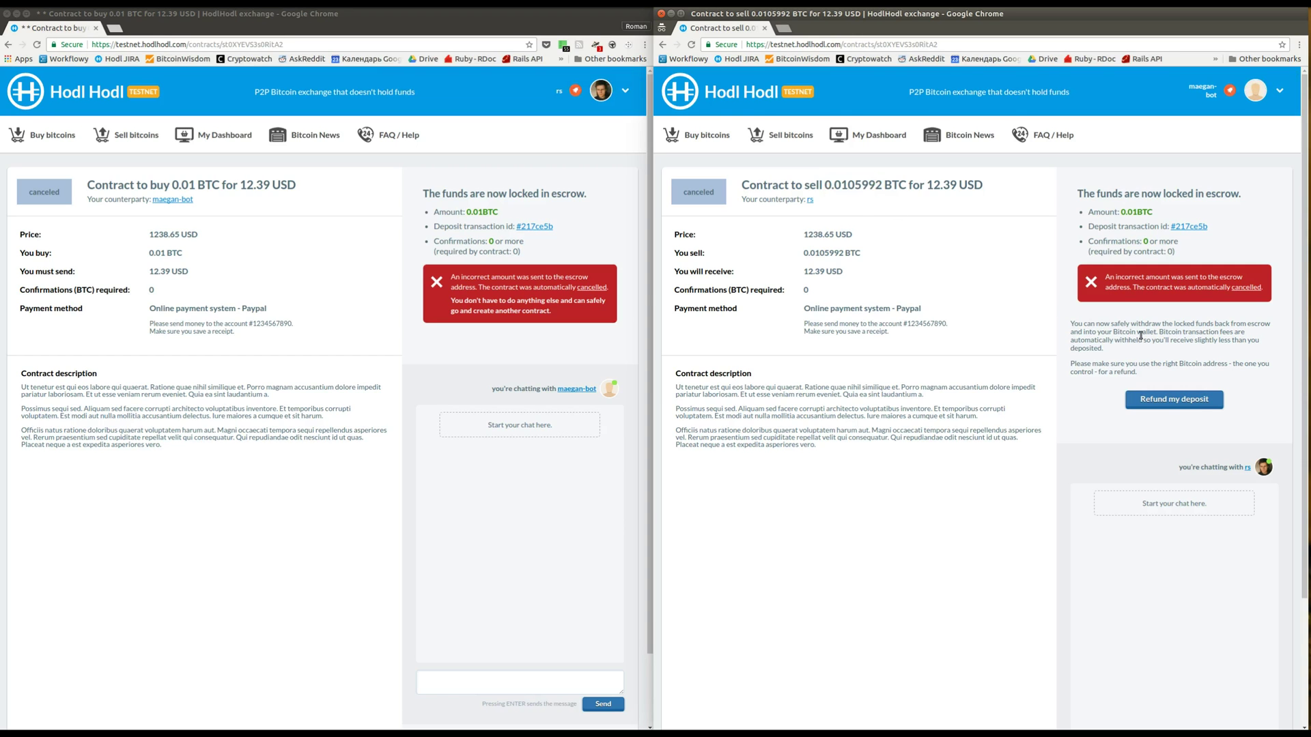
left_click(1155, 404)
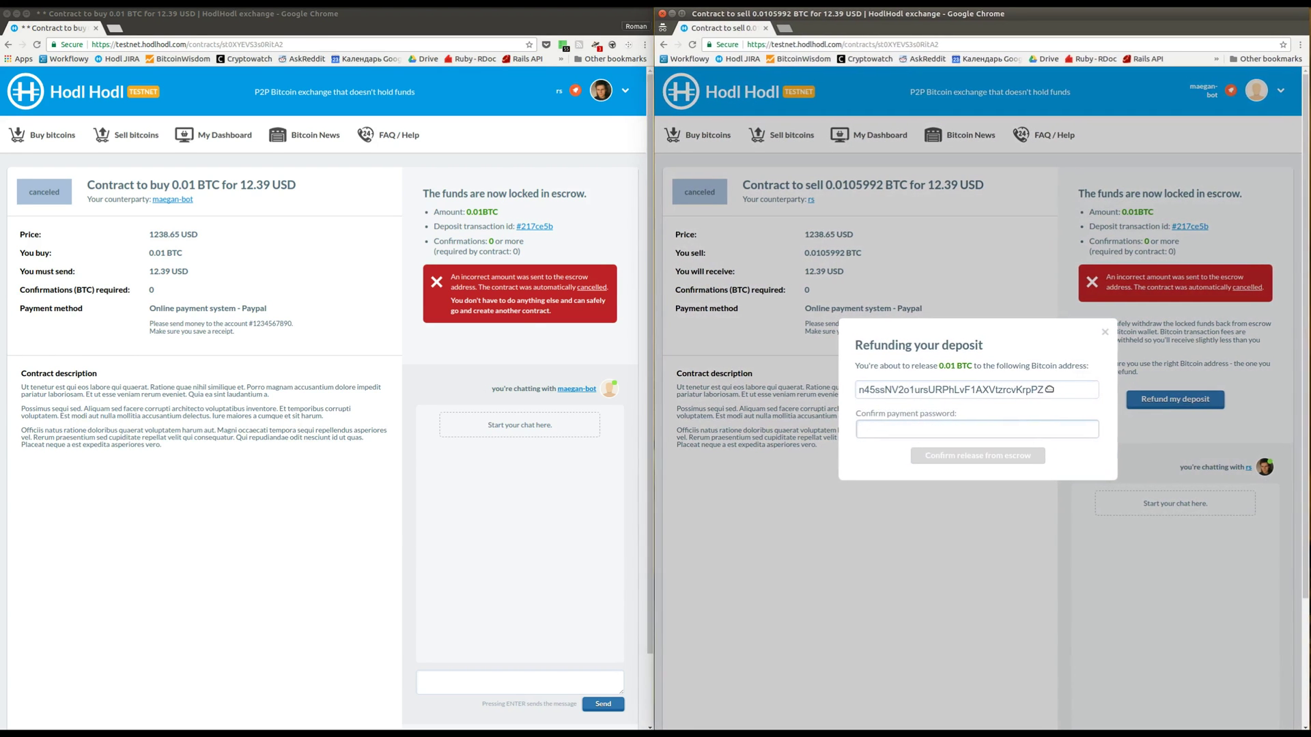
key("alt+Tab")
key("Tab")
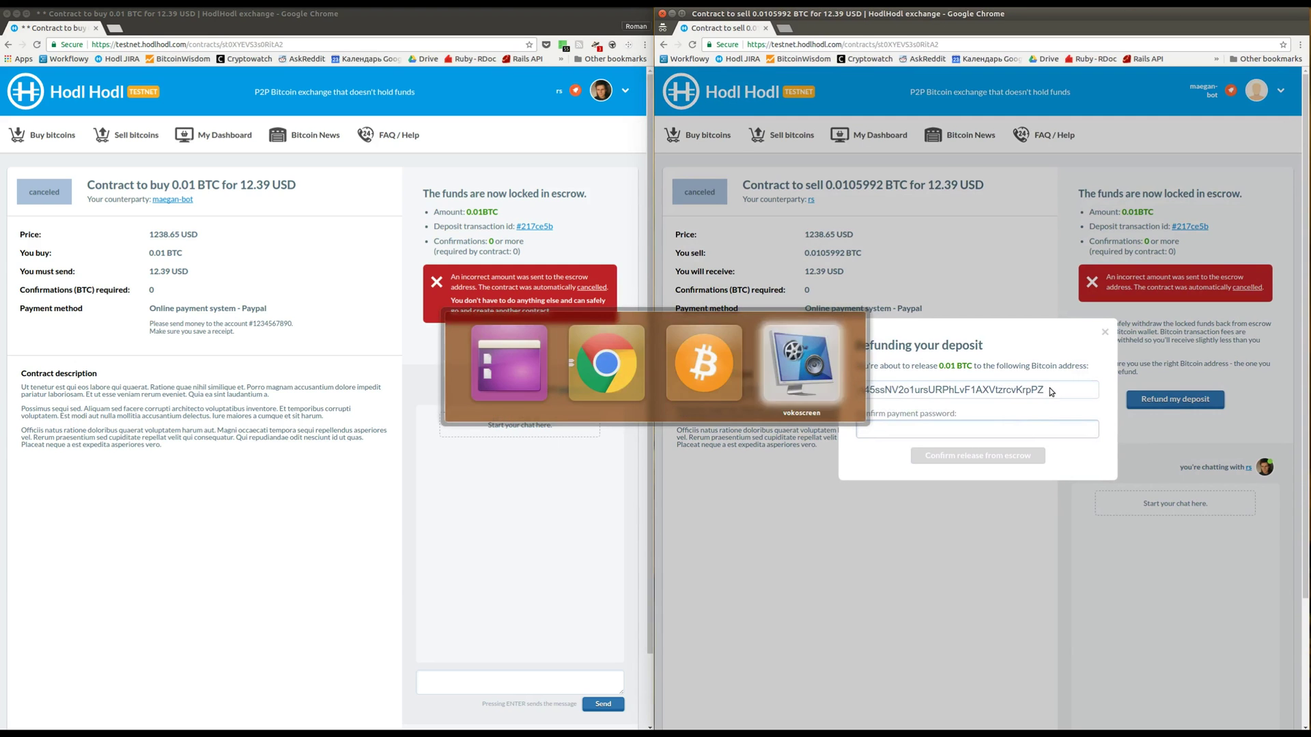
key("shift+Tab")
Create a new payment request in the Receive tab and copy its fresh receiving address
left_click(853, 383)
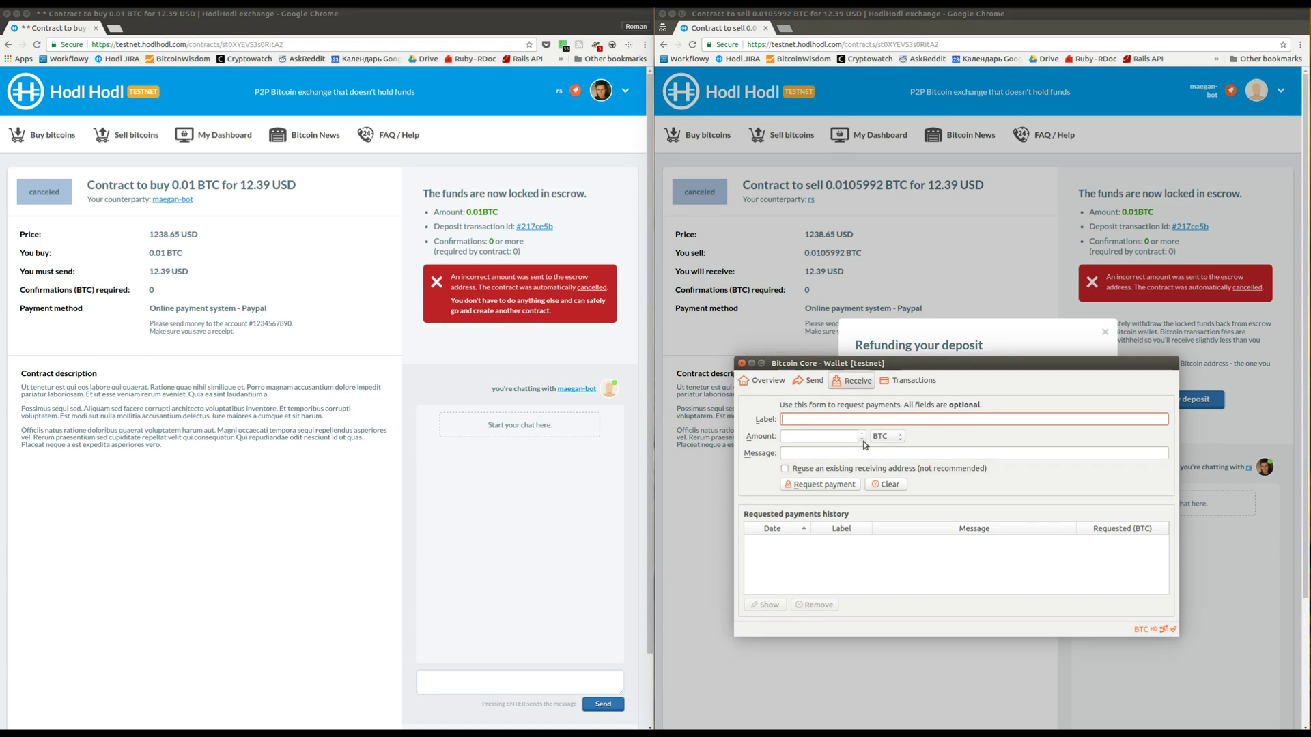
key("Return")
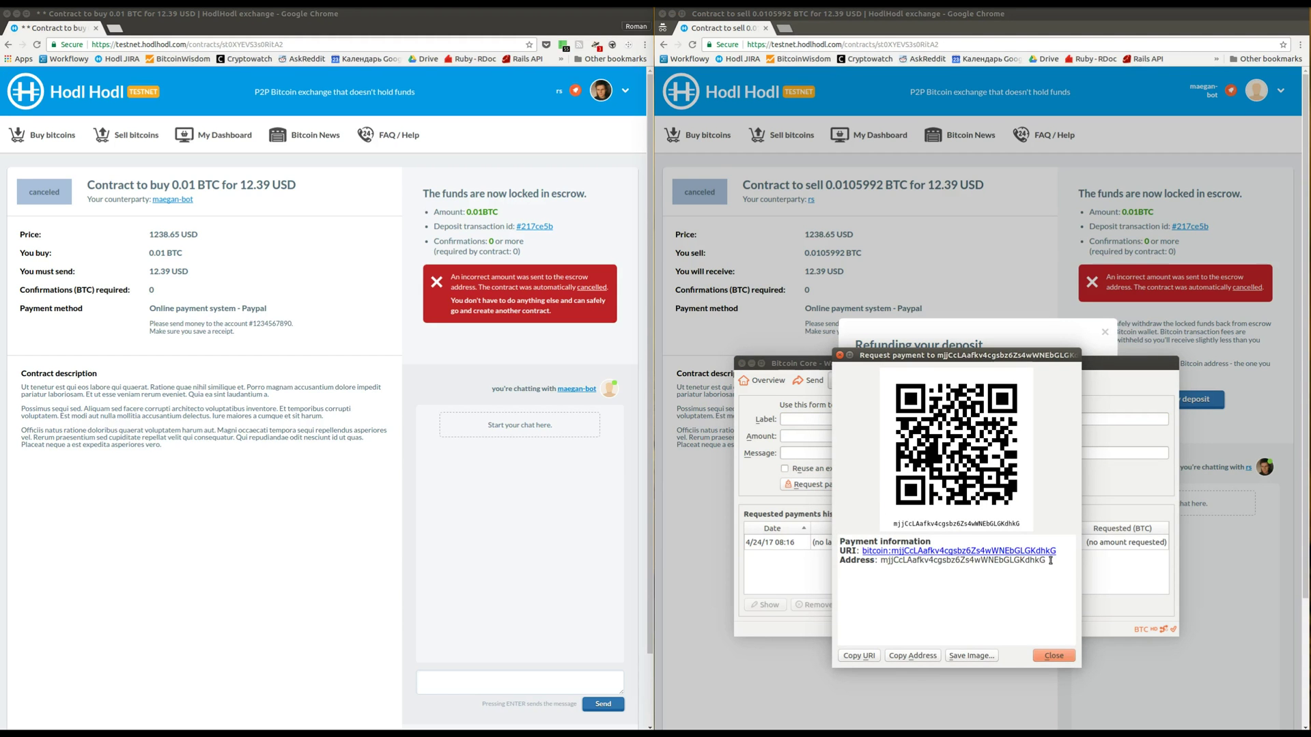
double_click(882, 560)
key("ctrl+c")
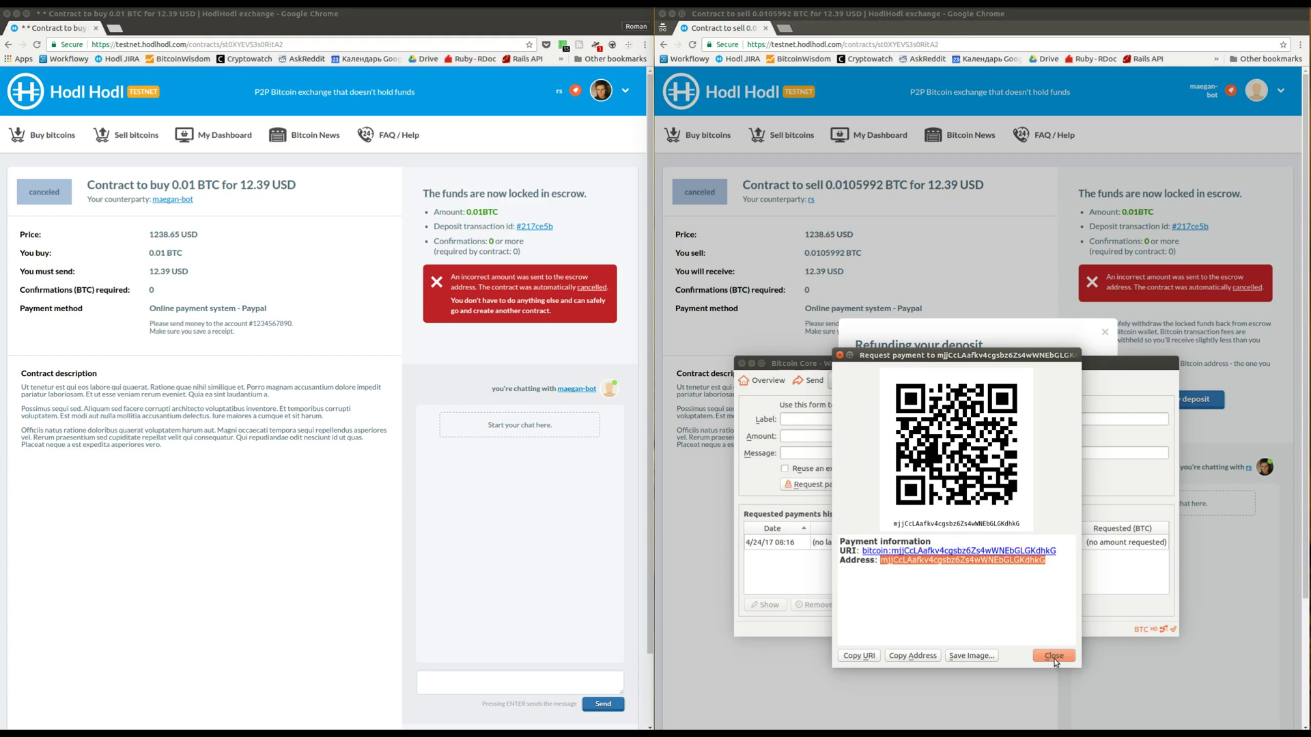
left_click(912, 655)
left_click(1054, 656)
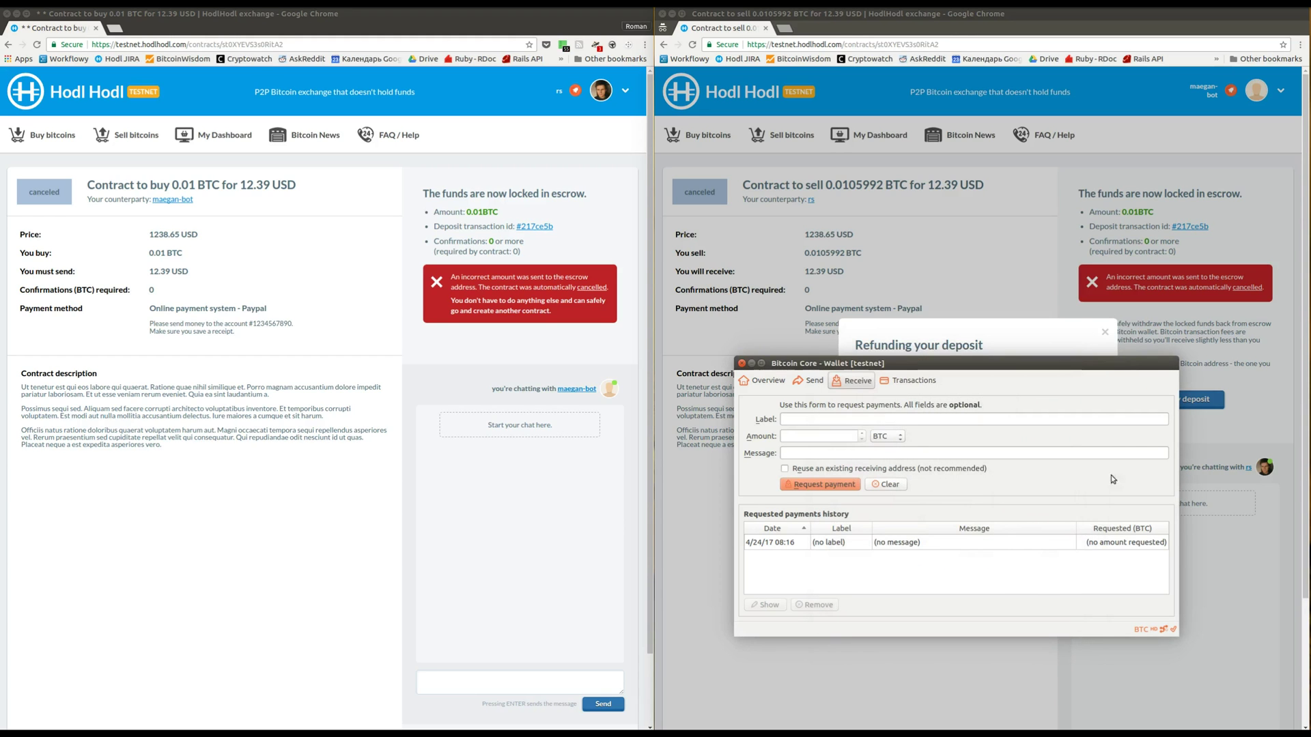
Paste the wallet's new address as the refund address, enter the payment password, and confirm the release
left_click(1045, 333)
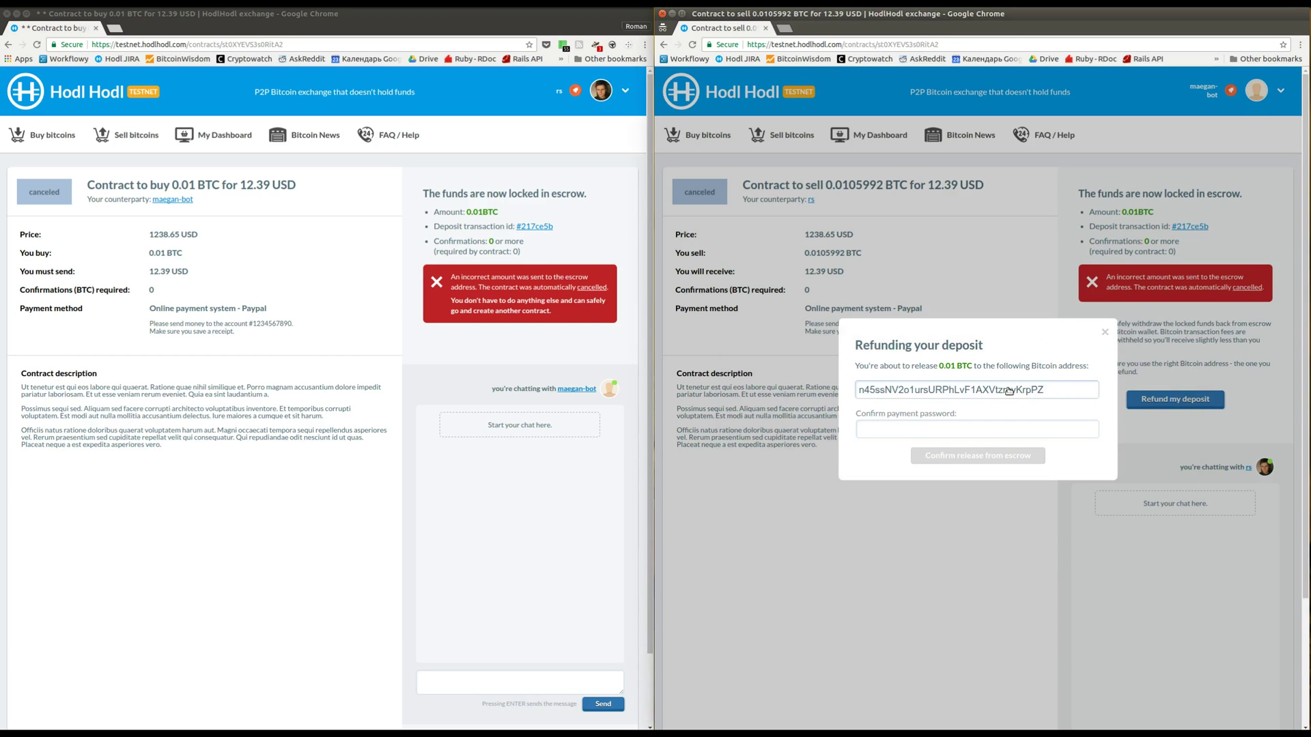
double_click(1009, 392)
key("ctrl+v")
left_click(903, 429)
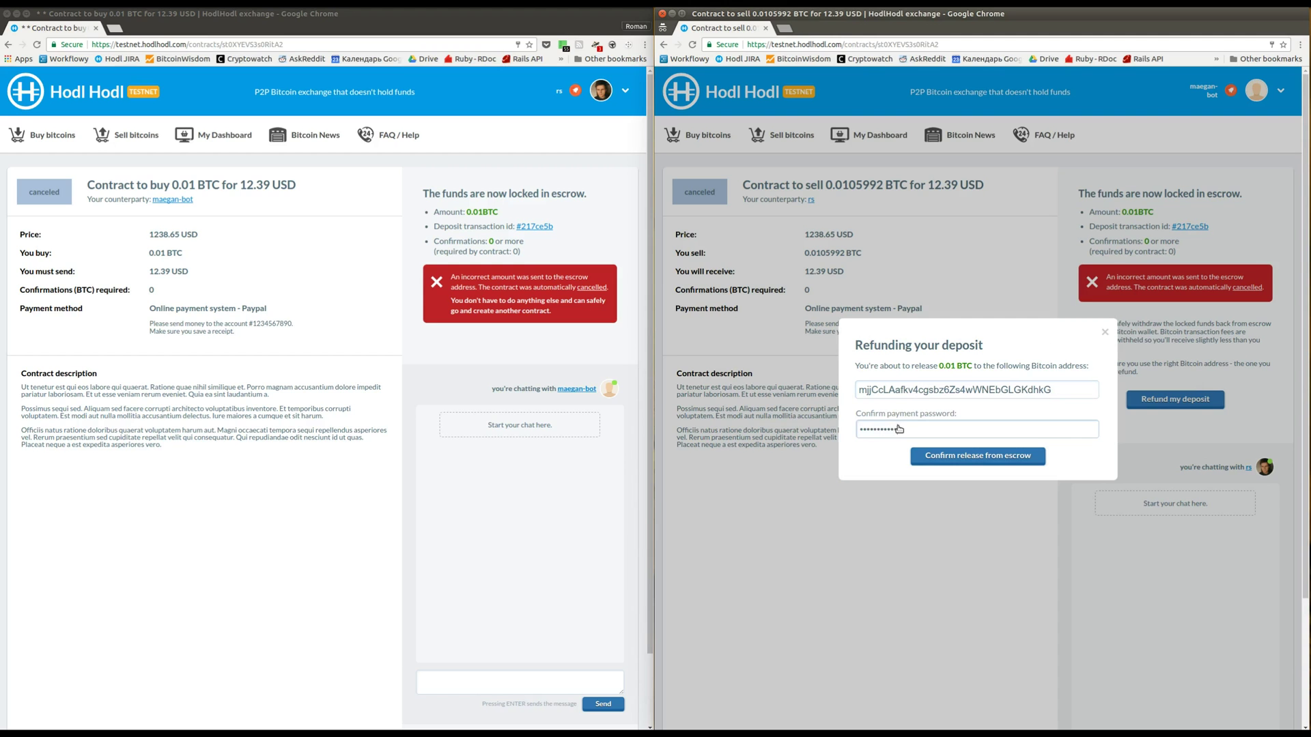
left_click(941, 459)
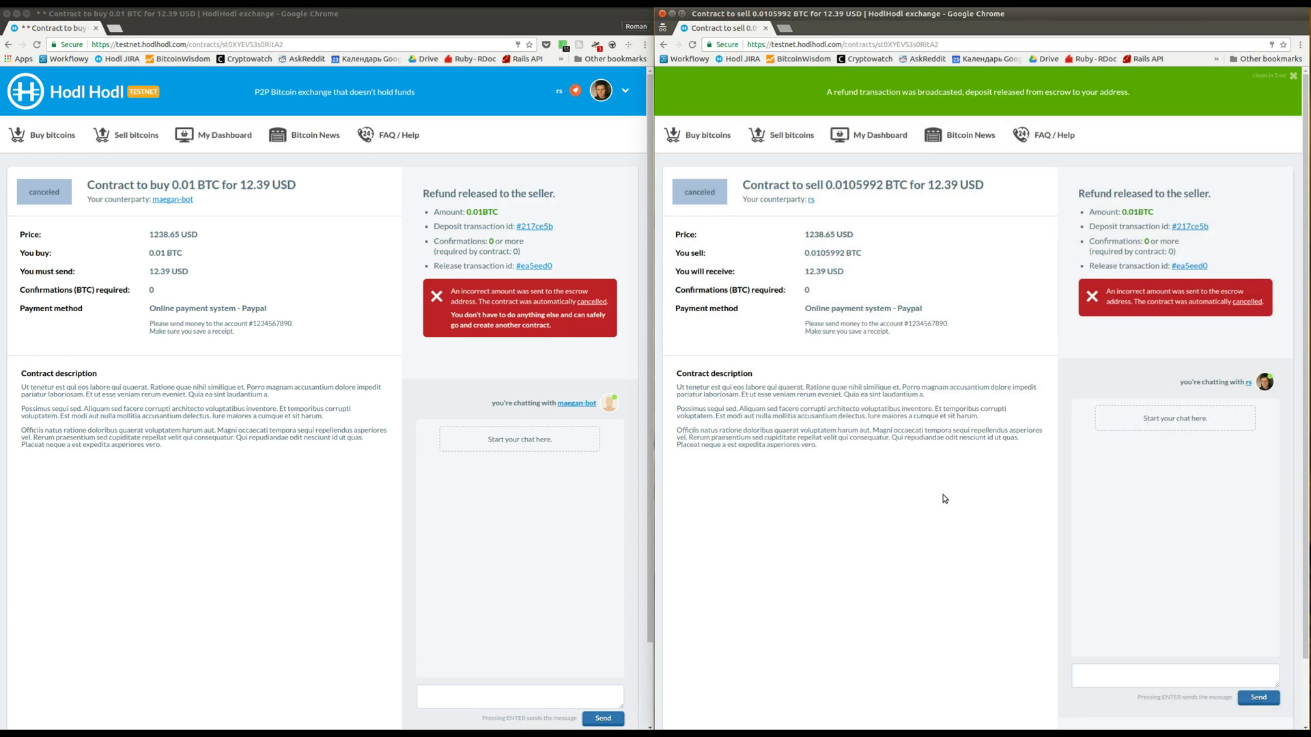
Open the #ea5eed0 release transaction on Blocktrail and inspect its value, fee and output
left_click(532, 272)
left_click(532, 272)
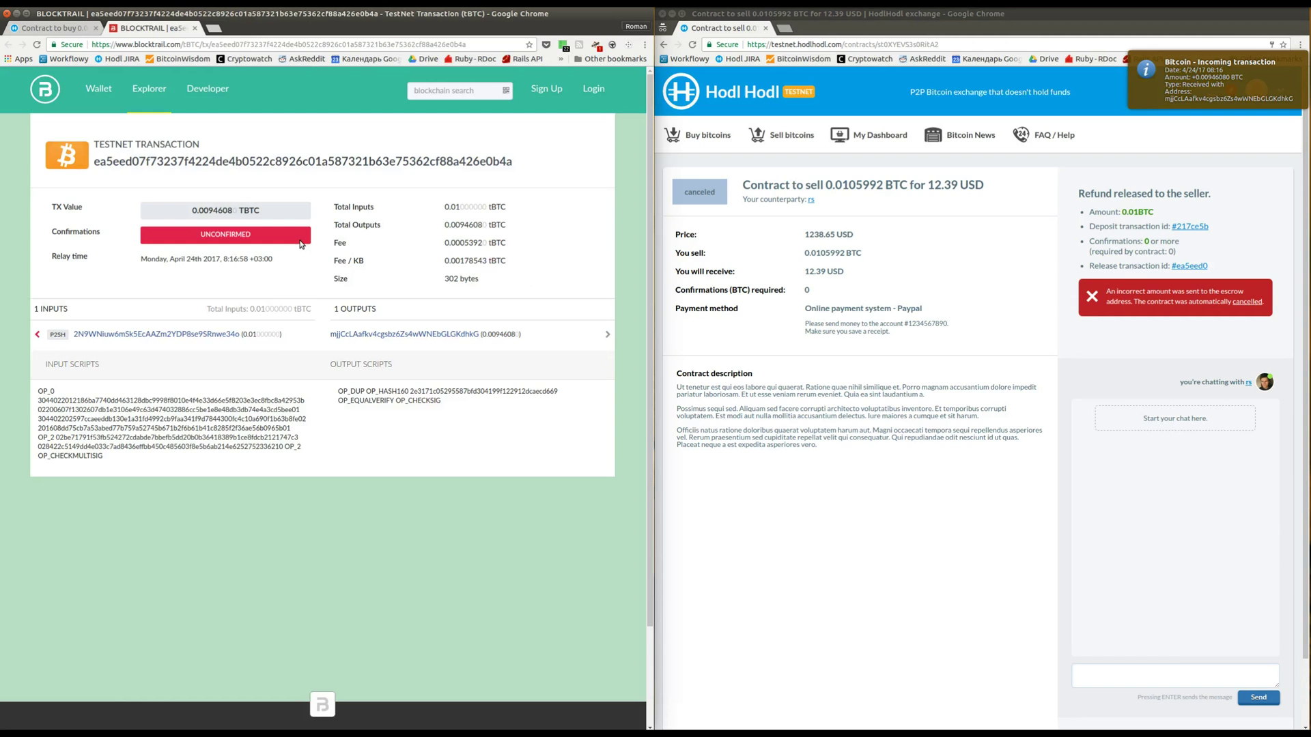
double_click(199, 211)
left_click_drag(338, 242, 508, 243)
left_click_drag(533, 335, 331, 336)
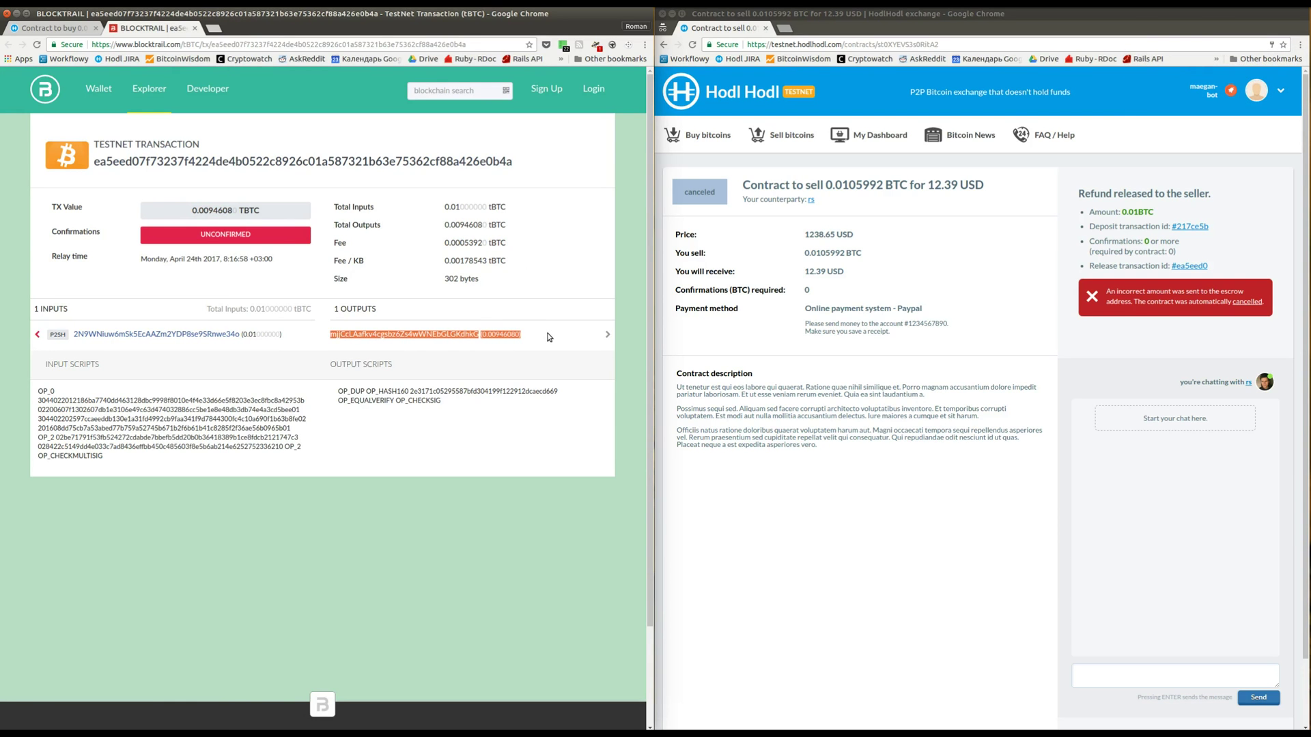
Close Blocktrail, return to the seller's offer, and submit a 0.01 BTC Paypal contract
left_click(549, 337)
left_click(195, 28)
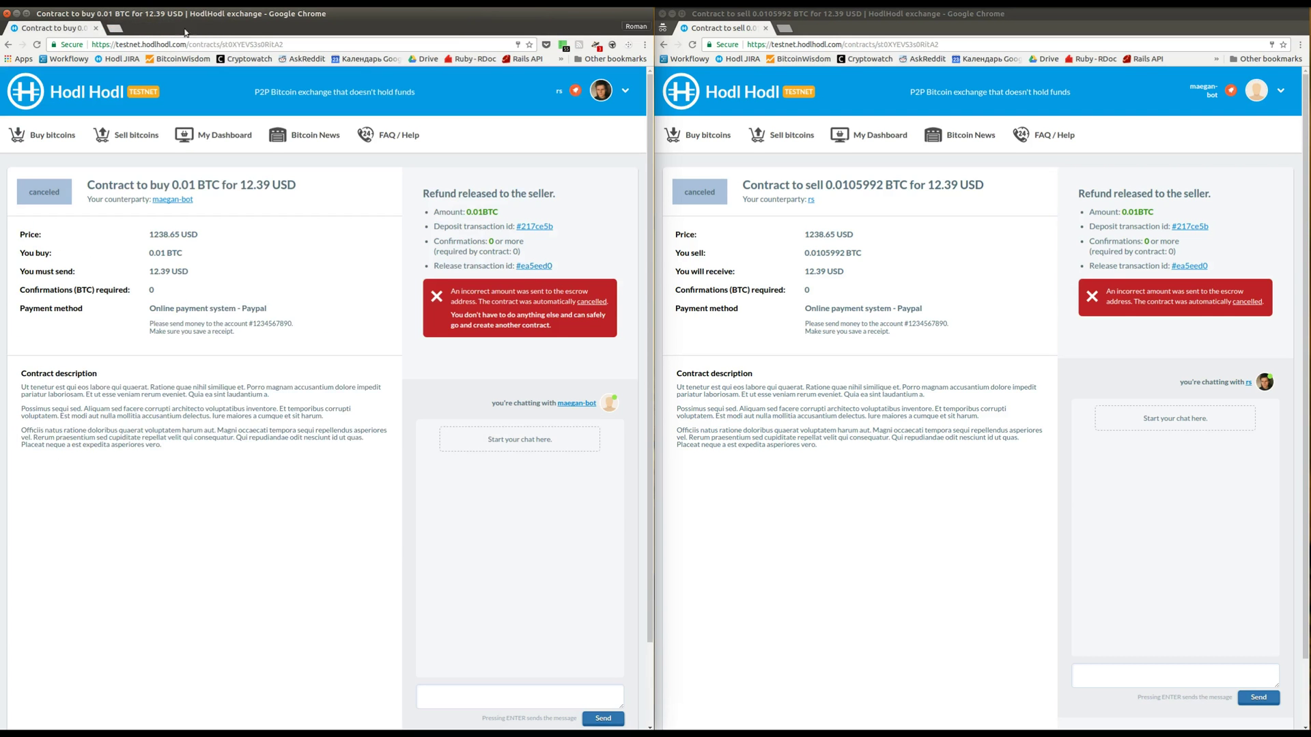
left_click(8, 44)
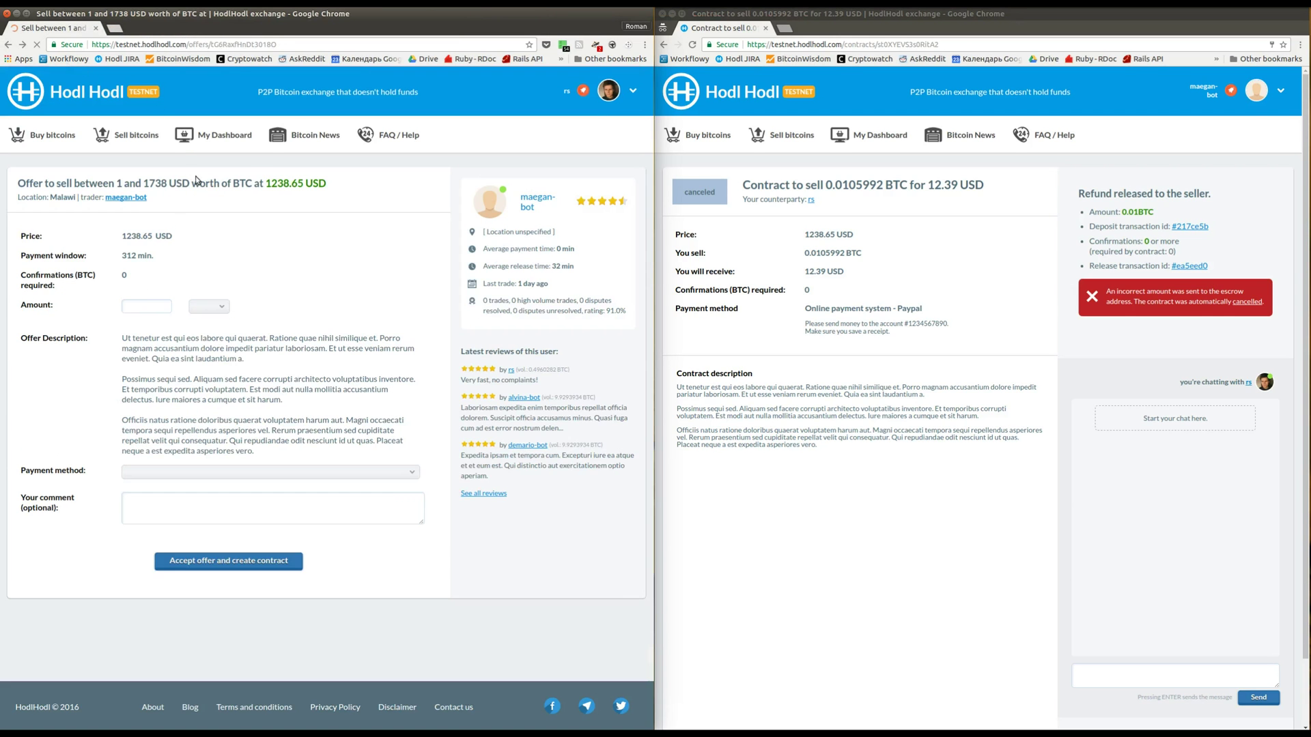
left_click(138, 308)
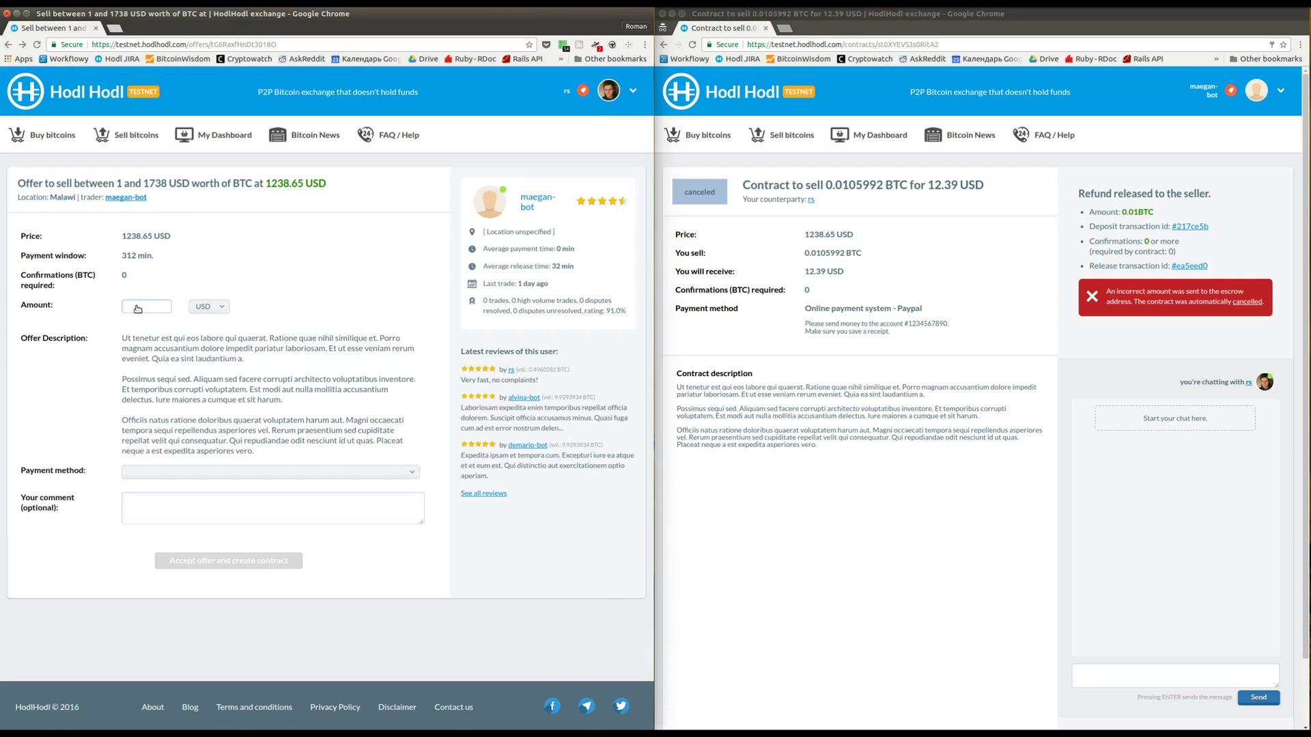
type("0.01")
left_click(222, 306)
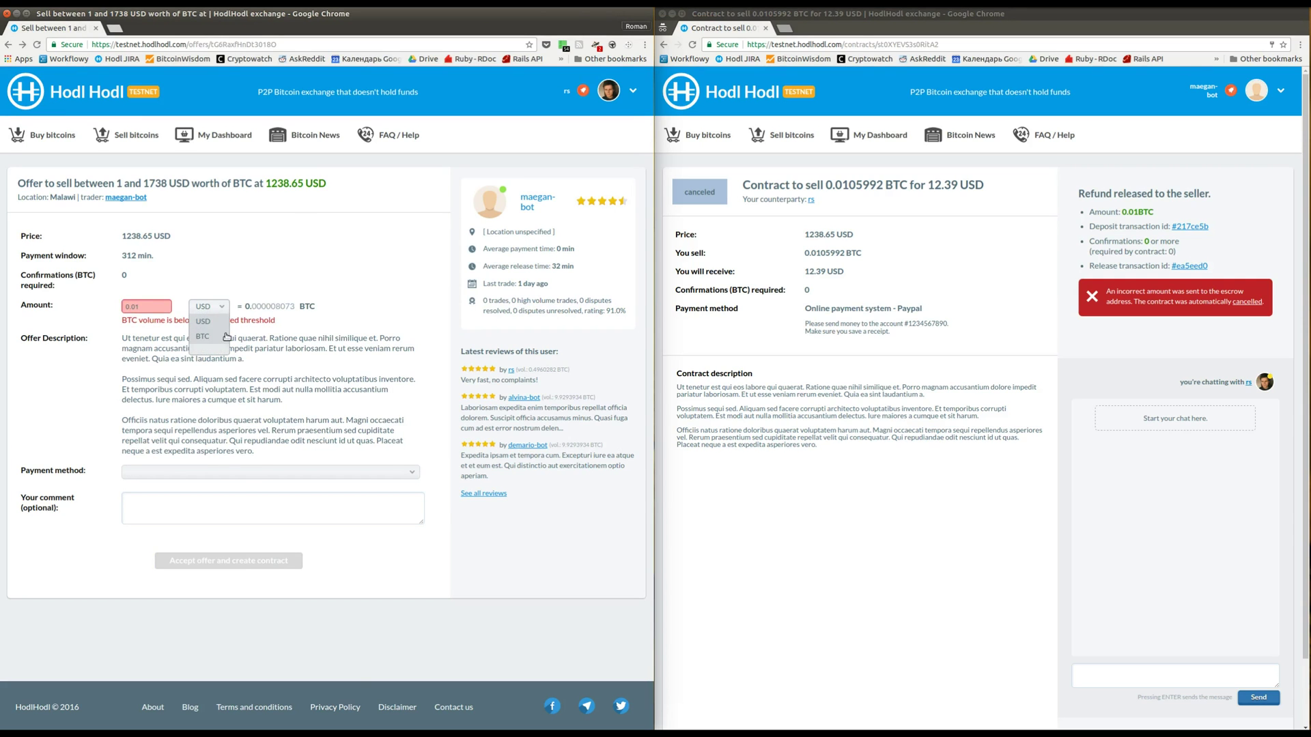
left_click(227, 336)
left_click(235, 472)
left_click(242, 493)
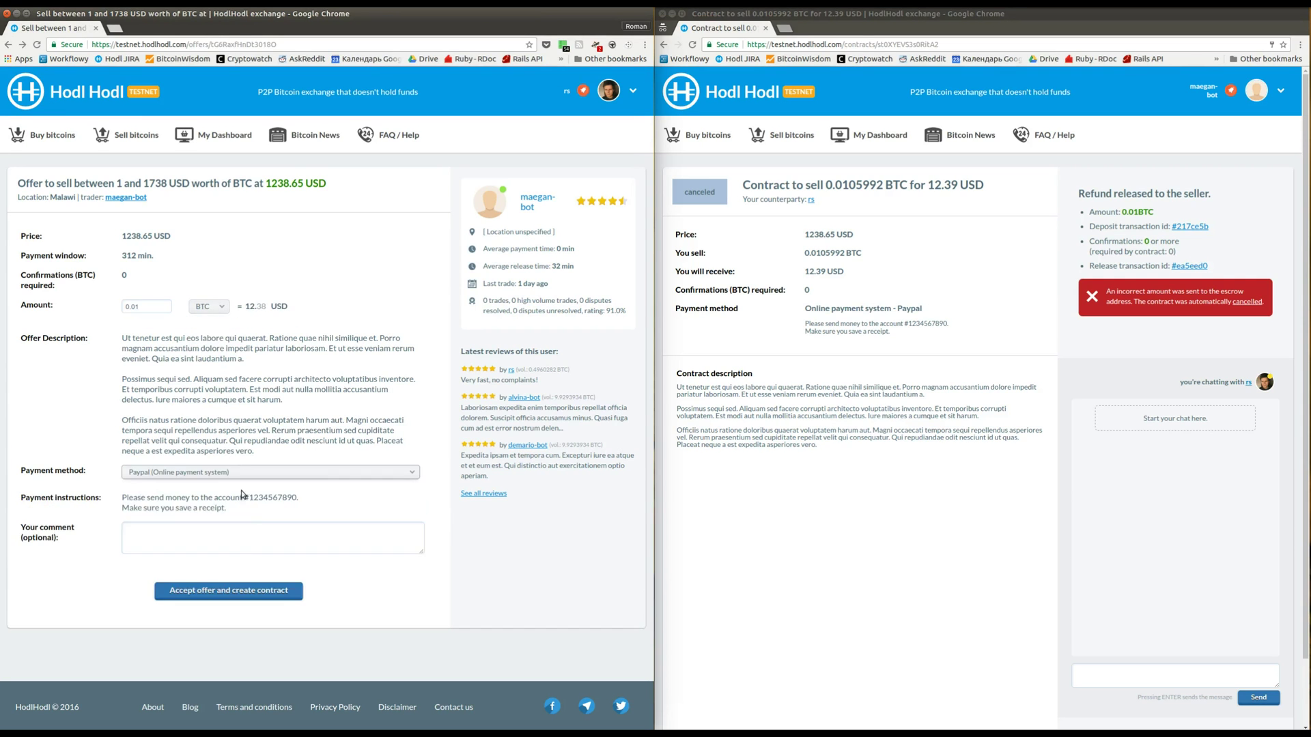
left_click(240, 592)
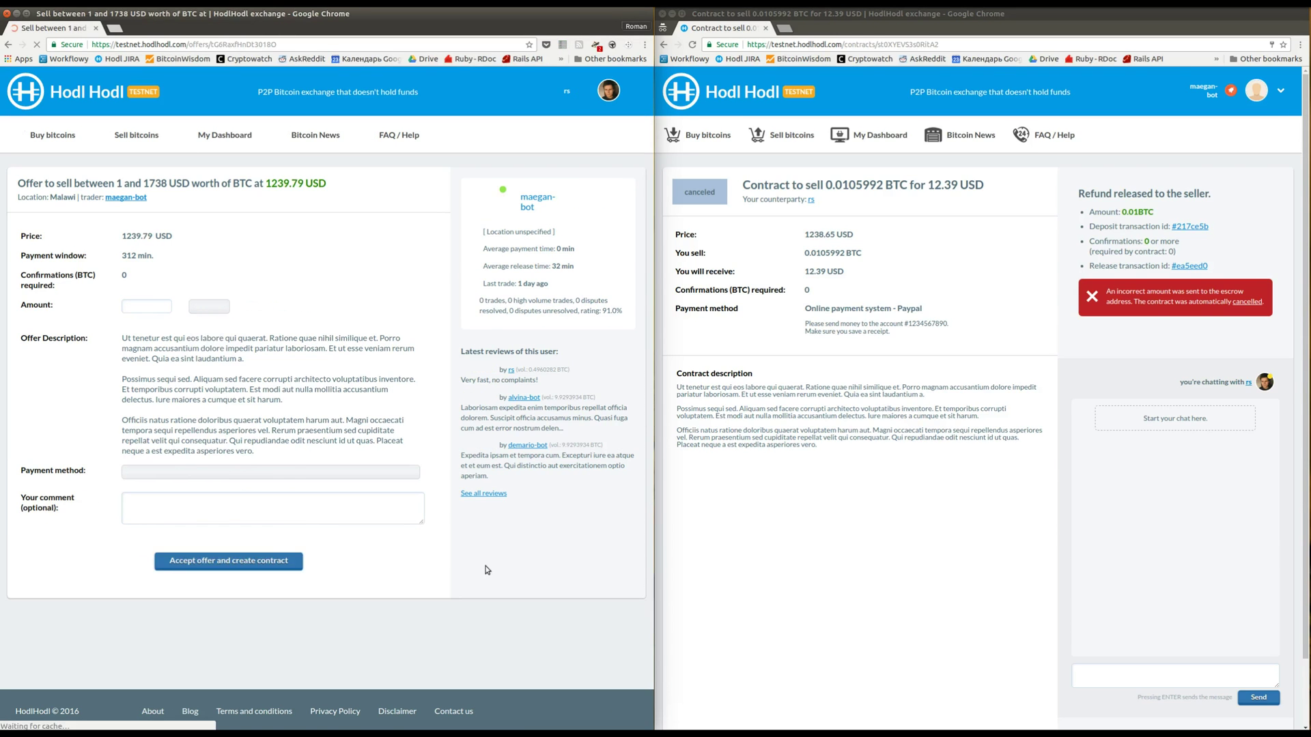
Re-enter 0.01 BTC with Paypal and accept the offer at the updated 1239.79 USD price
left_click(142, 308)
type("0.01")
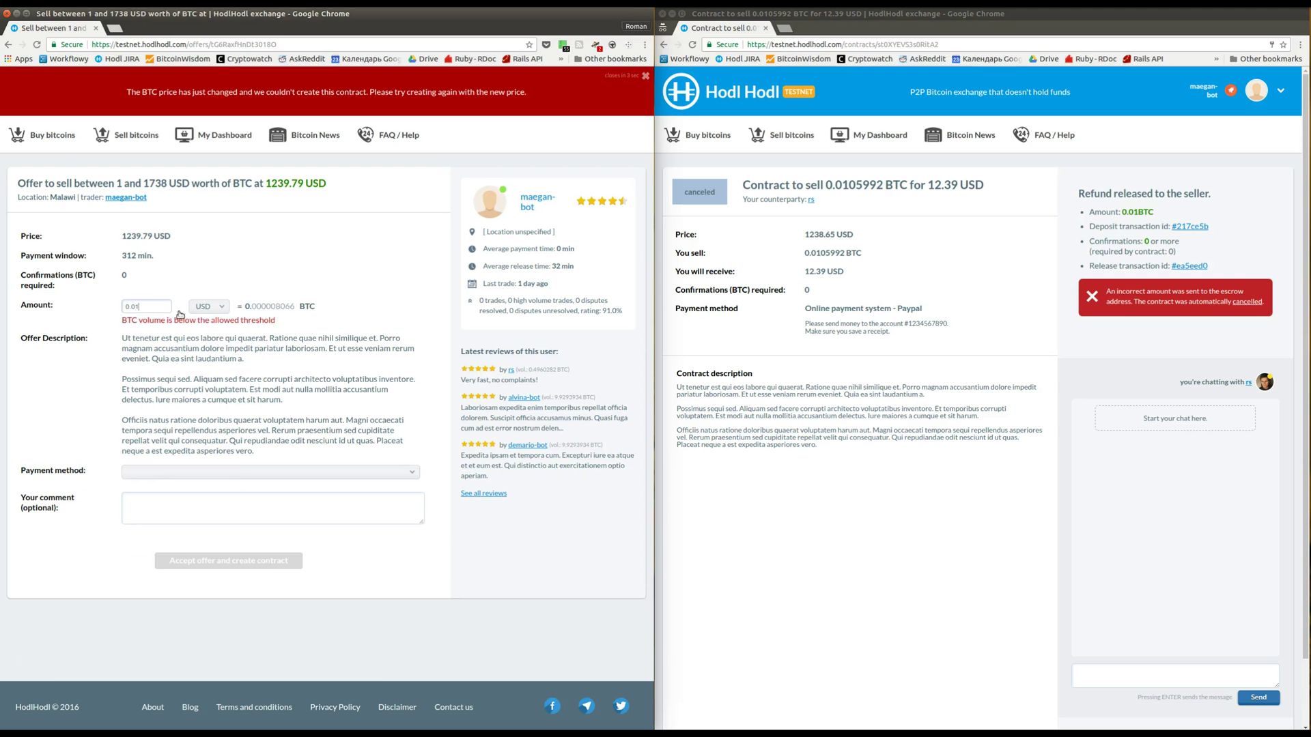
left_click(209, 306)
left_click(212, 339)
left_click(228, 473)
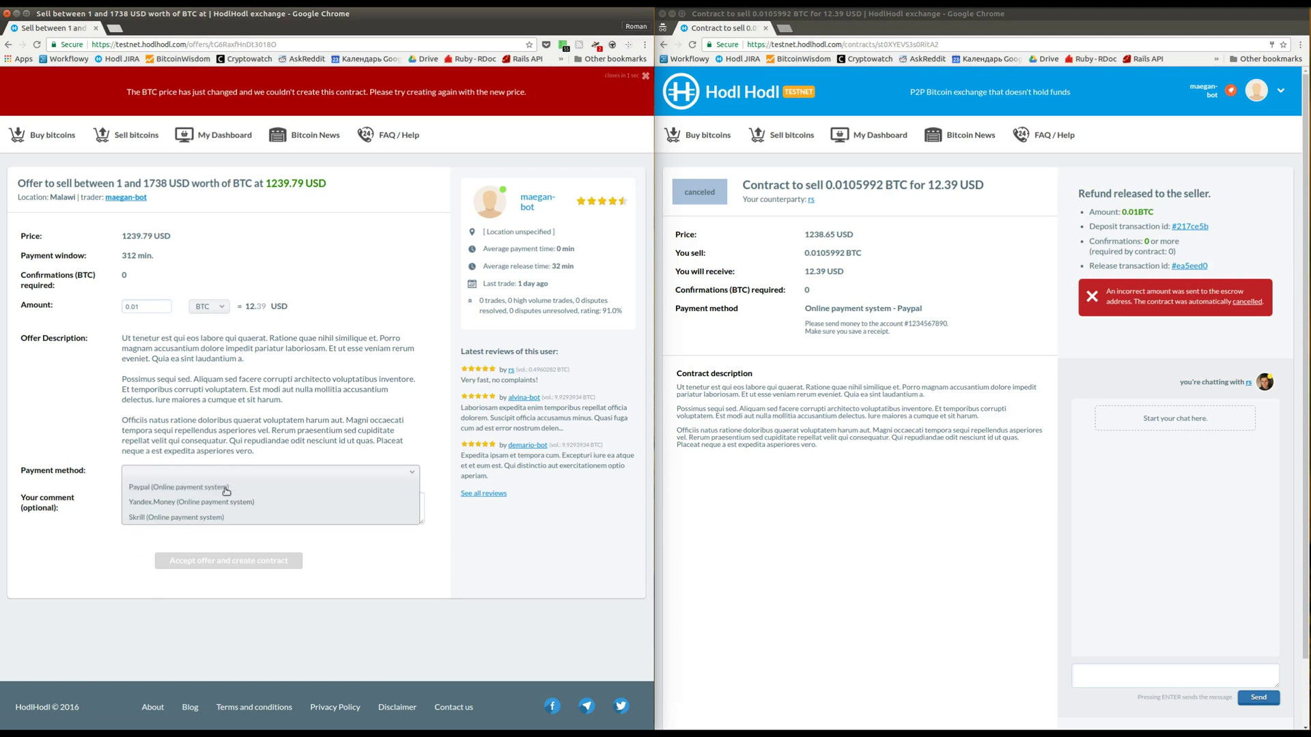
left_click(227, 490)
left_click(250, 592)
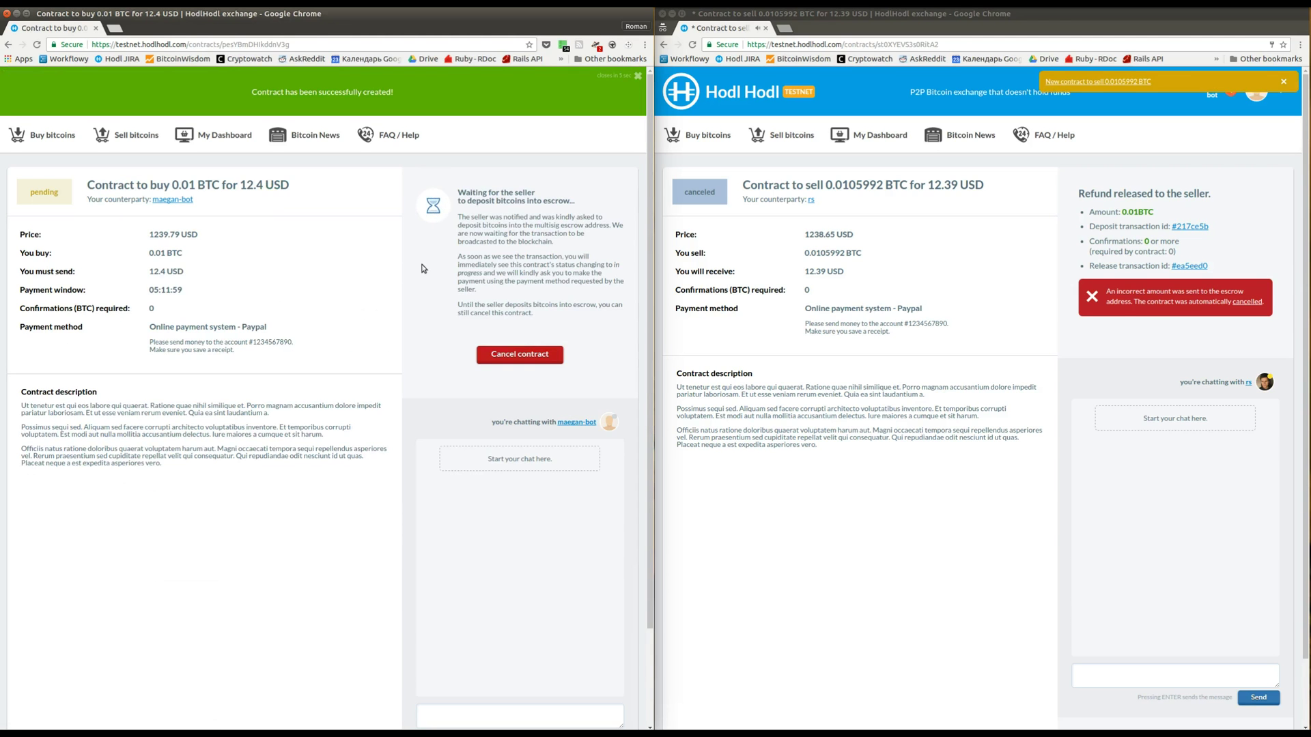
Open the new 12.4 USD contract as seller and confirm the deposit with the payment password
left_click(1136, 83)
left_click(1136, 81)
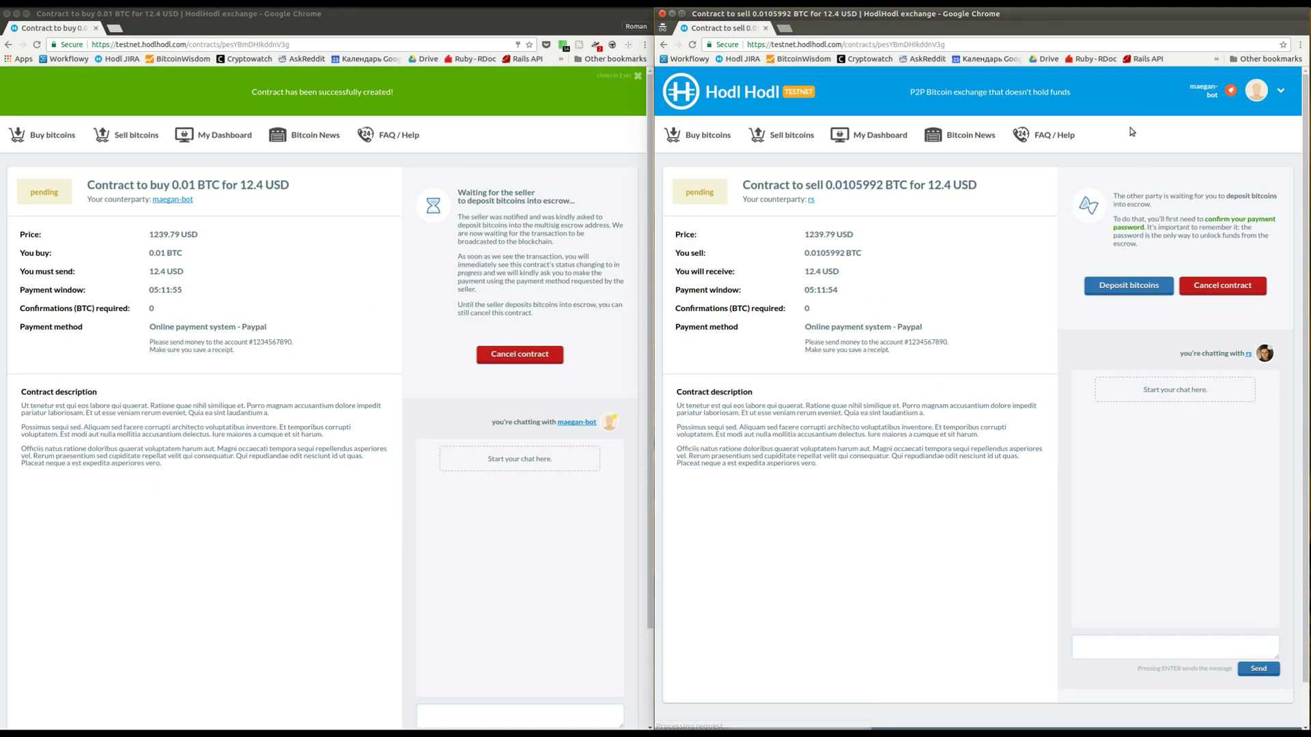
left_click(1137, 285)
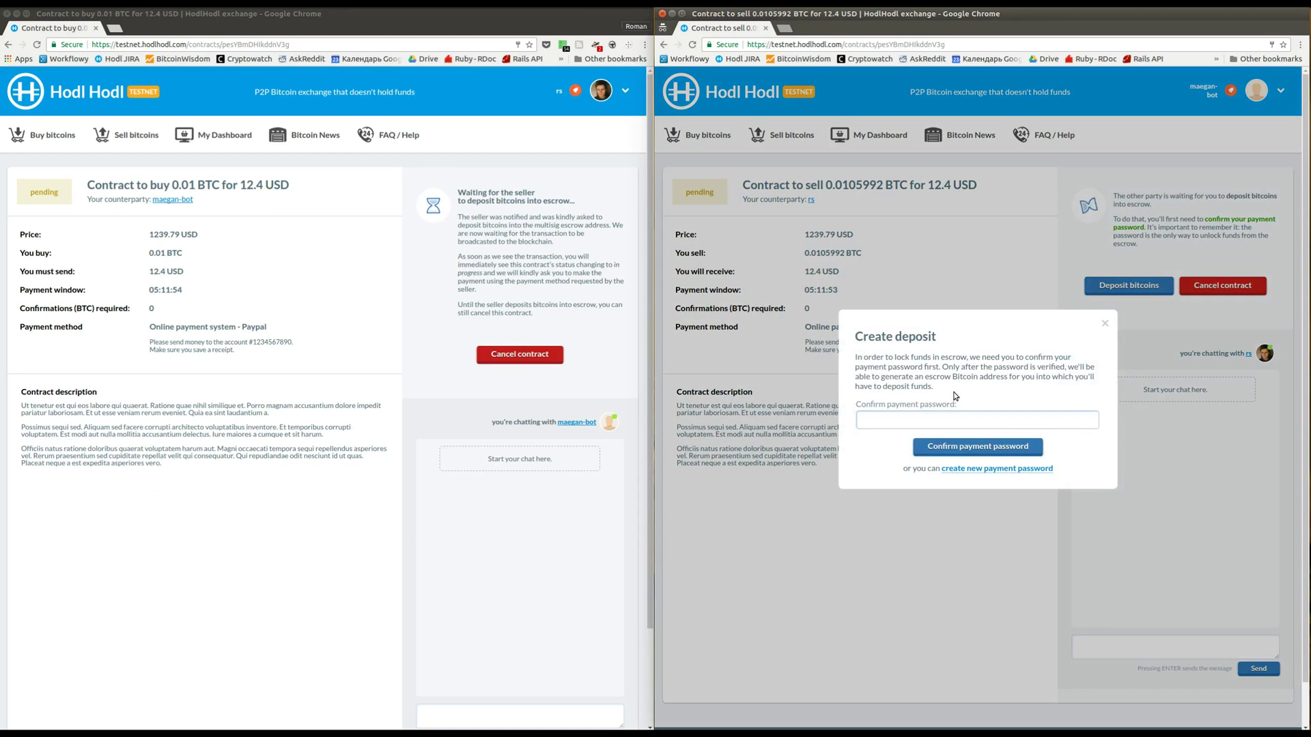
type("*********")
left_click(948, 445)
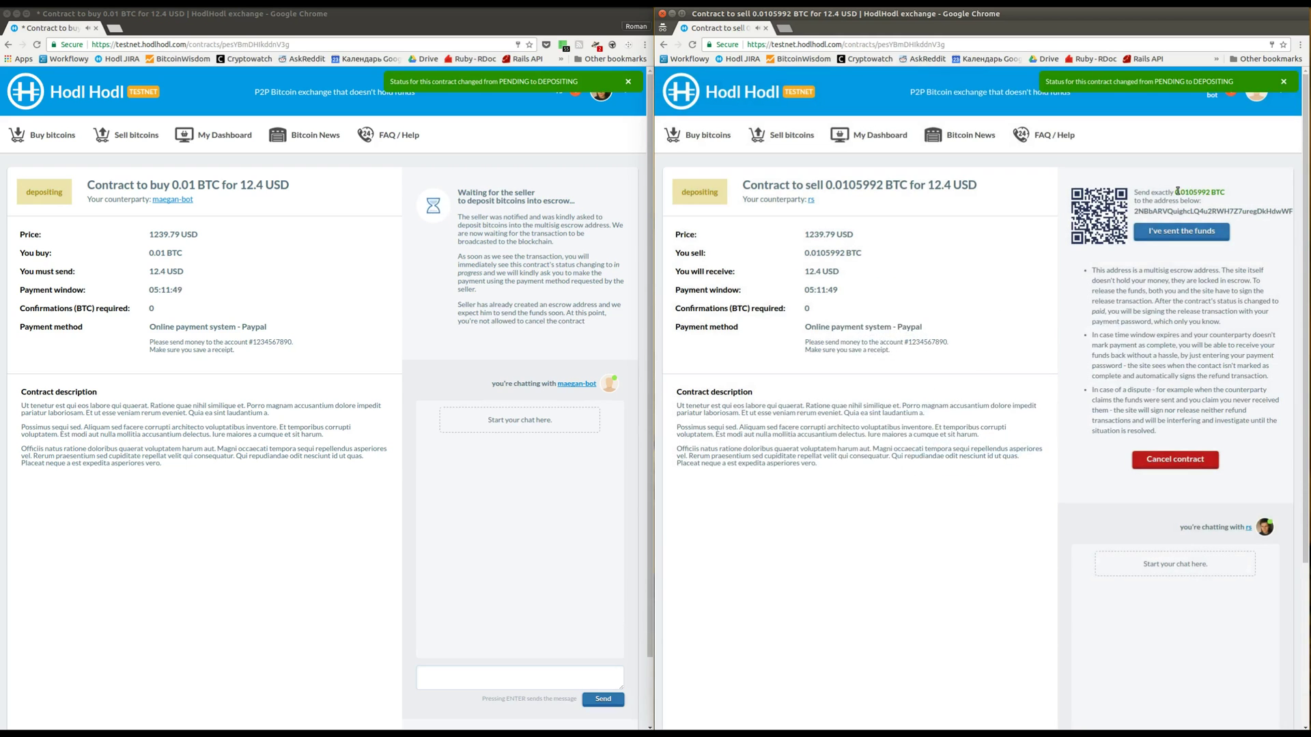
Copy the exact 0.0105992 BTC deposit amount for the wallet
left_click_drag(1175, 193, 1210, 195)
right_click(1208, 195)
left_click(1200, 200)
key("alt+Tab")
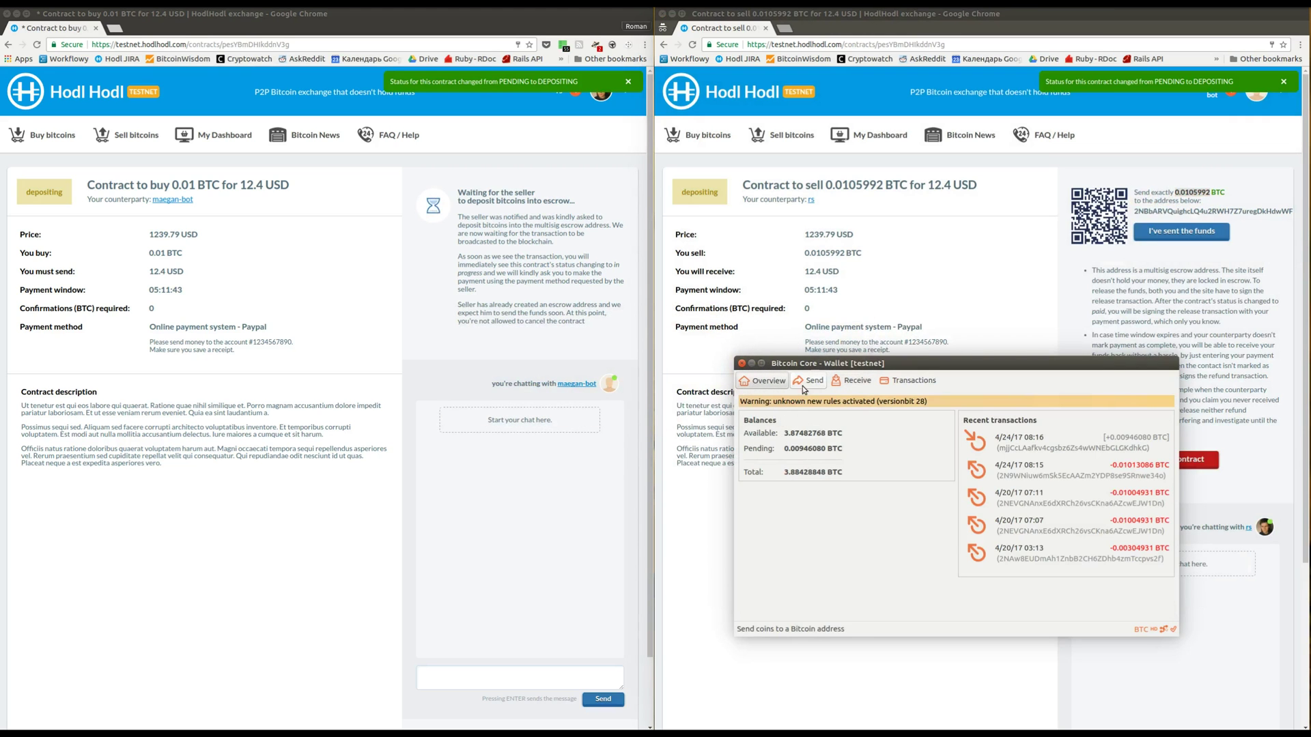
Pay 0.0105992 BTC from Bitcoin Core to the escrow address copied from the contract page
left_click(809, 380)
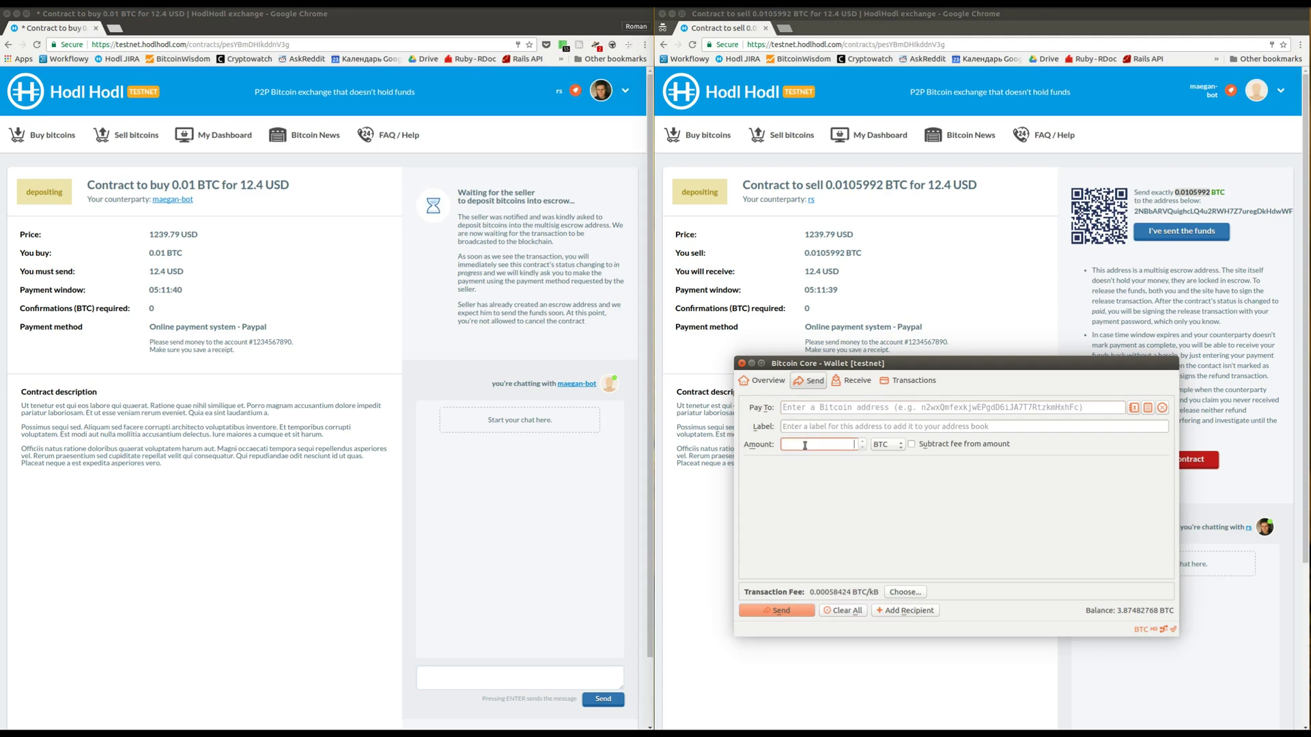
left_click(1189, 208)
double_click(1188, 209)
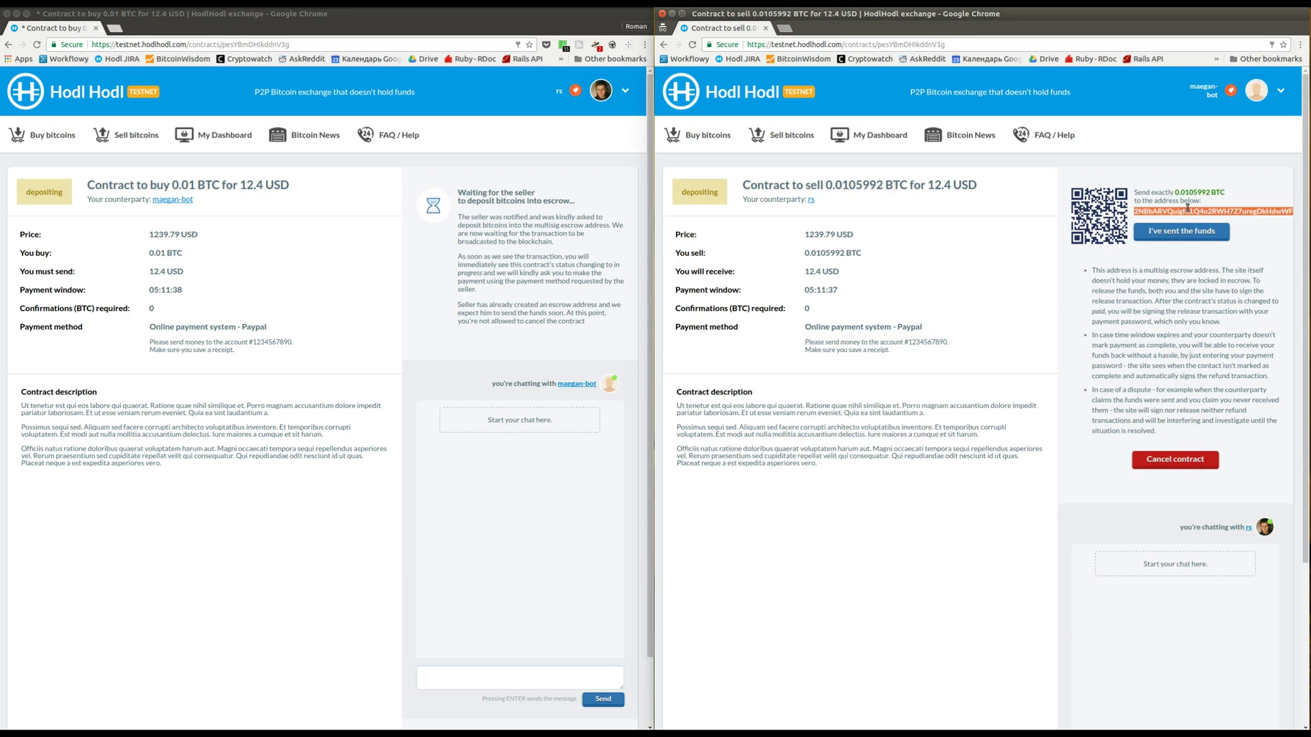
key("ctrl+c")
key("alt+Tab")
left_click(869, 404)
key("ctrl+v")
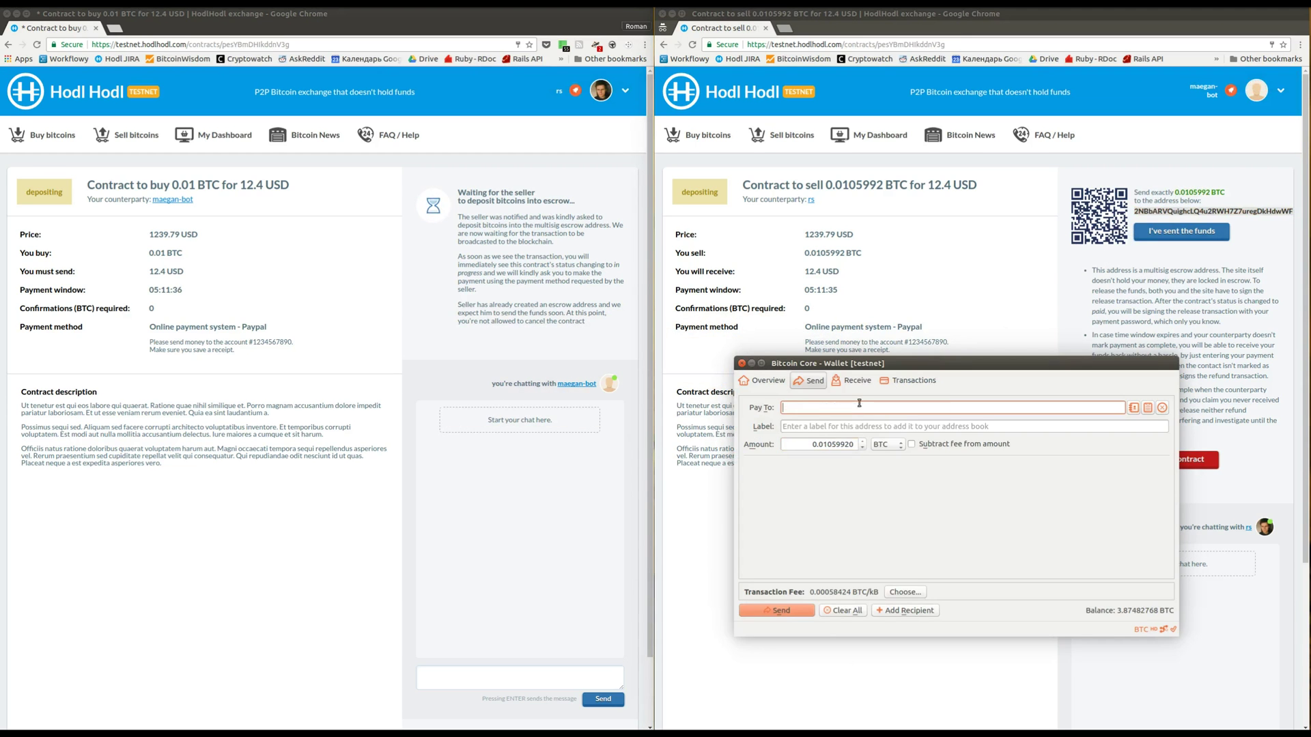
left_click(796, 610)
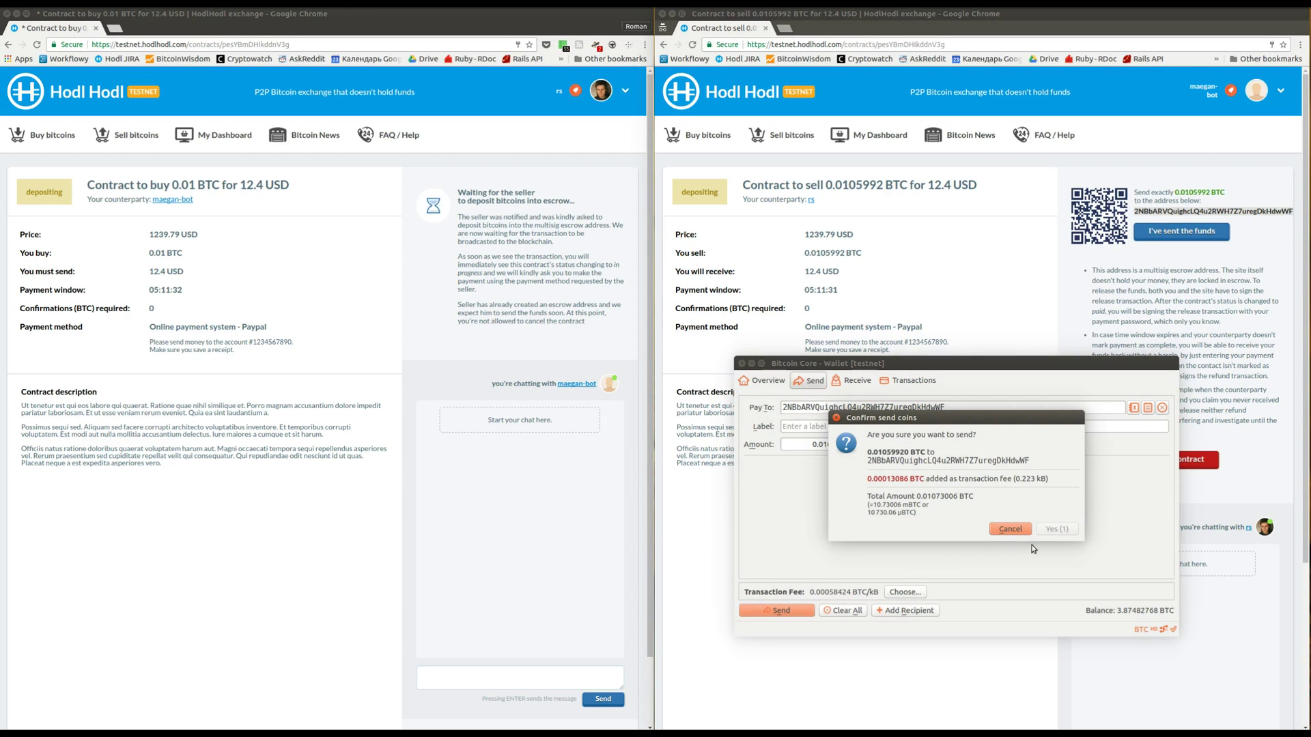
left_click(1056, 530)
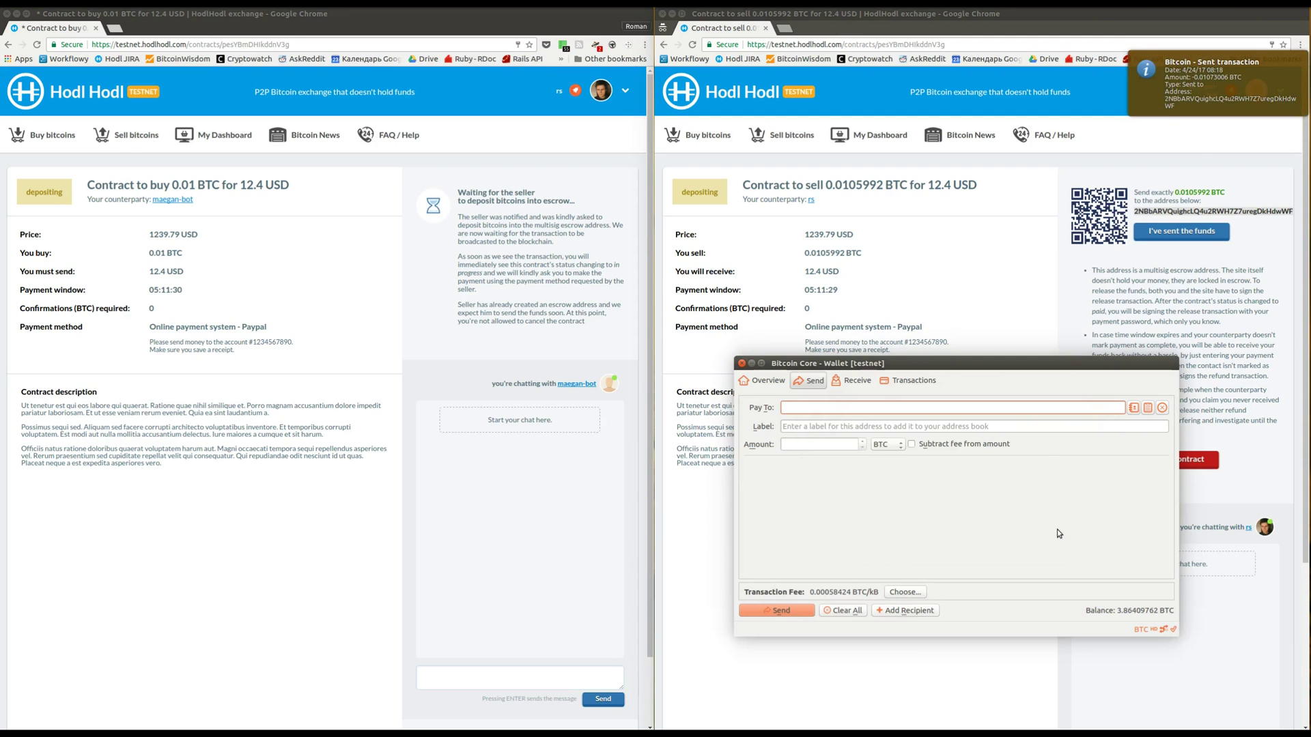
left_click(1148, 313)
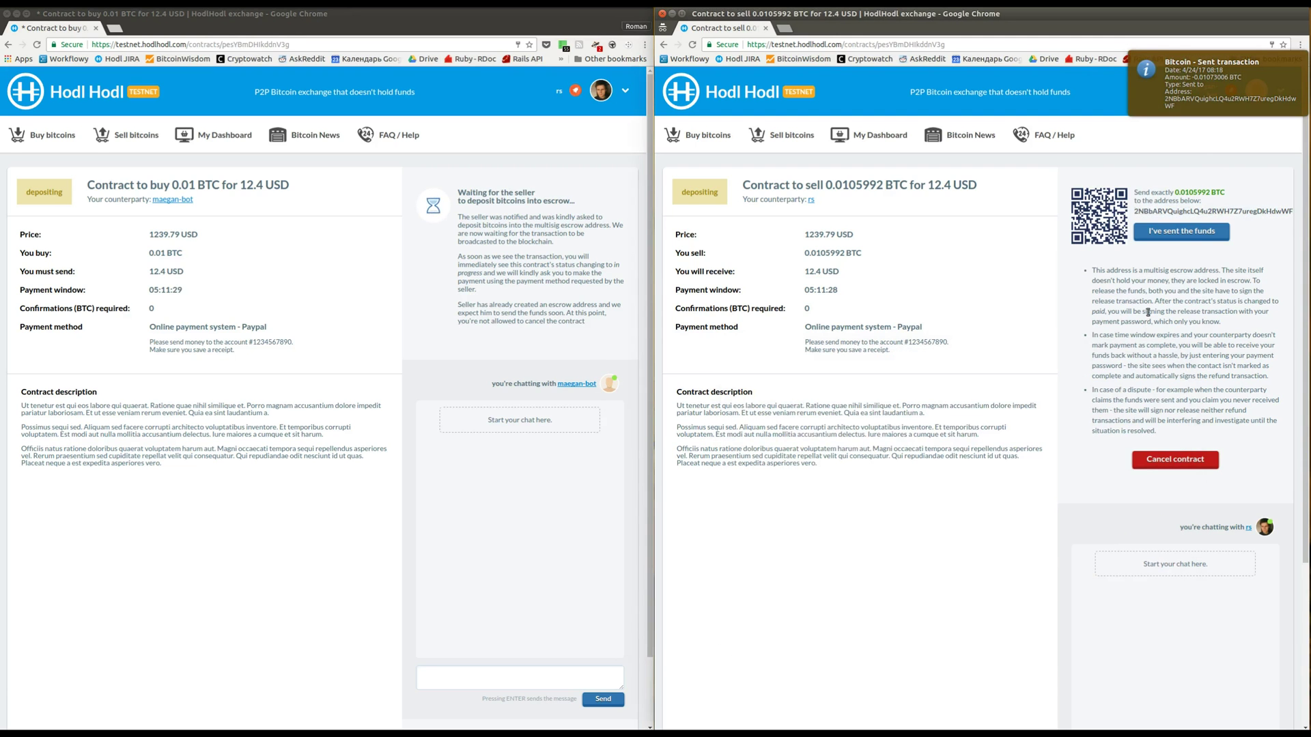
Report the deposit as sent, cancel the in-progress contract, and open the 0.0105992 BTC refund form
left_click(1180, 232)
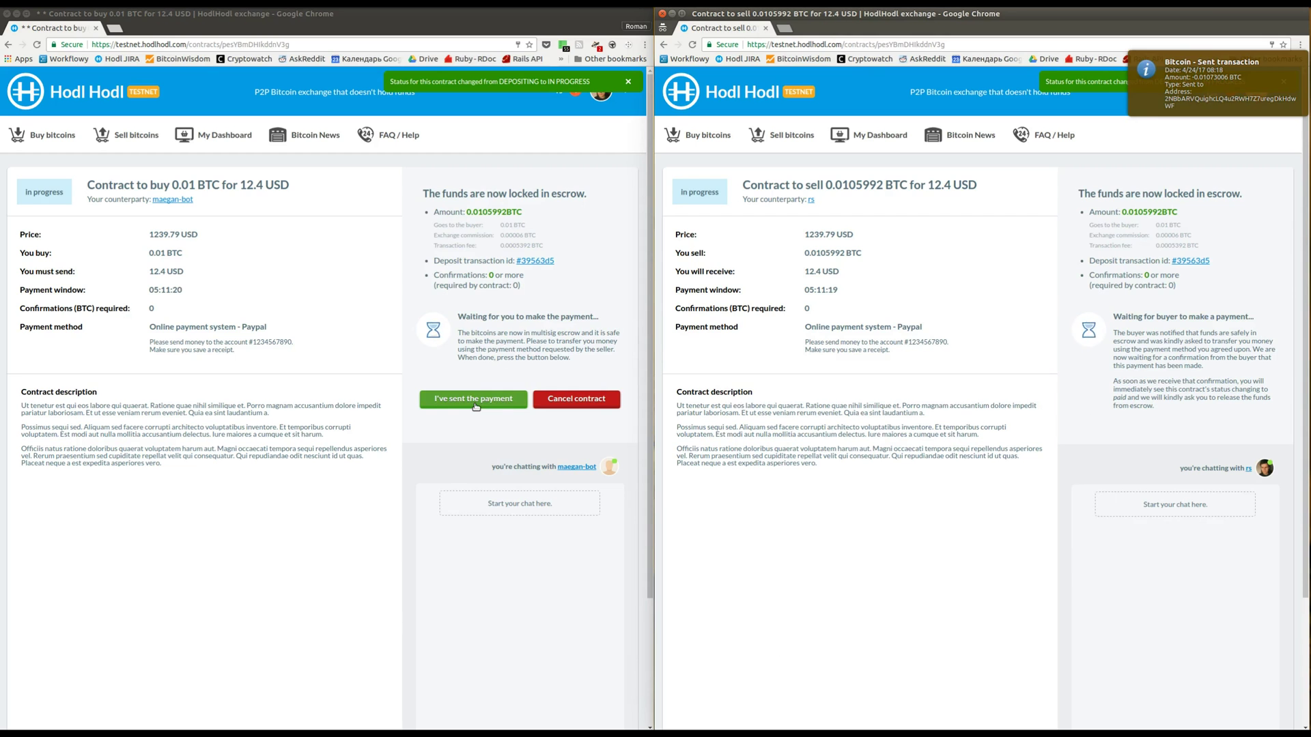
left_click(558, 404)
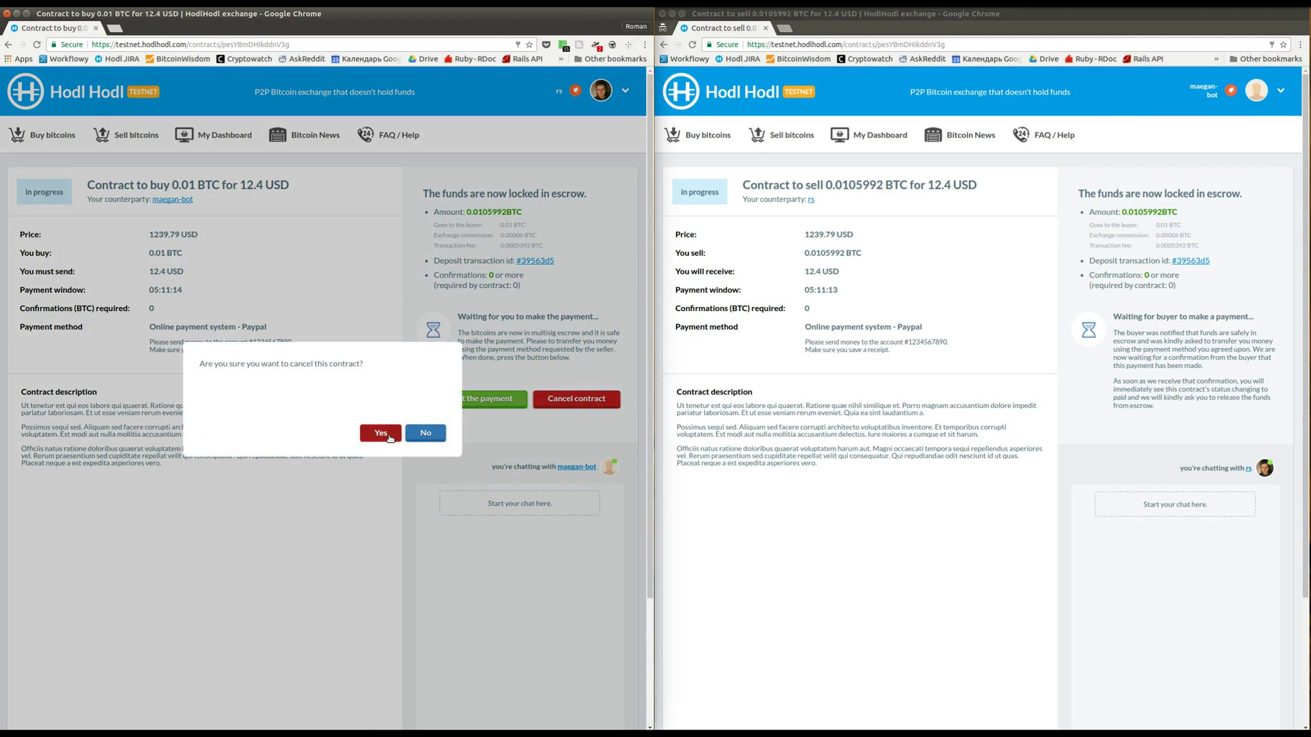
left_click(386, 434)
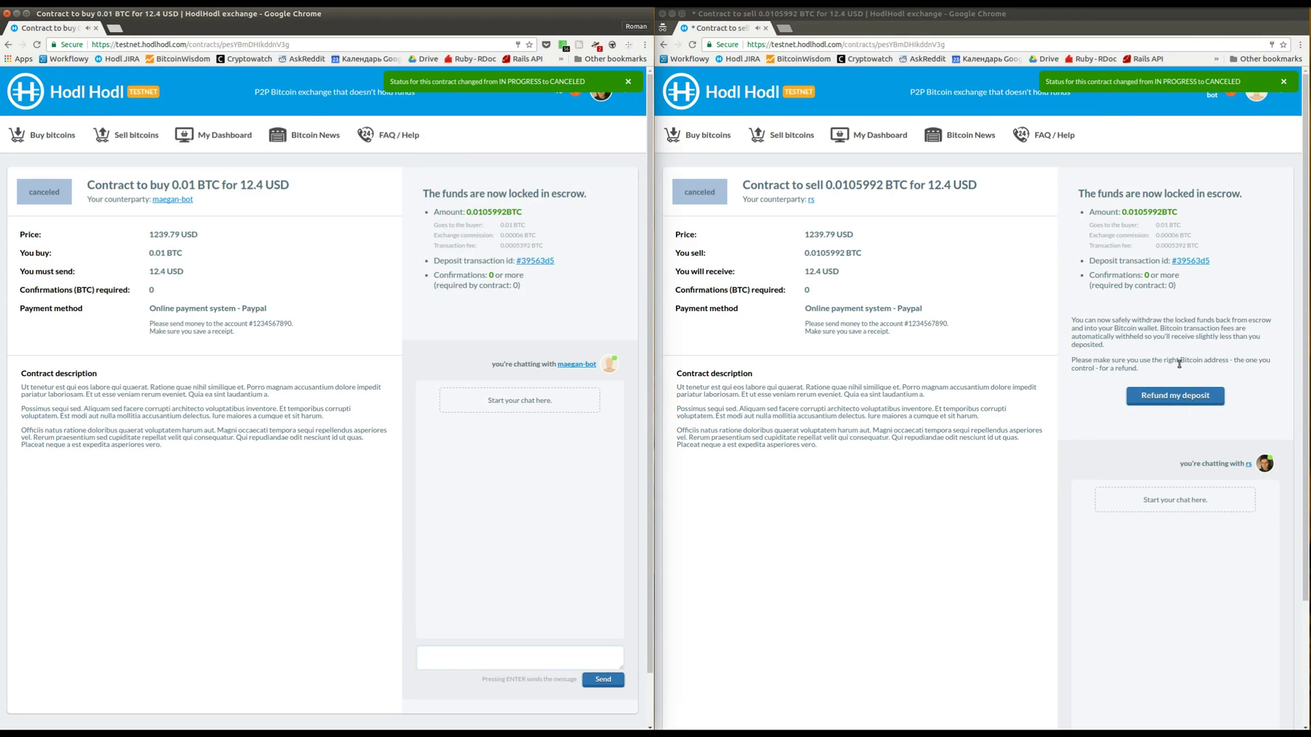
left_click(1162, 398)
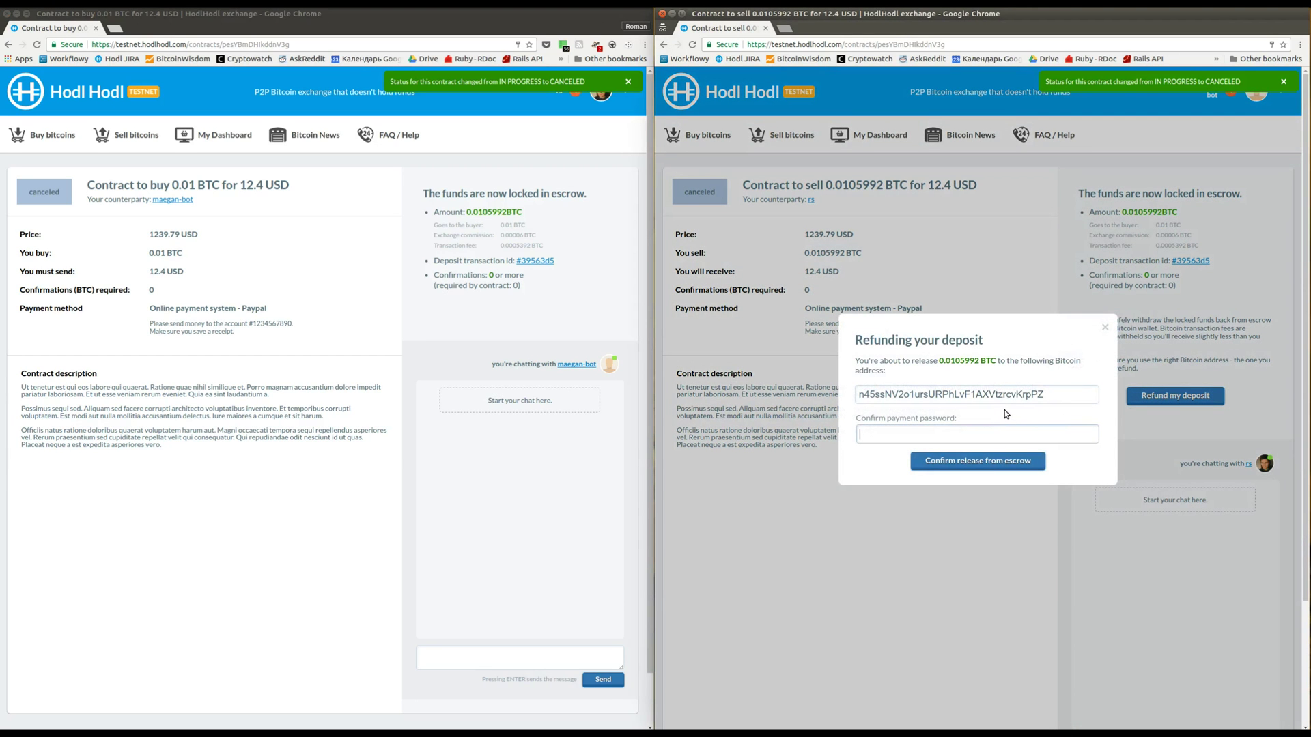
Copy the receiving address from the existing payment request in Bitcoin Core
key("alt+Tab")
key("alt+Tab")
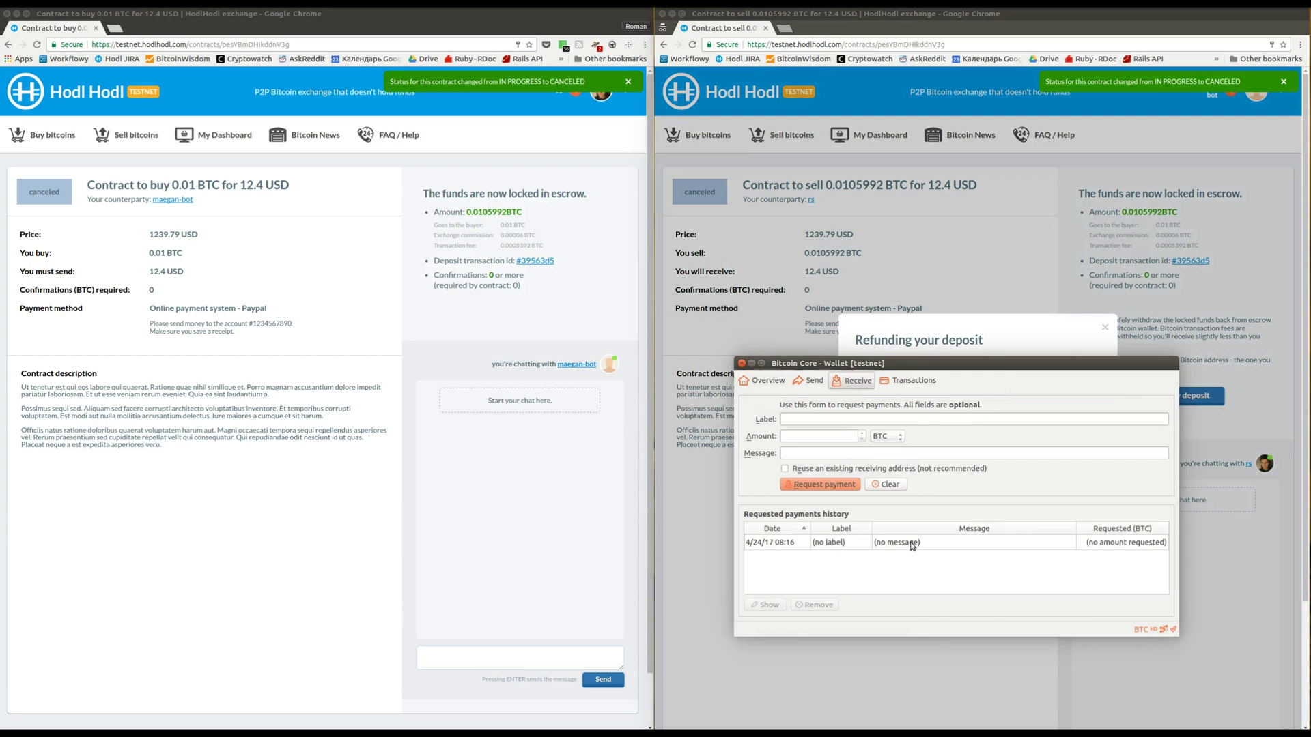
double_click(912, 543)
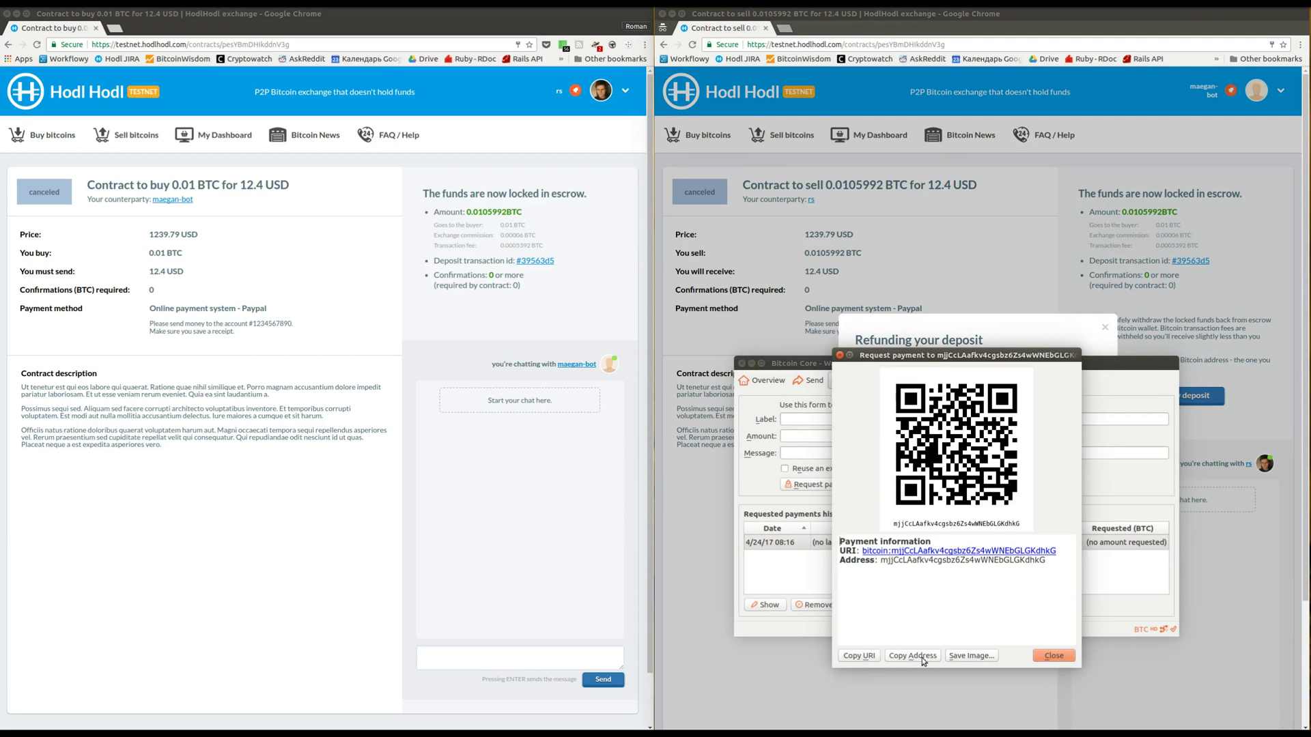
left_click(1053, 656)
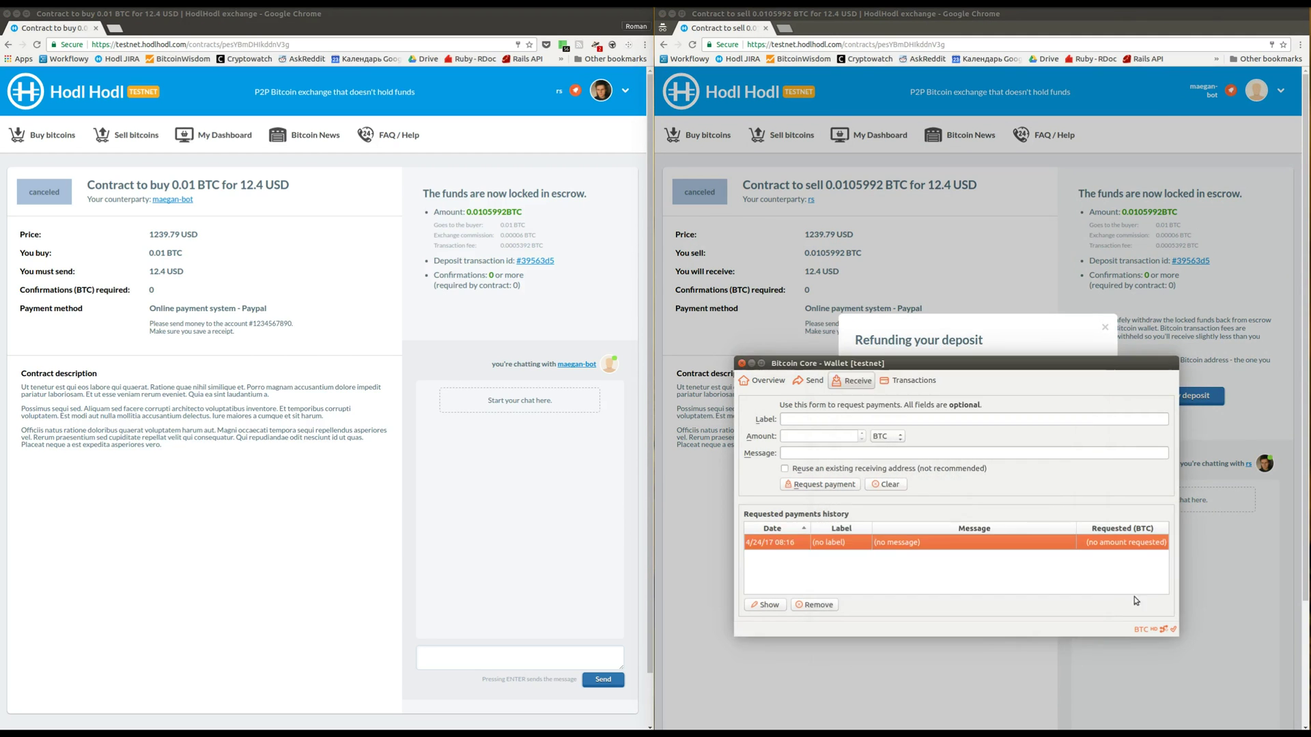
Refund the 0.0105992 BTC deposit to that wallet address, confirming with the payment password
left_click(1221, 546)
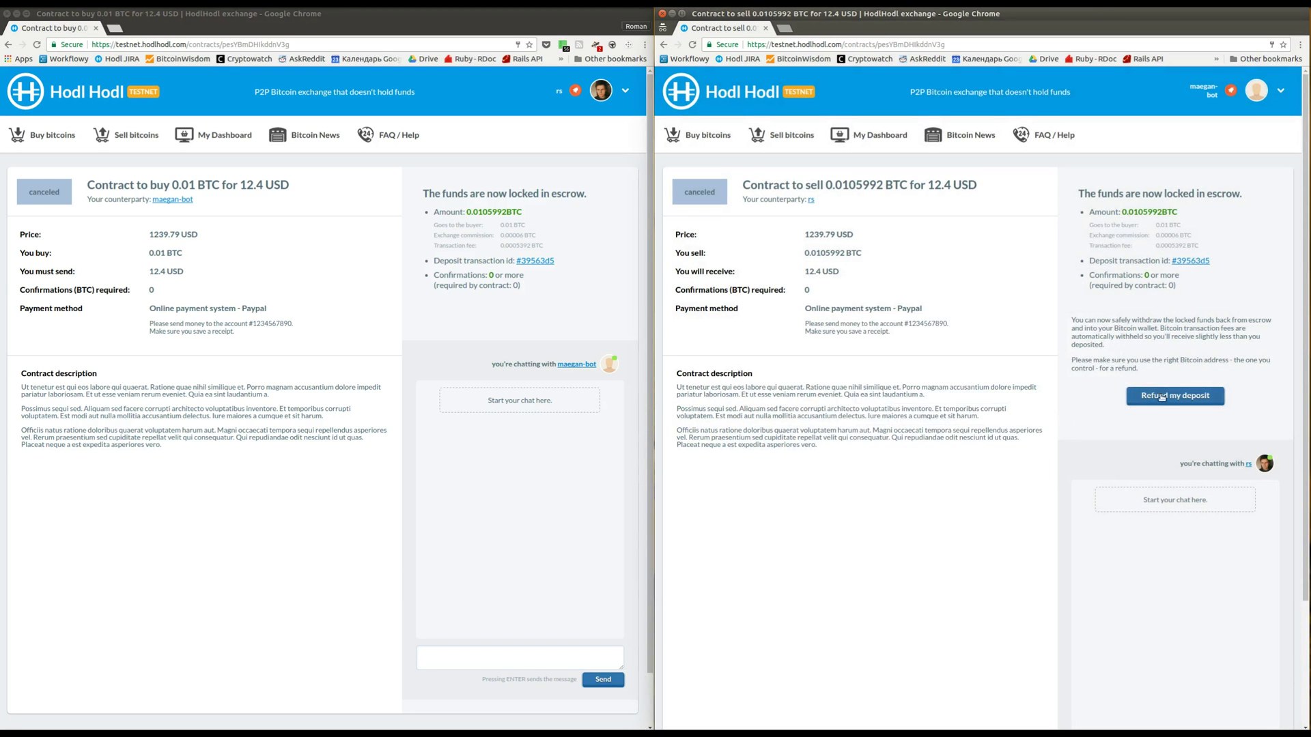
left_click(1160, 397)
double_click(1037, 401)
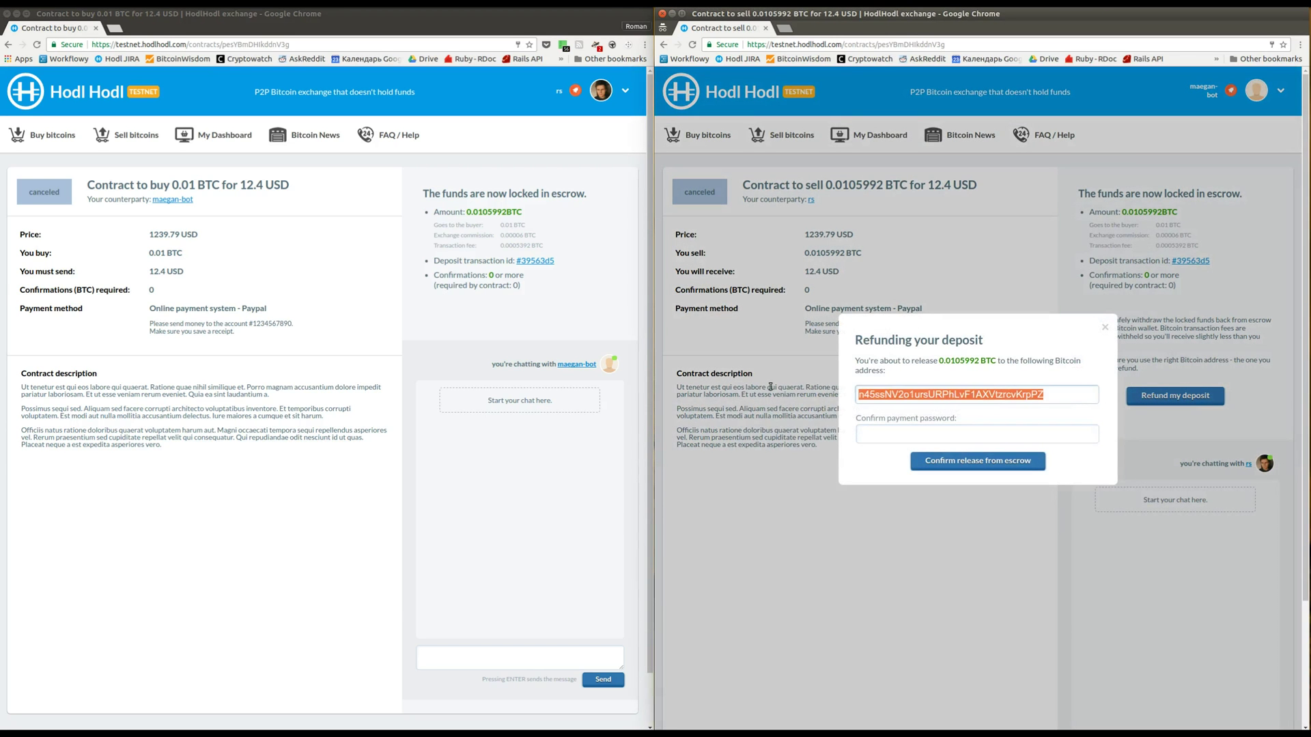
key("ctrl+v")
left_click(874, 435)
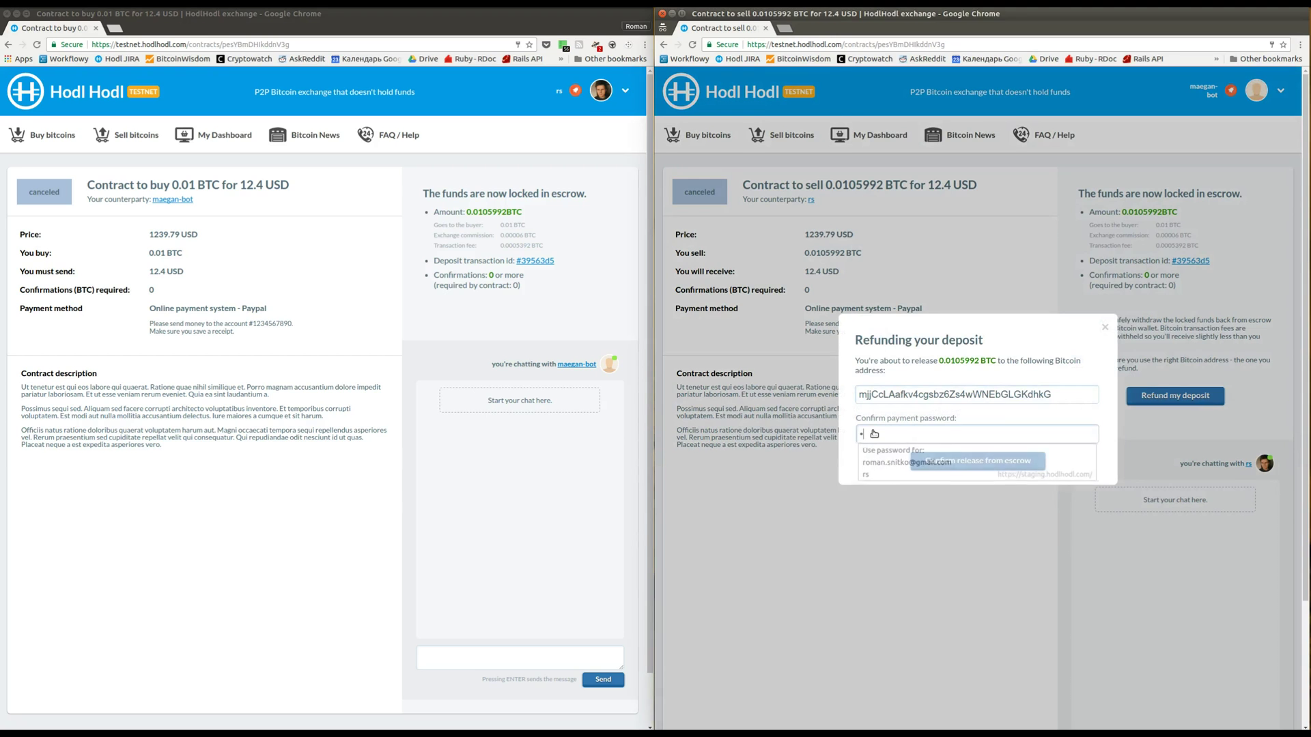
type("***")
key("Return")
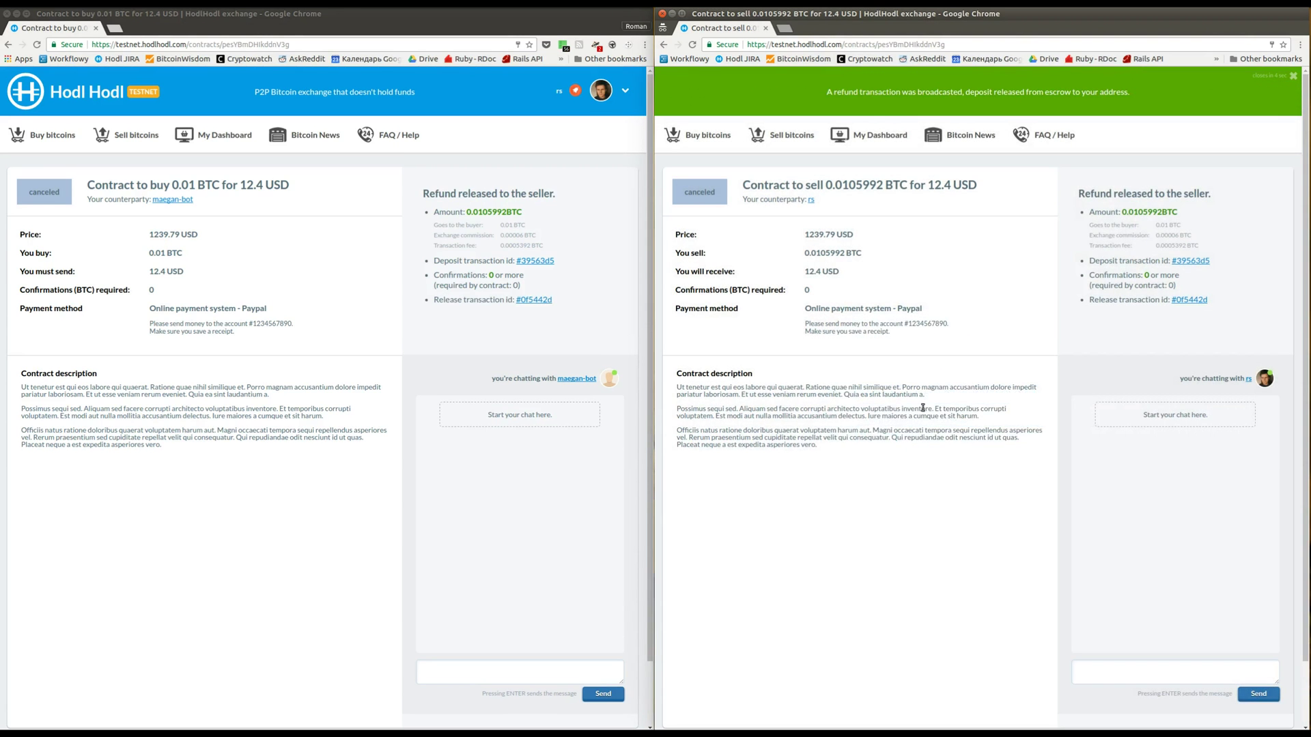
Accept the reloaded offer for 0.01 BTC via Paypal to create a new contract
left_click(9, 44)
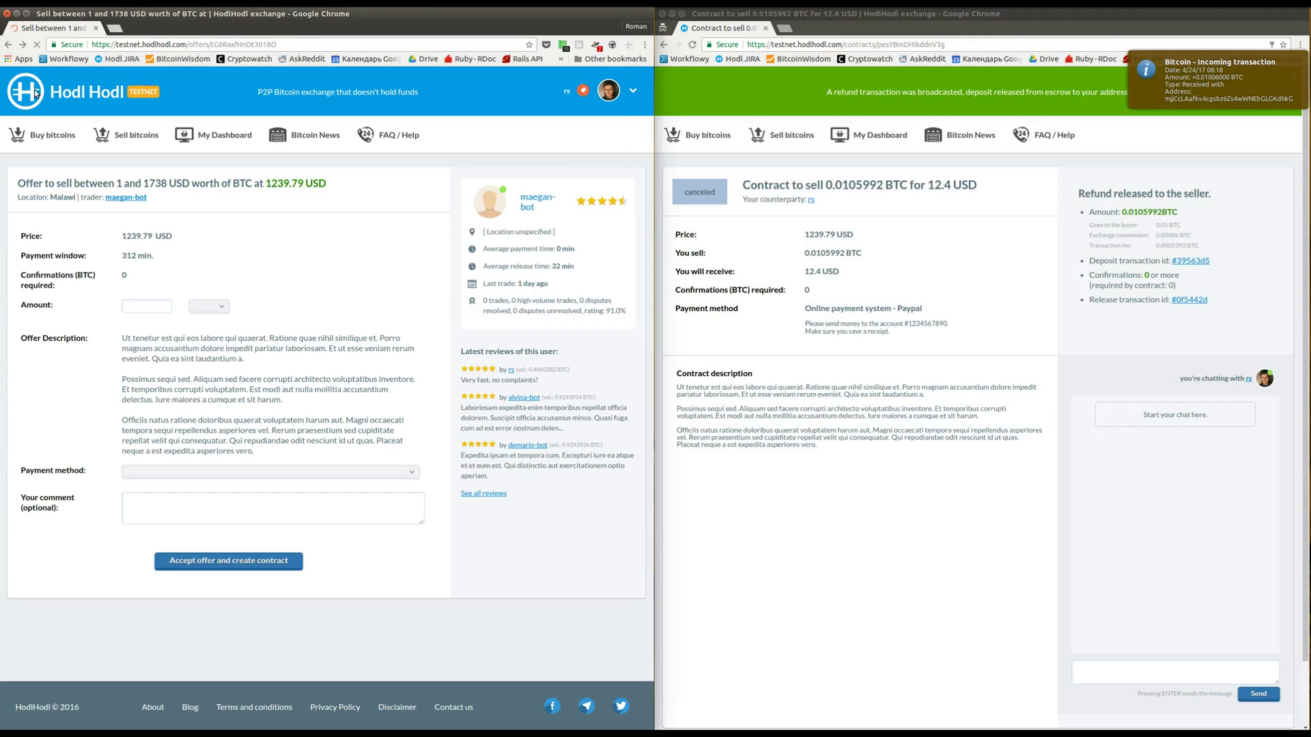
left_click(37, 44)
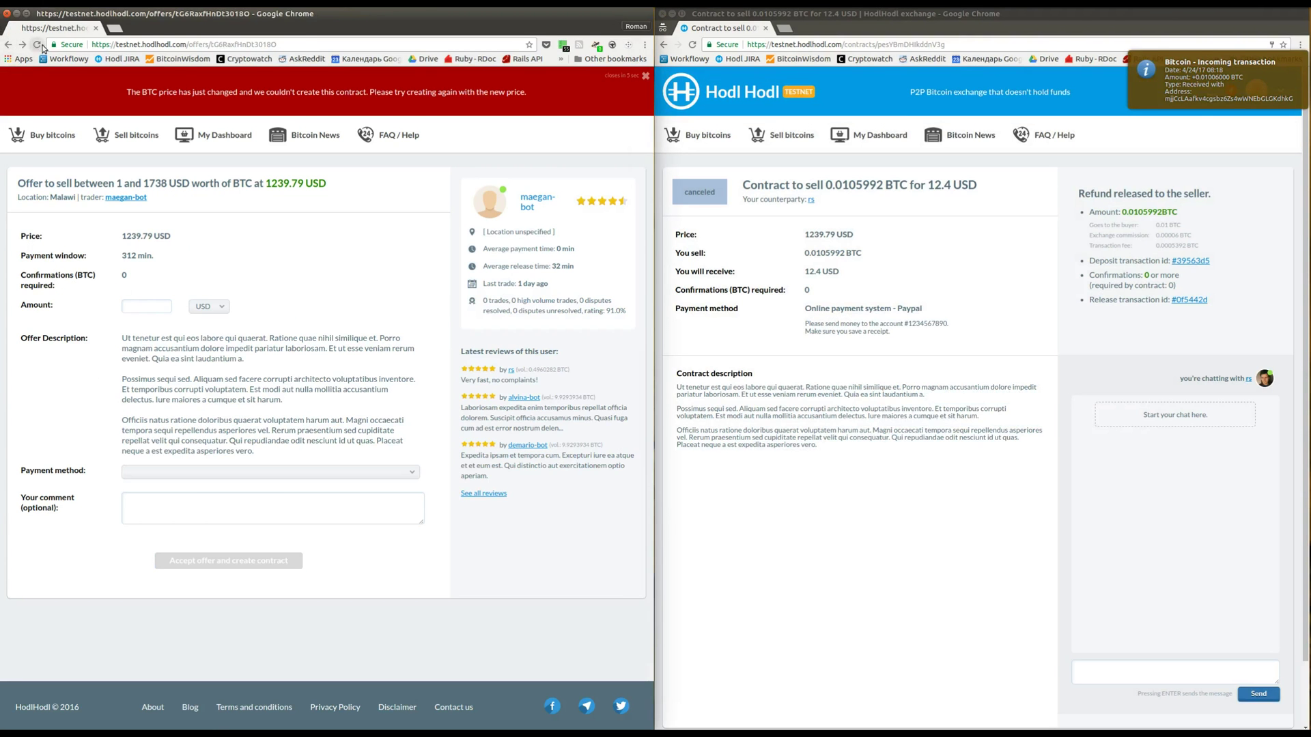
left_click(147, 306)
type("0.0")
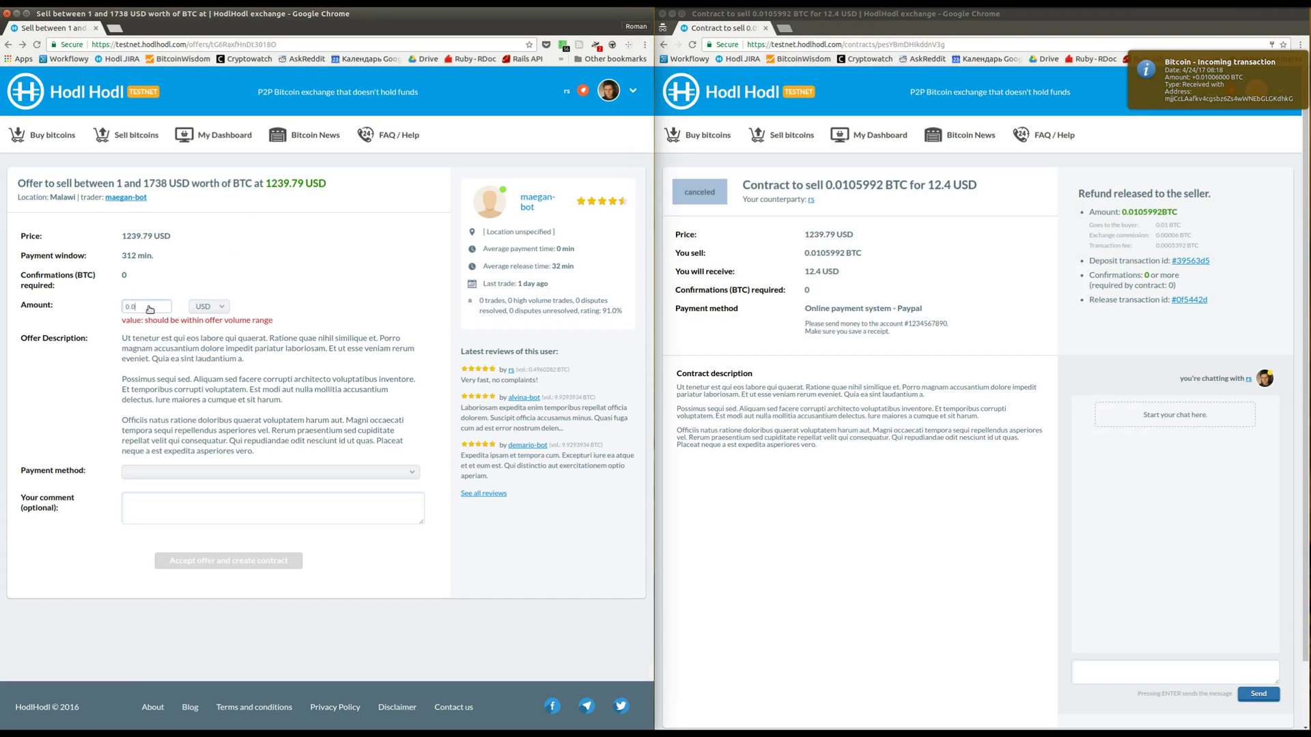
type("1")
left_click(209, 307)
left_click(211, 340)
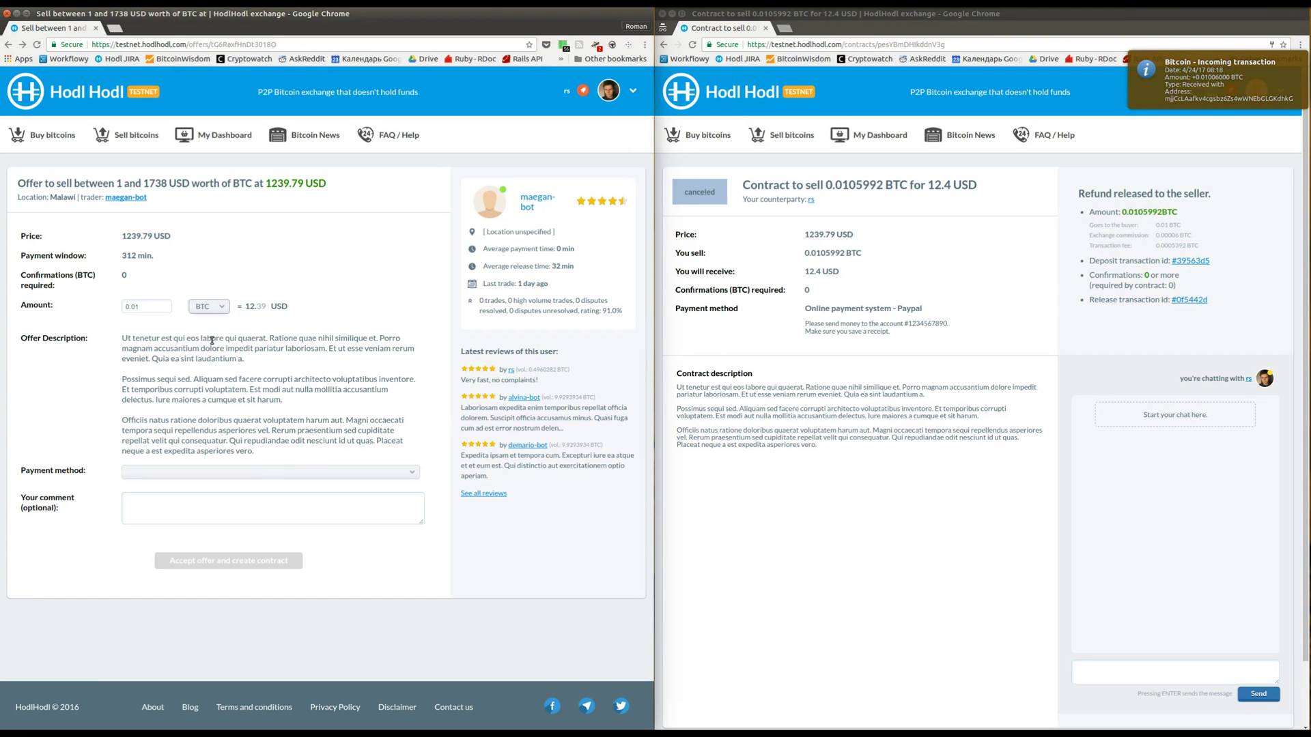
left_click(268, 471)
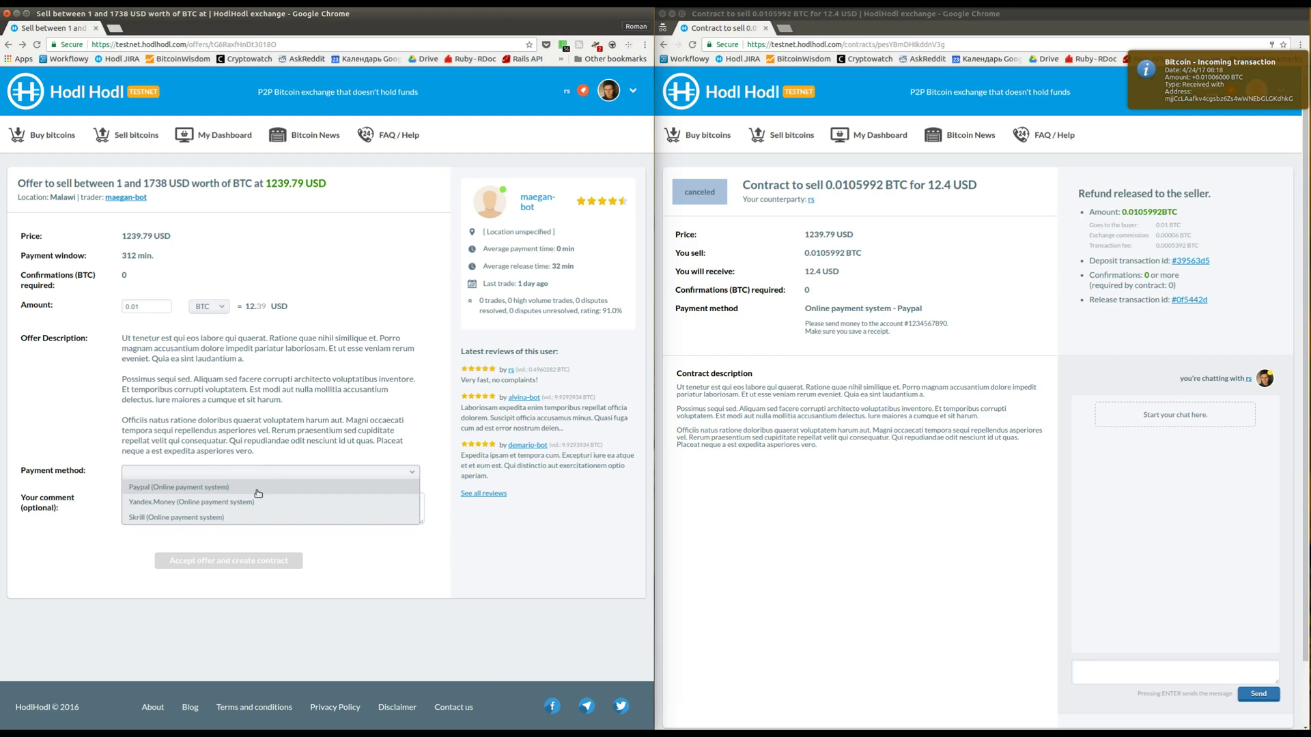
left_click(259, 494)
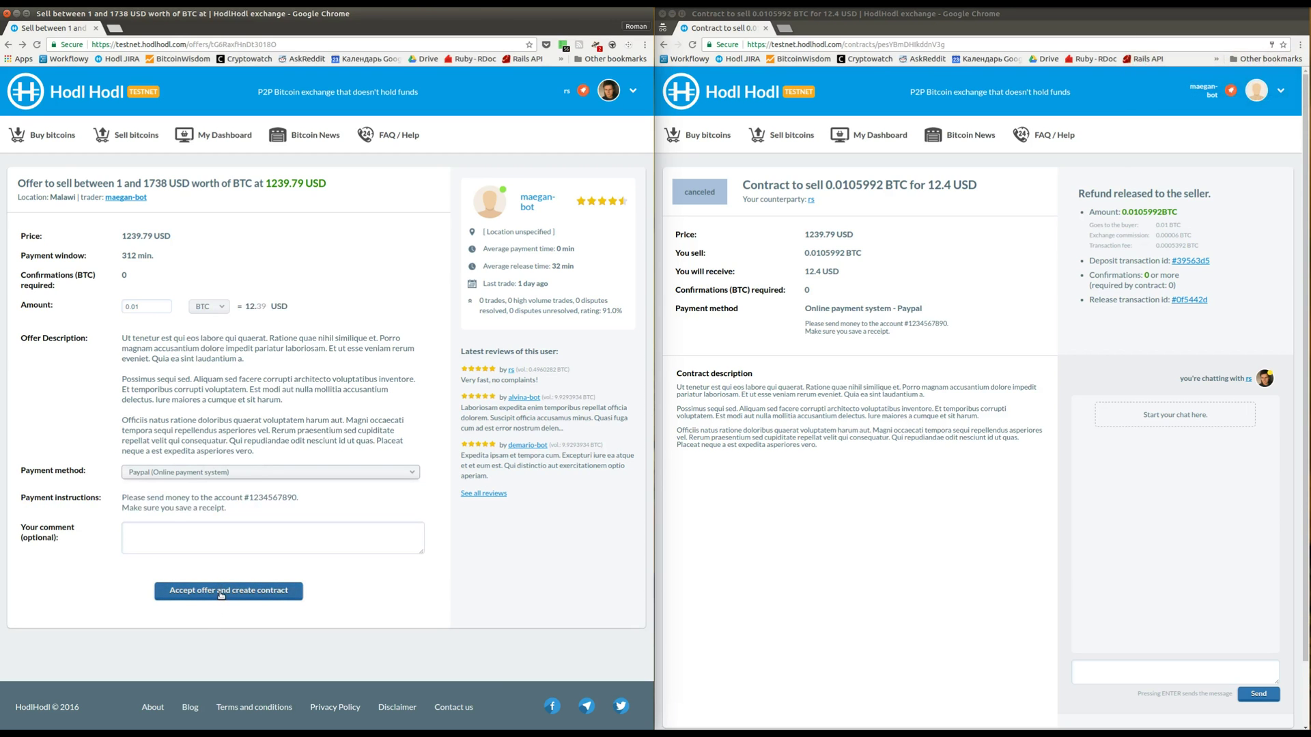
left_click(221, 592)
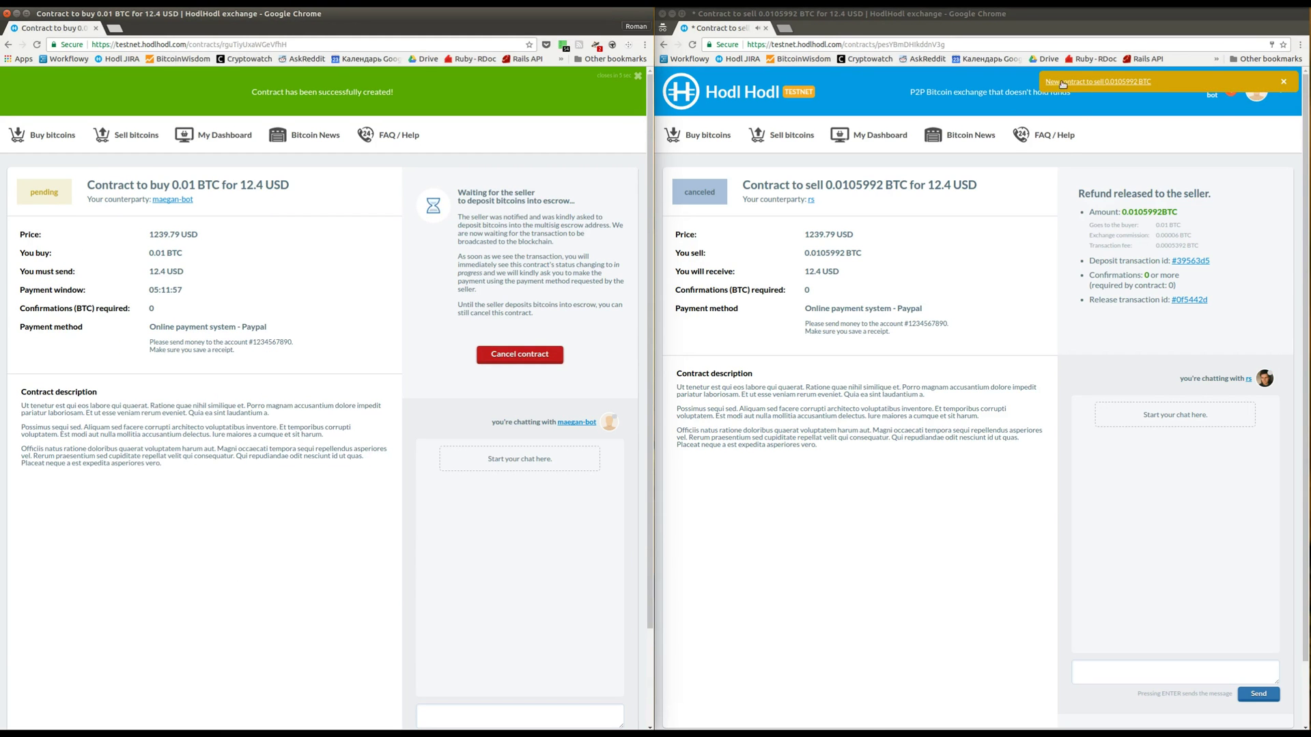
As seller, start depositing with the payment password and select the escrow deposit address
left_click(1067, 81)
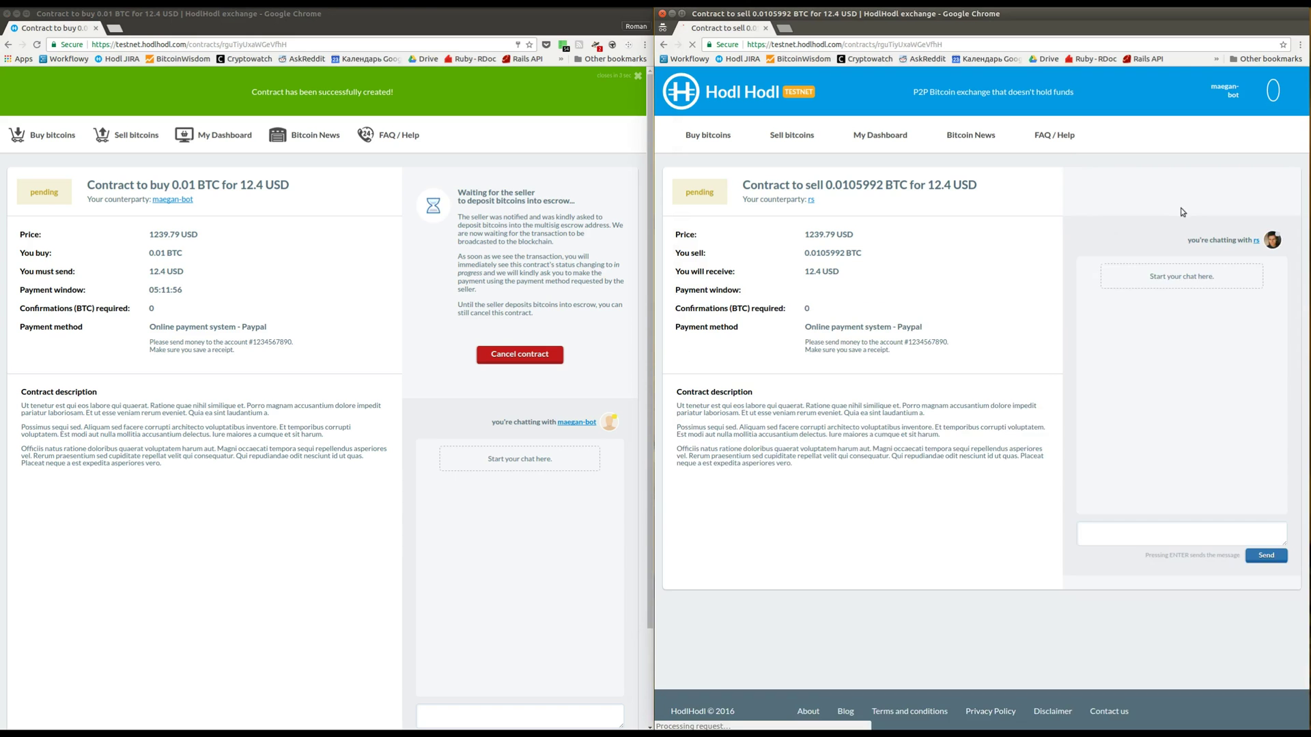
left_click(1129, 286)
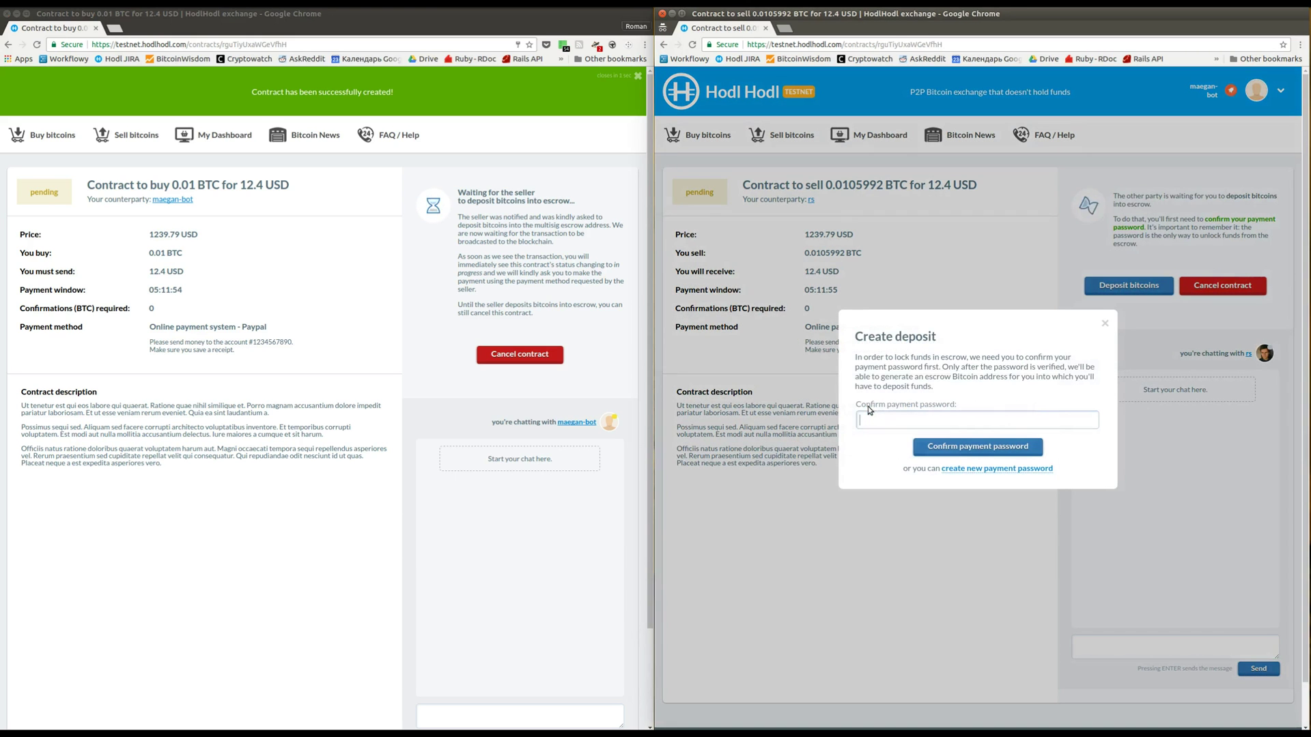
type("*********")
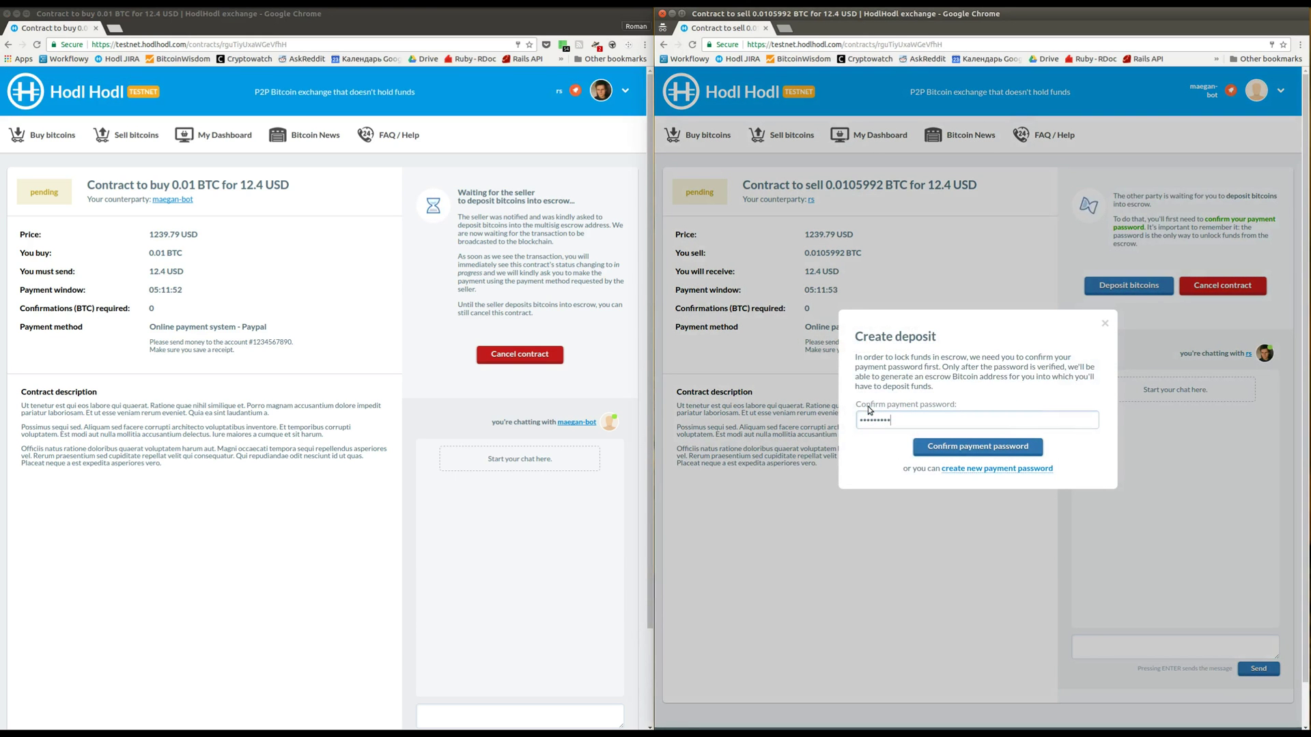
key("Return")
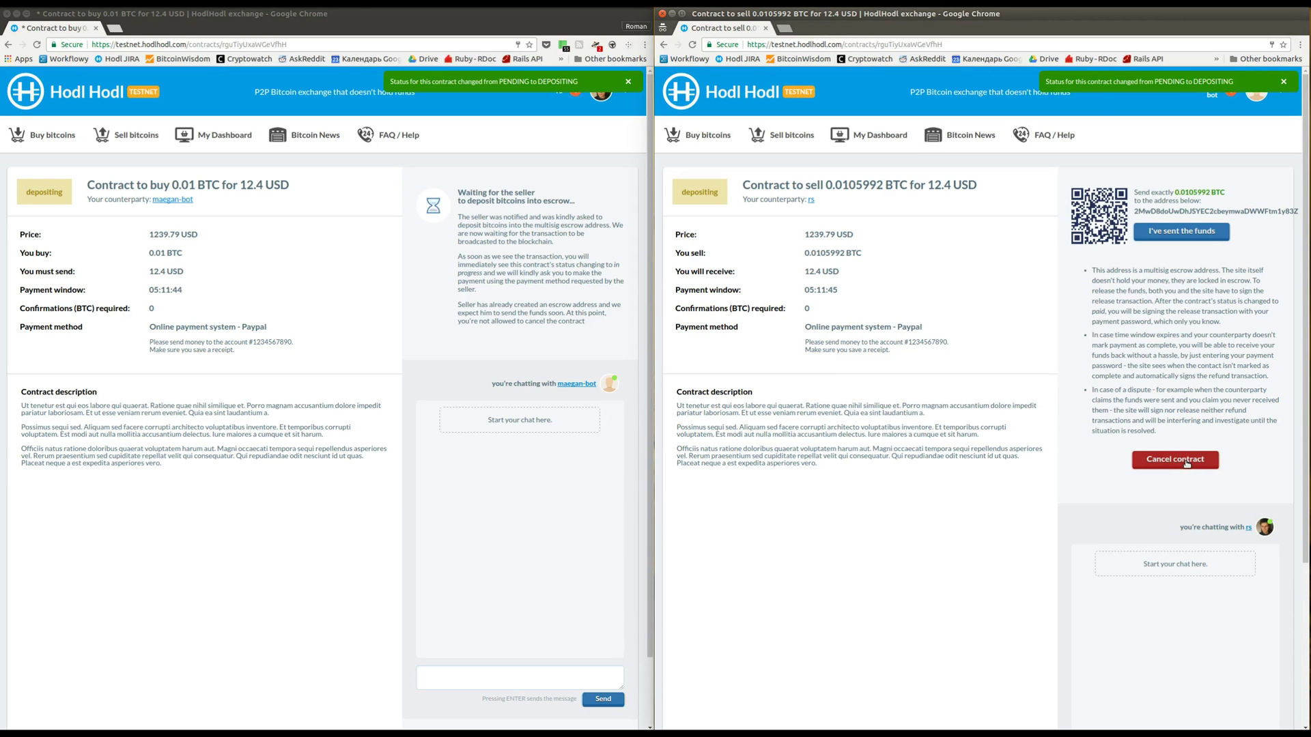
double_click(1184, 212)
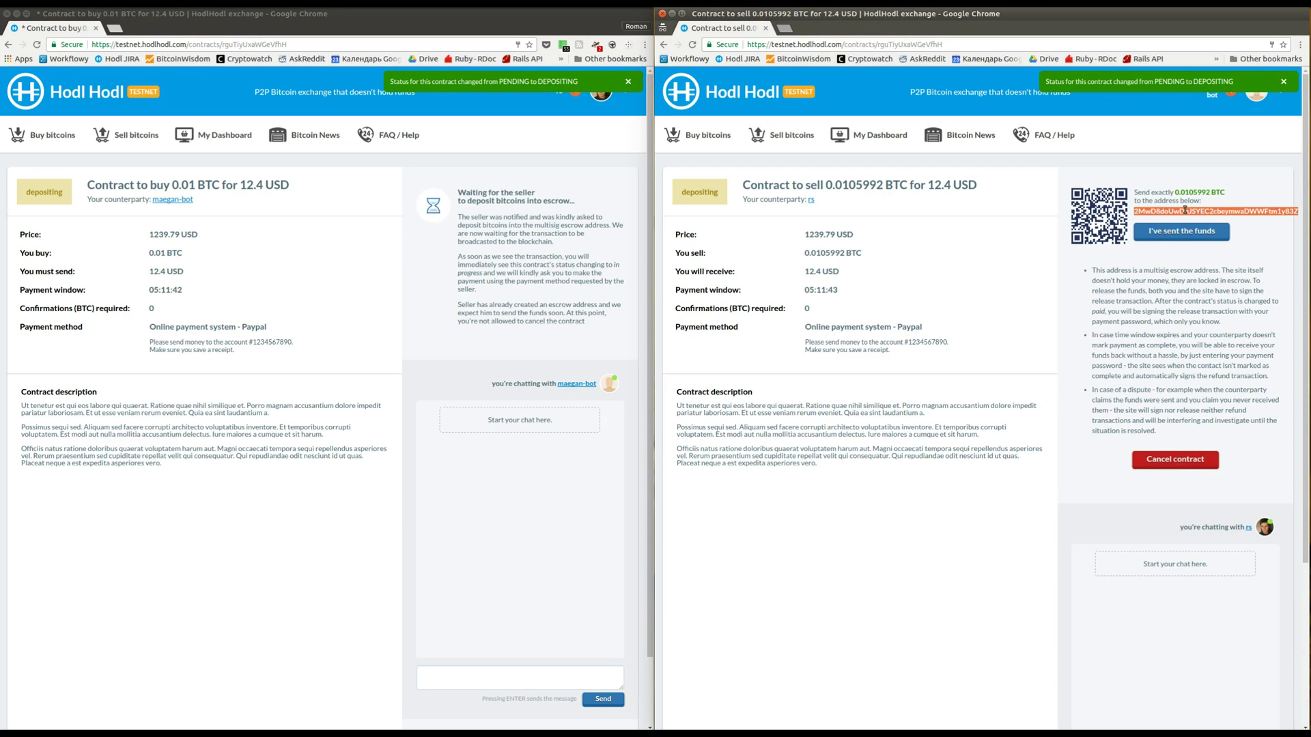
Send exactly 0.0105992 BTC from Bitcoin Core to the pasted escrow address and confirm
key("alt+Tab")
key("alt+Tab")
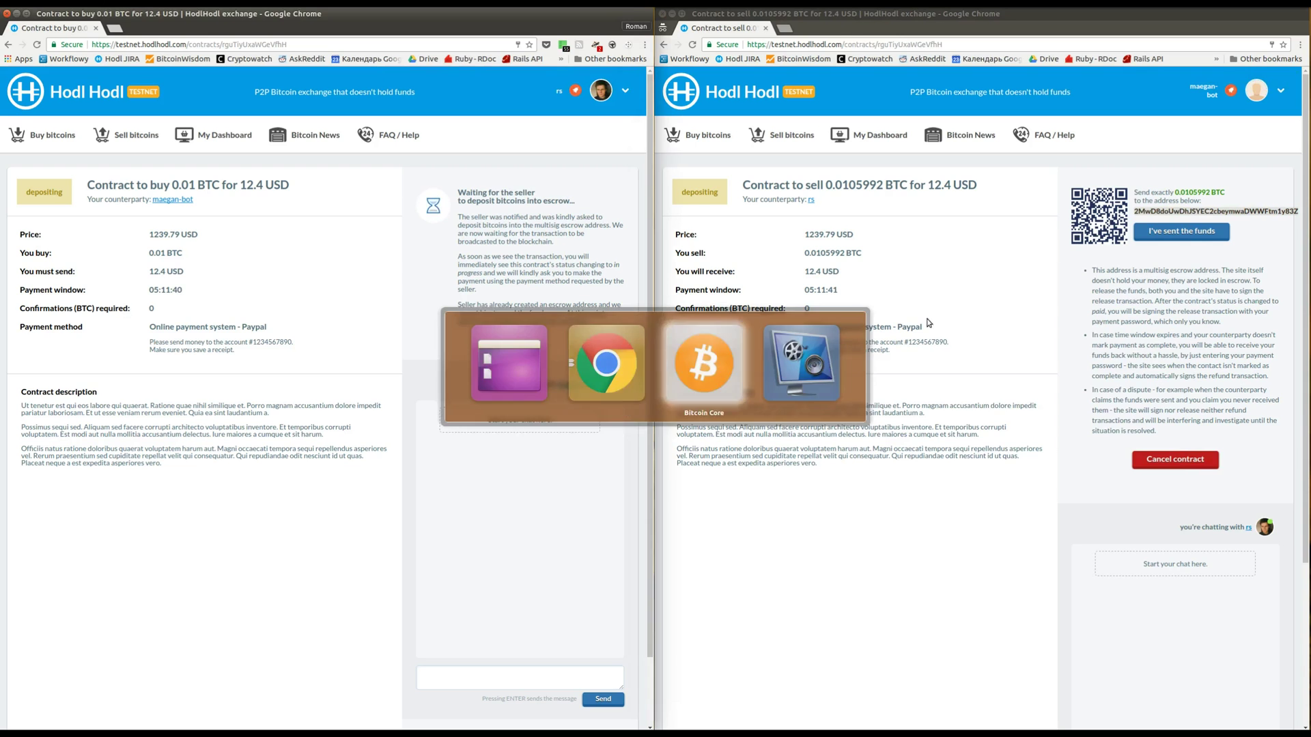
left_click(809, 380)
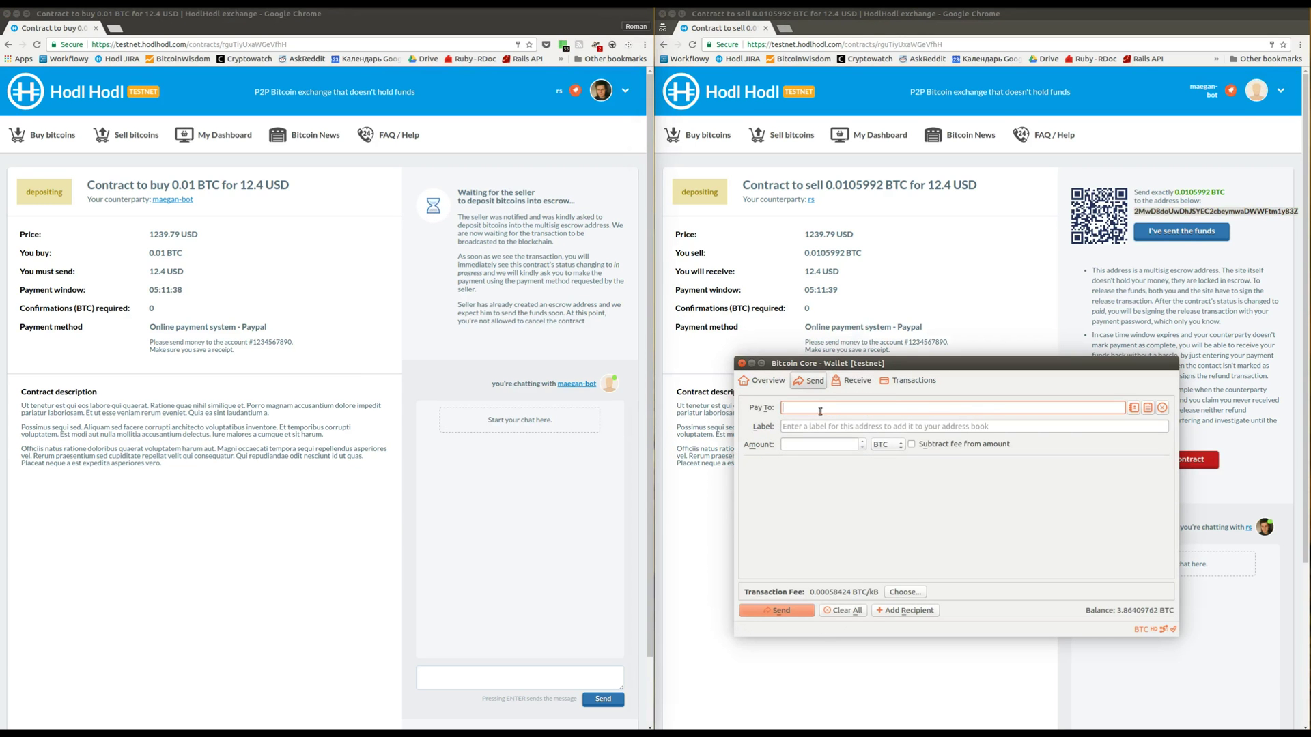
type("2MwD8doUwDhJSYEC2cbeymwaDWWFtm1y83Z")
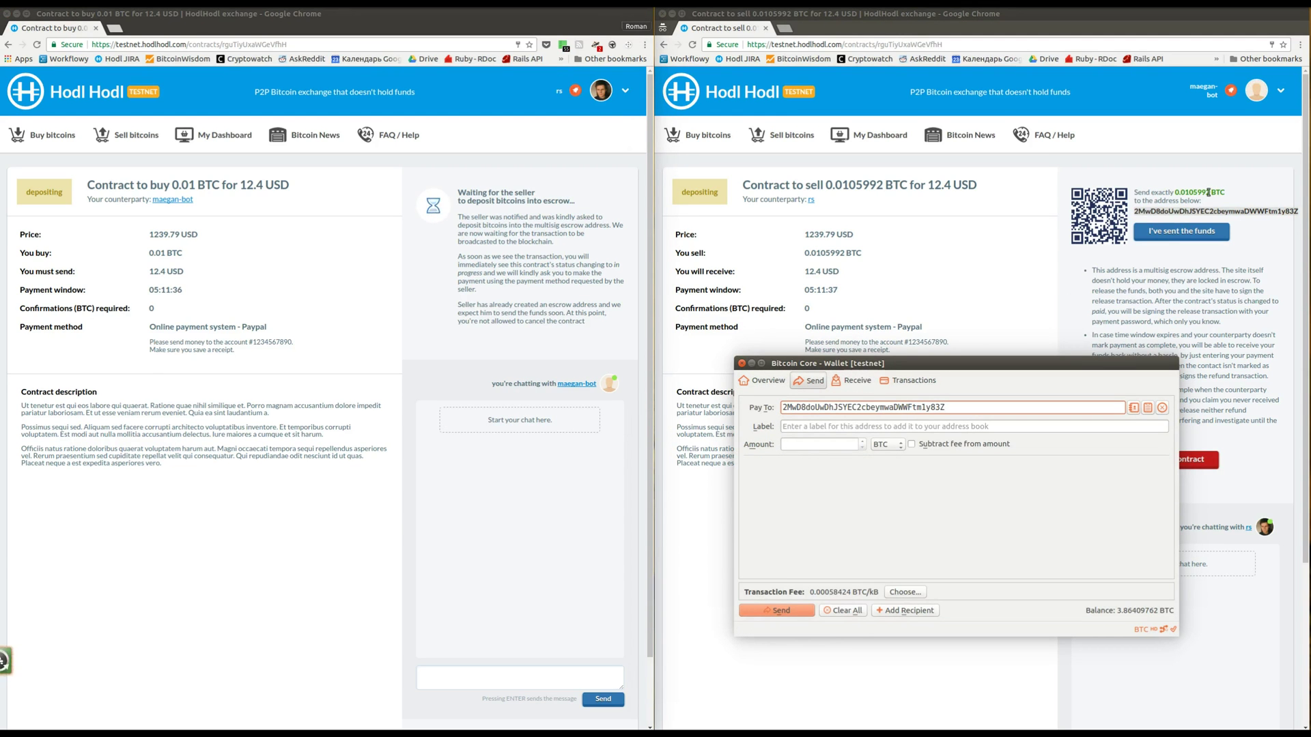
left_click_drag(1207, 191, 1175, 192)
key("ctrl+c")
key("alt+Tab")
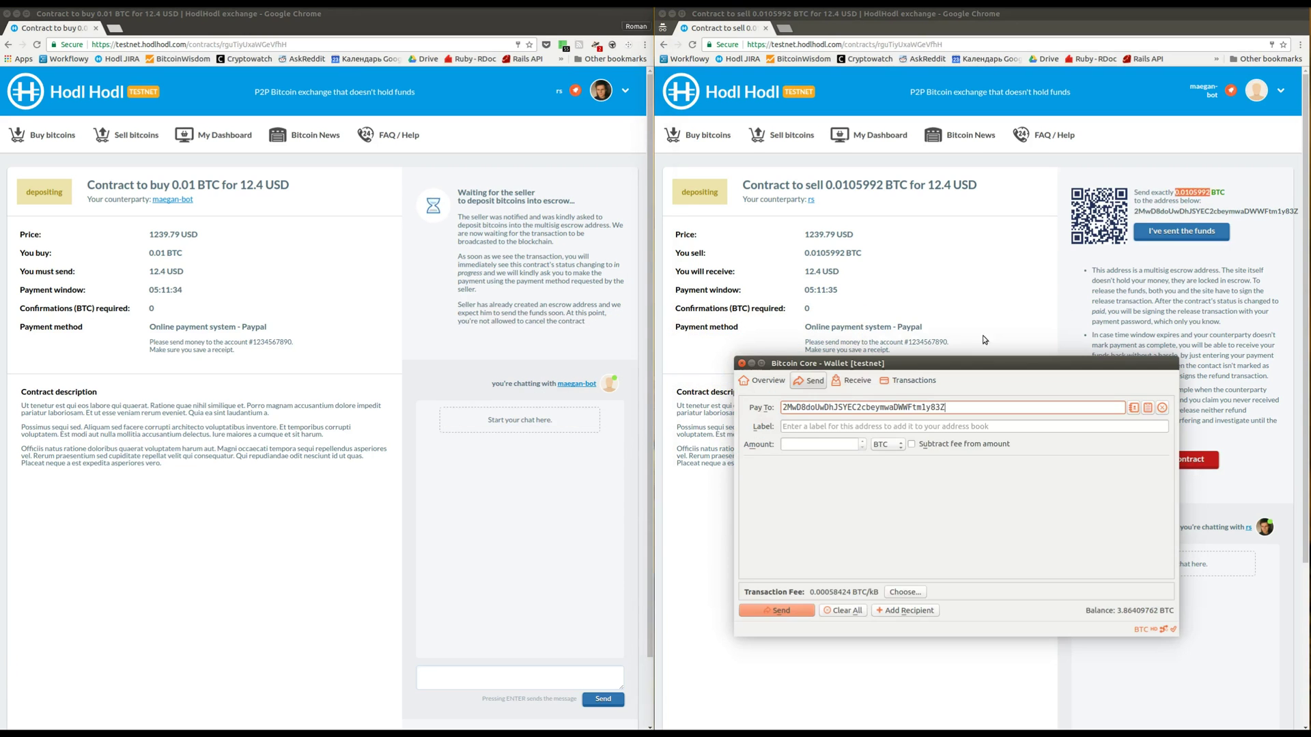
left_click(806, 445)
key("ctrl+v")
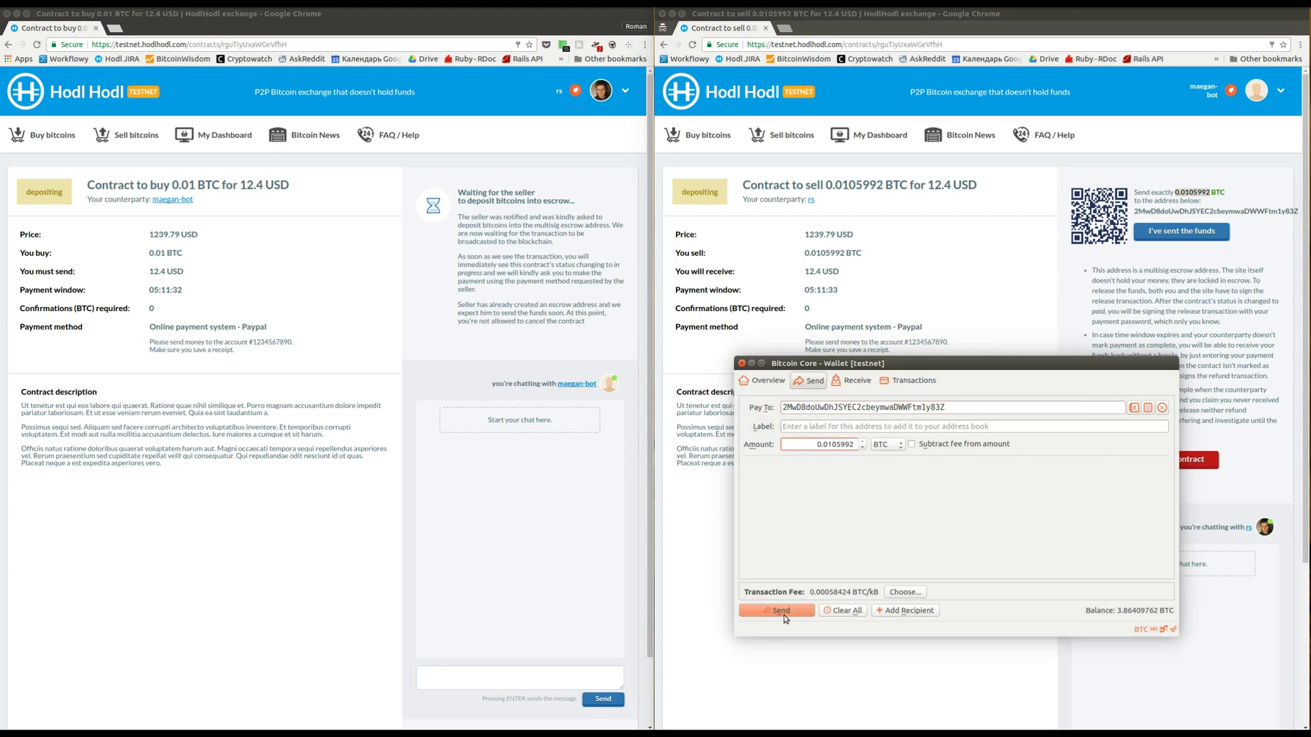
left_click(784, 613)
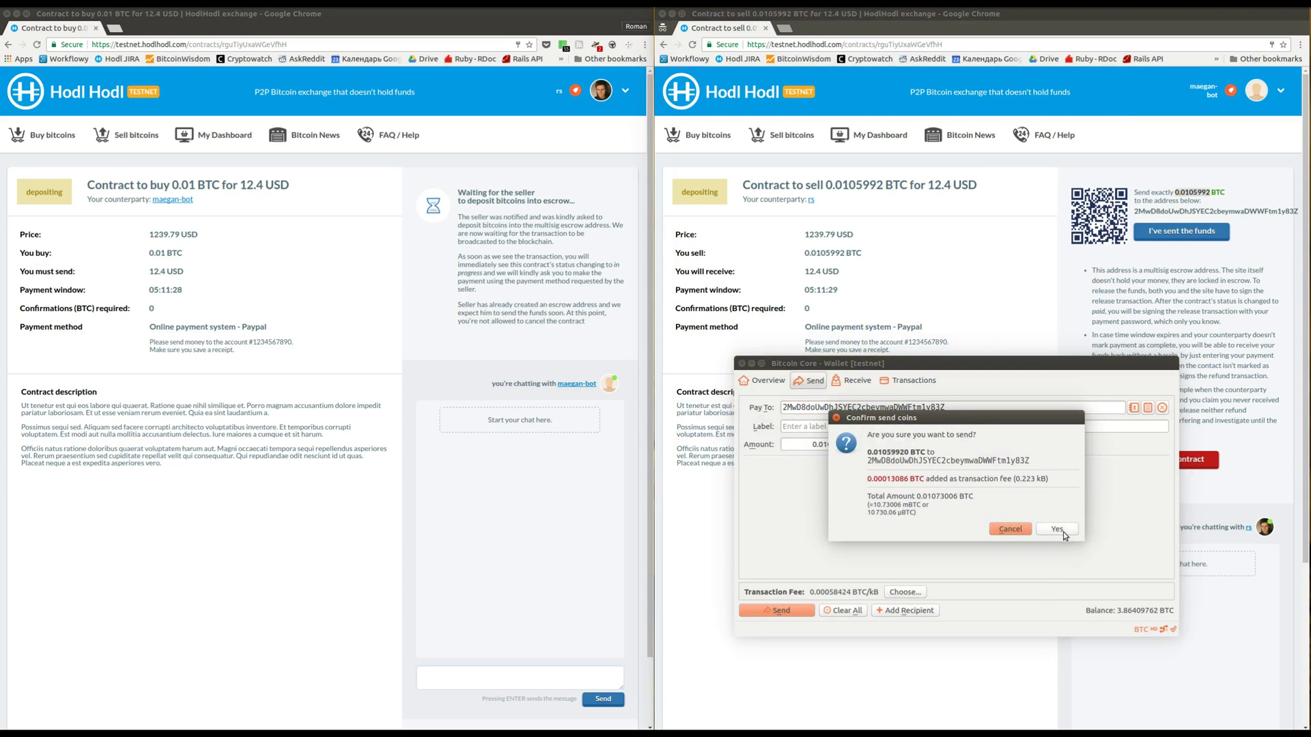
left_click(1063, 530)
left_click(1224, 485)
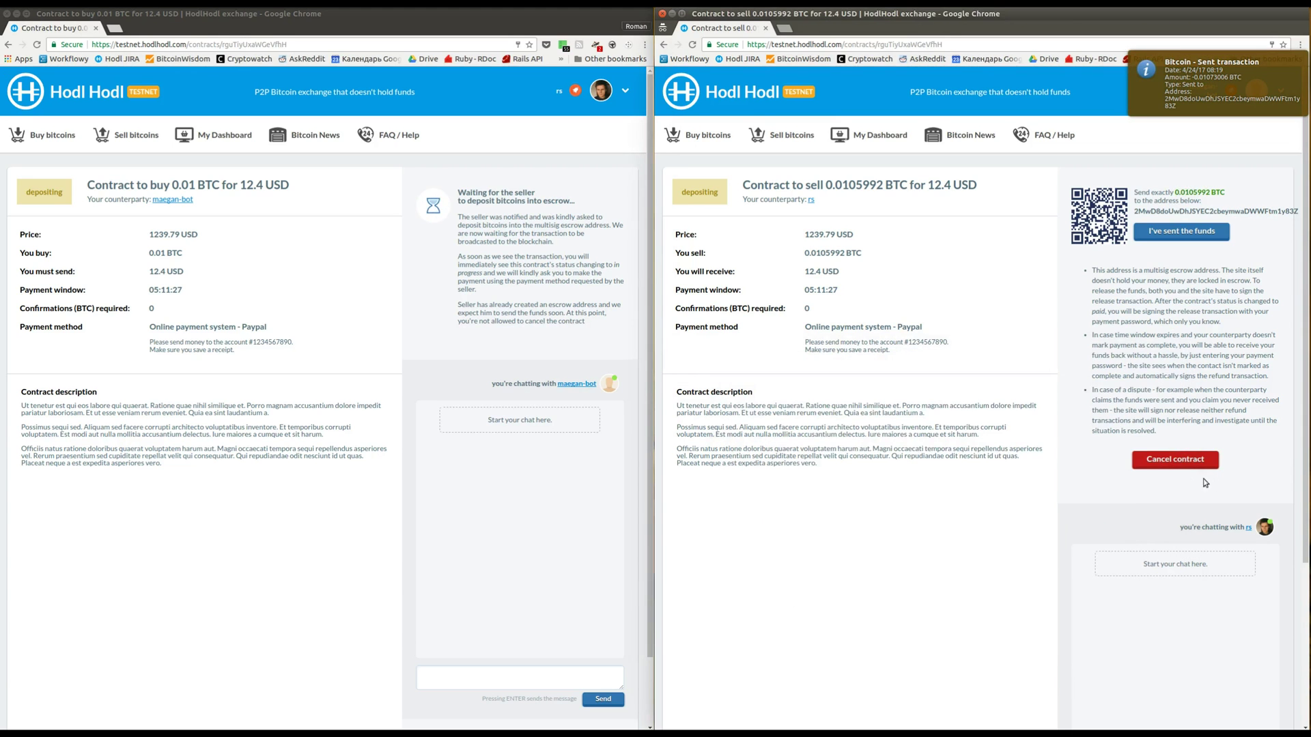
Cancel the contract while it is still in the depositing stage
left_click(1162, 464)
left_click(1035, 435)
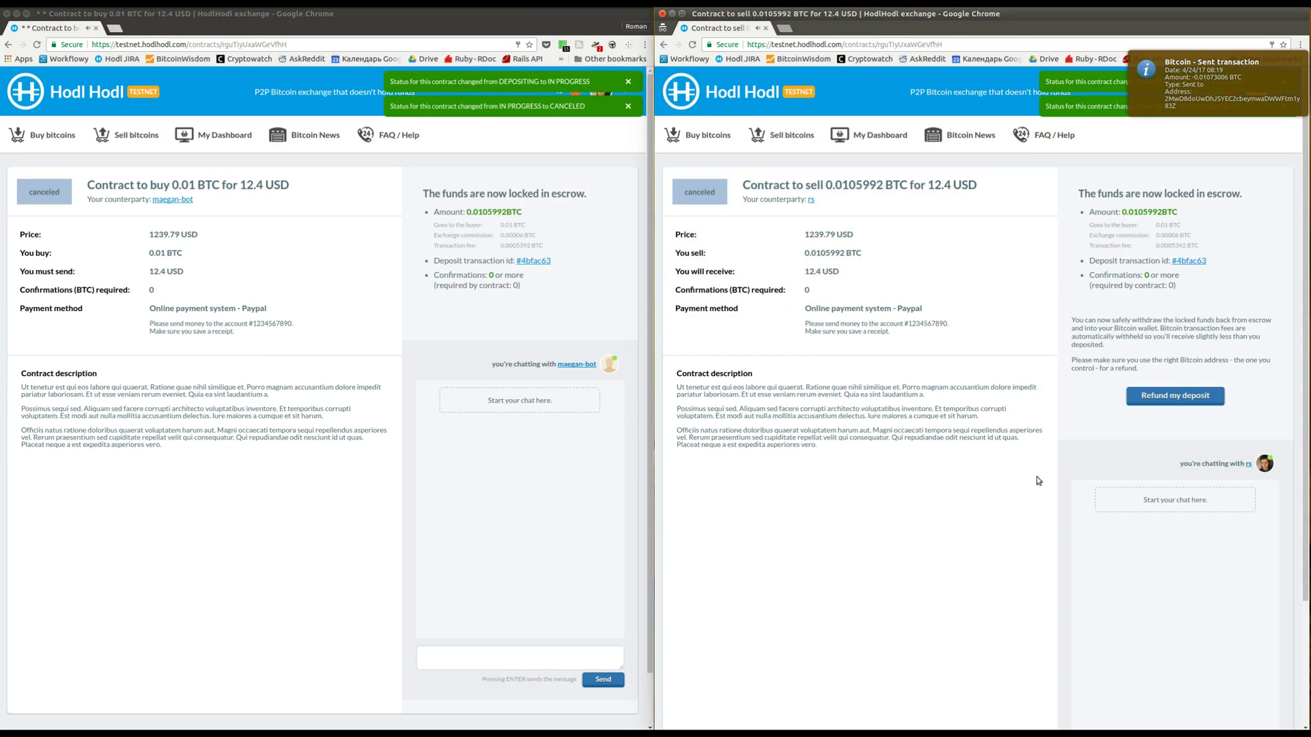
left_click_drag(1090, 260, 1207, 261)
left_click(1217, 266)
Open the refund form and copy the receiving address from Bitcoin Core's saved payment request
left_click(1148, 398)
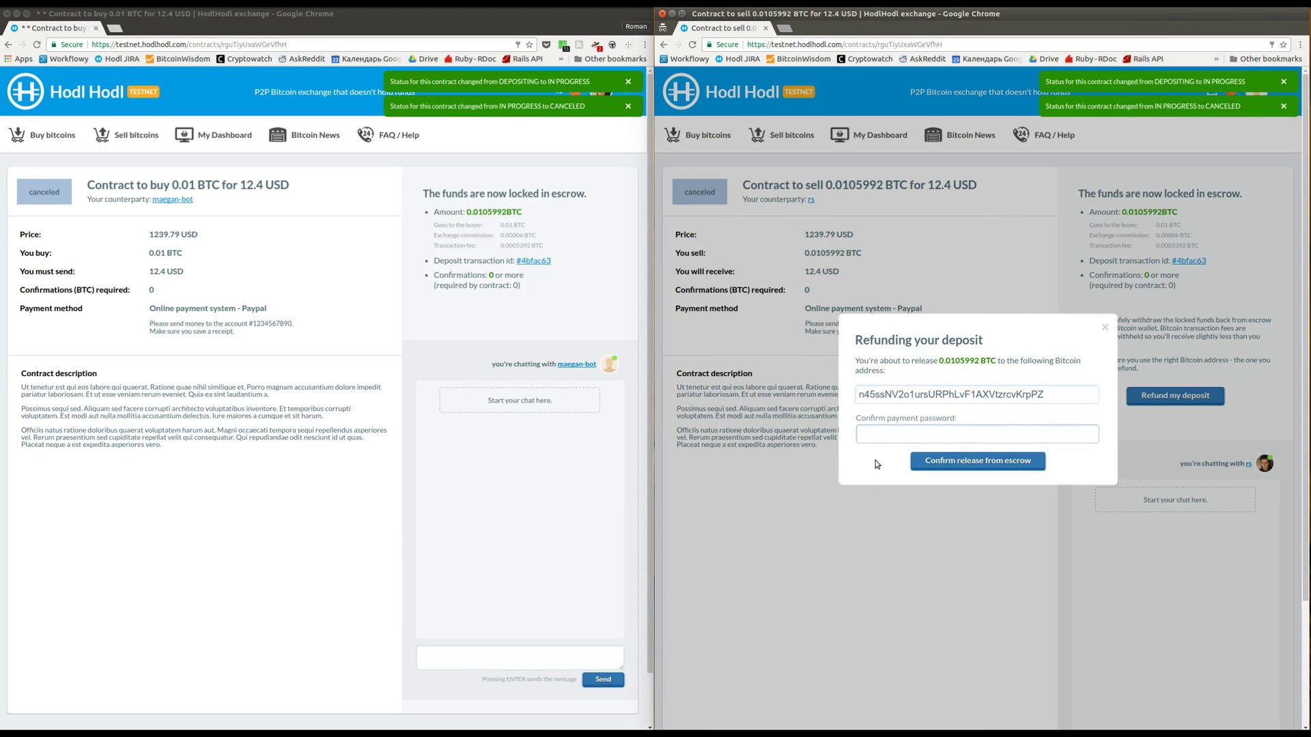
key("alt+Tab")
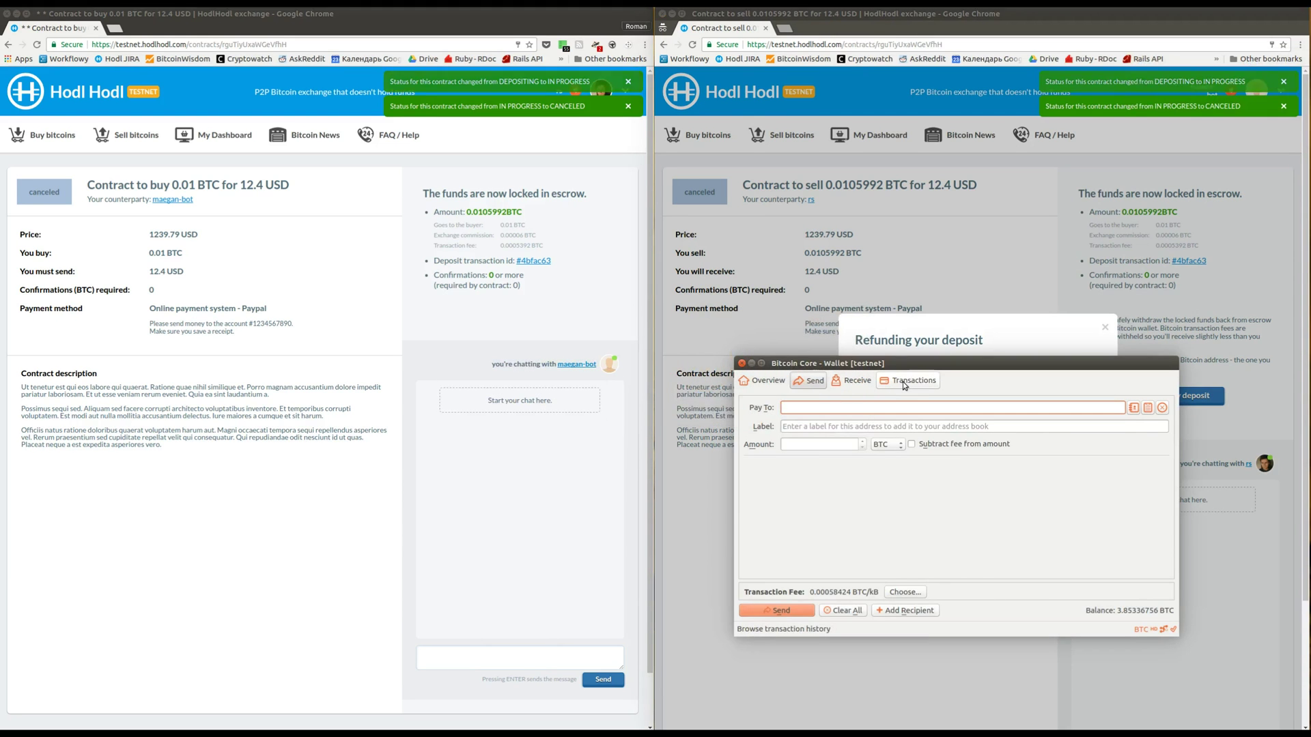
left_click(881, 387)
left_click(854, 381)
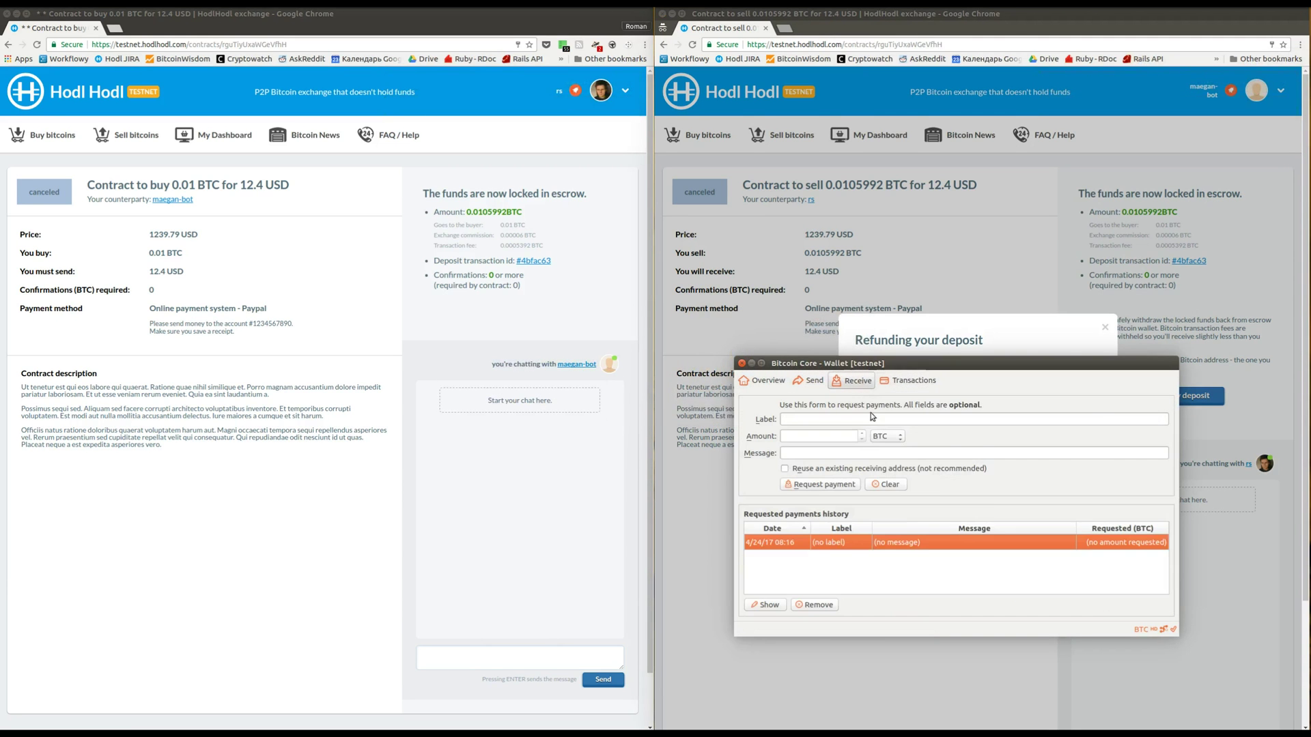
double_click(913, 543)
left_click(916, 657)
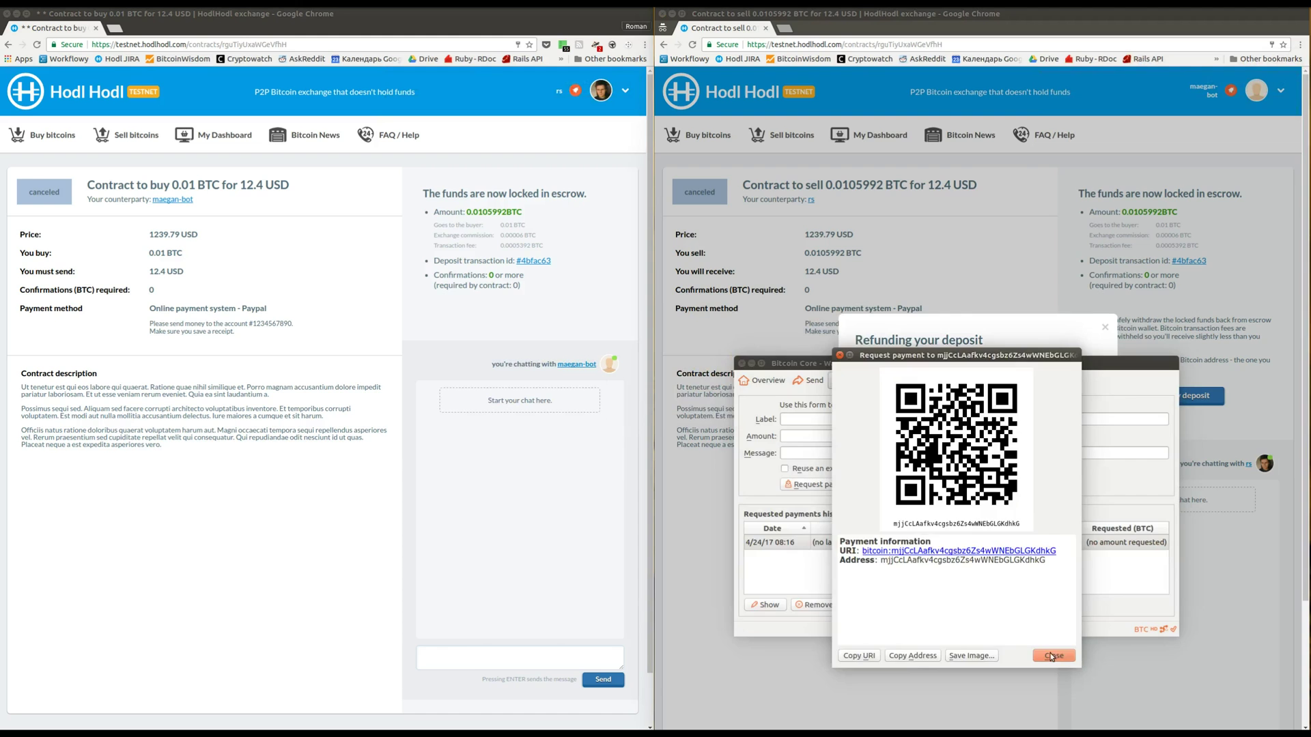
left_click(1053, 655)
Paste the wallet address into the refund form and release the 0.0105992 BTC with the payment password
left_click(1248, 539)
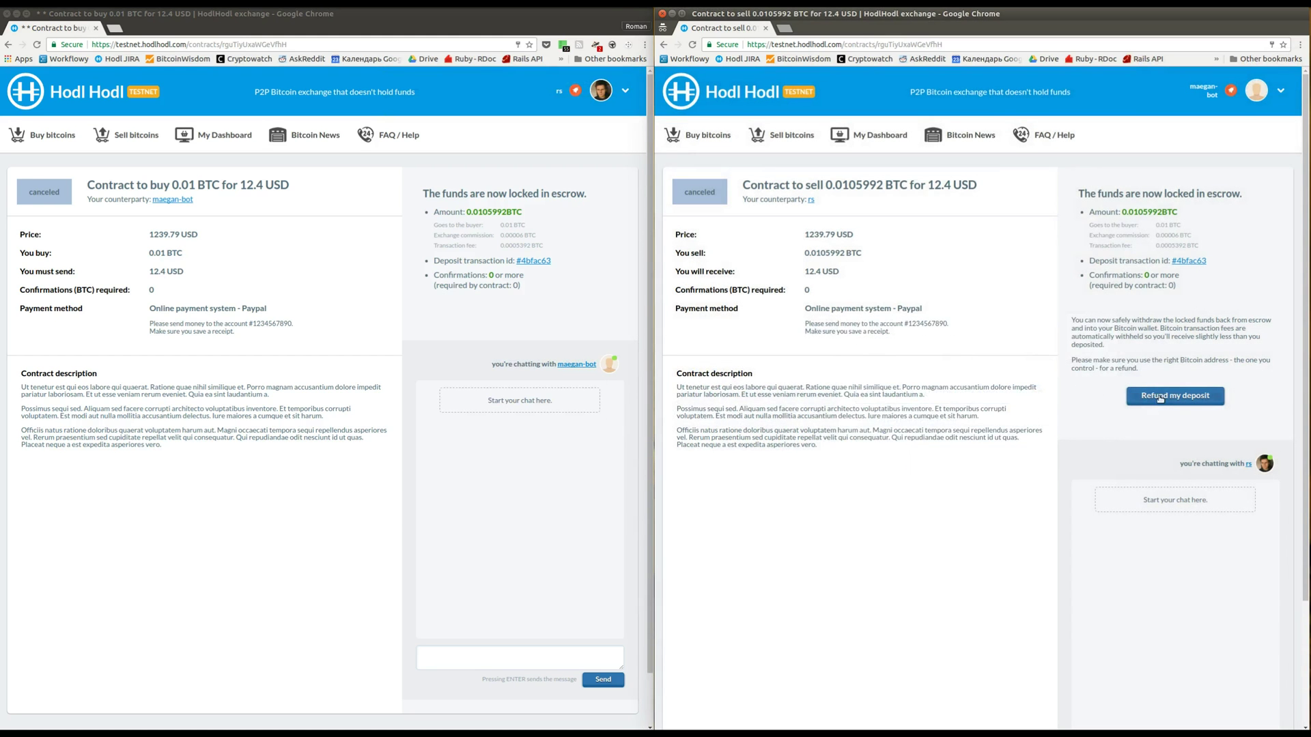
left_click(1160, 398)
left_click_drag(1060, 398, 777, 393)
key("ctrl+v")
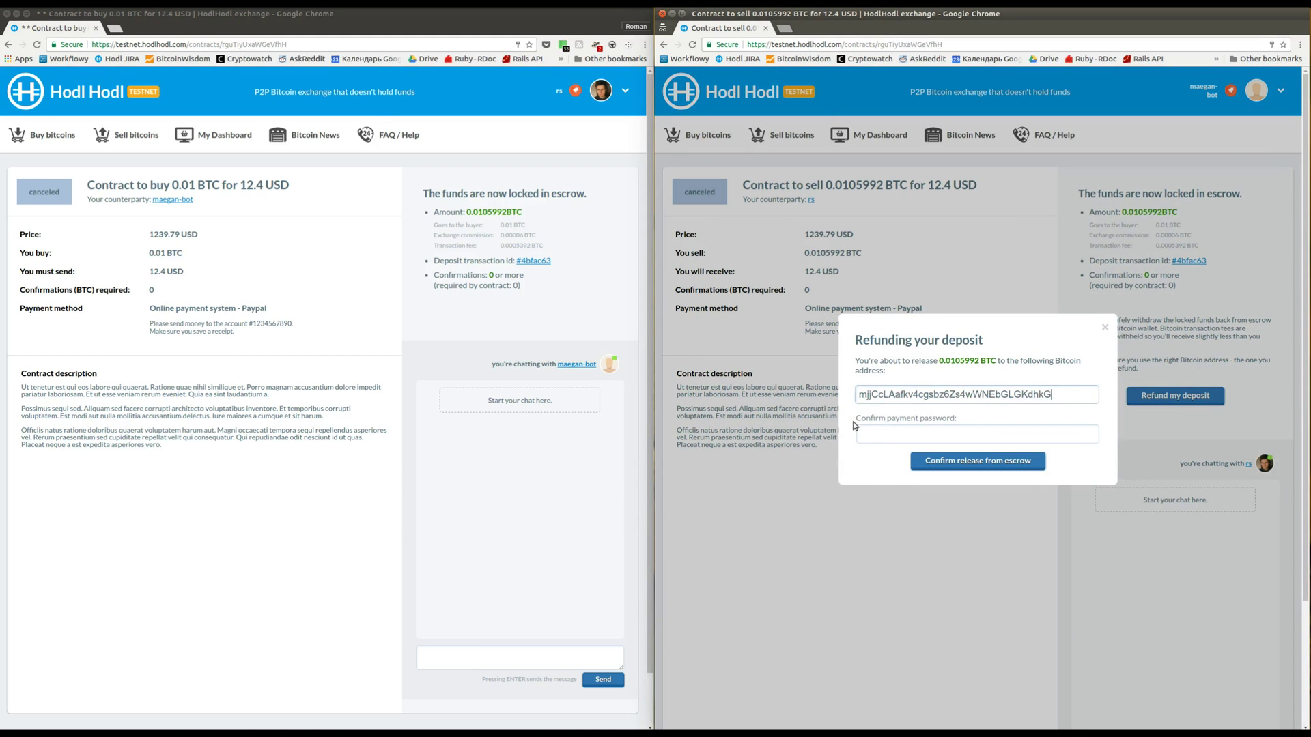
left_click(870, 435)
type("1")
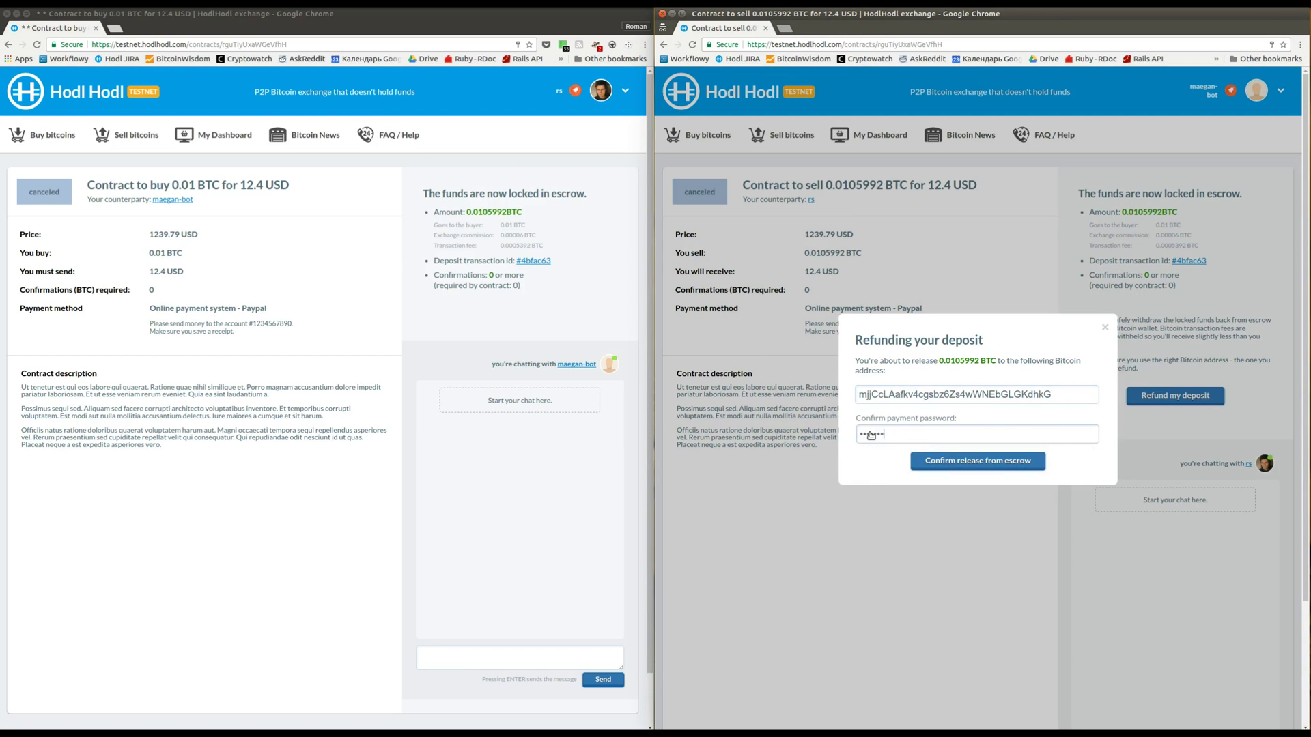
key("Return")
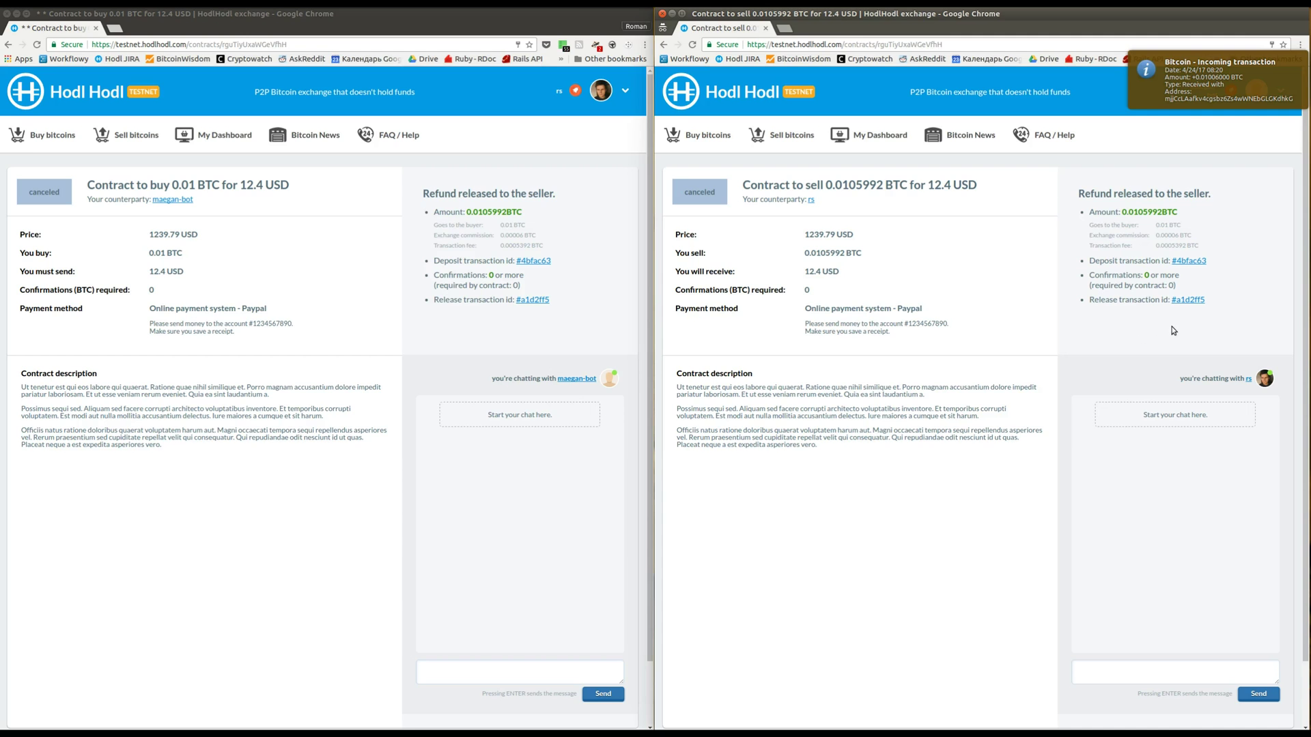
Accept the reloaded offer for 0.01 BTC via Paypal and open the new contract as seller
left_click(13, 46)
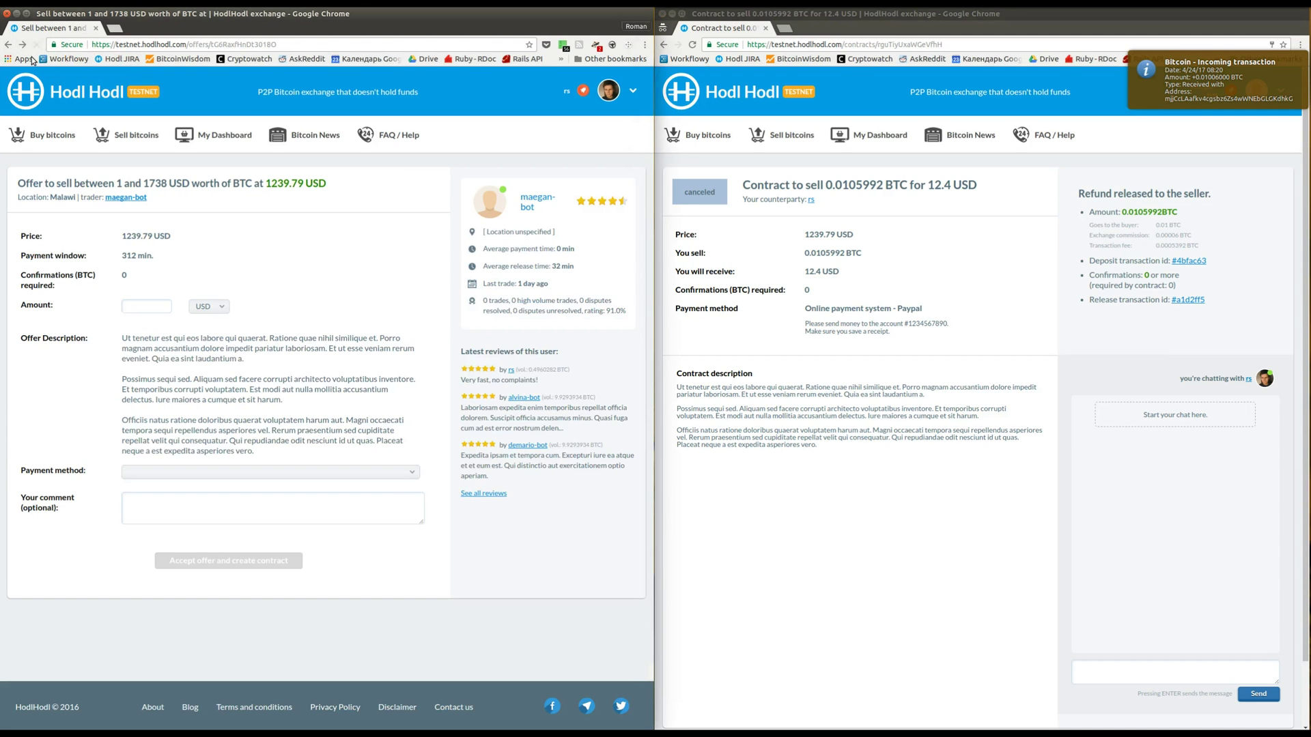
left_click(37, 45)
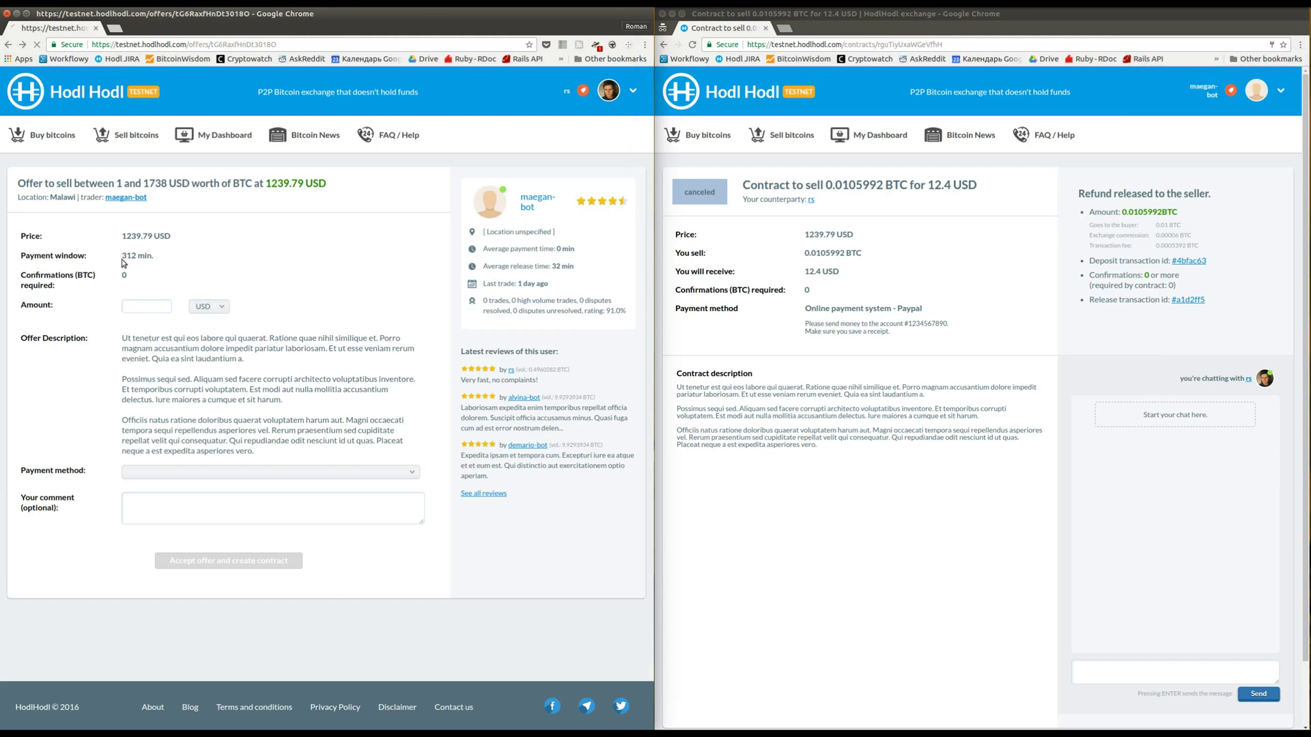
left_click(143, 311)
type("0.01")
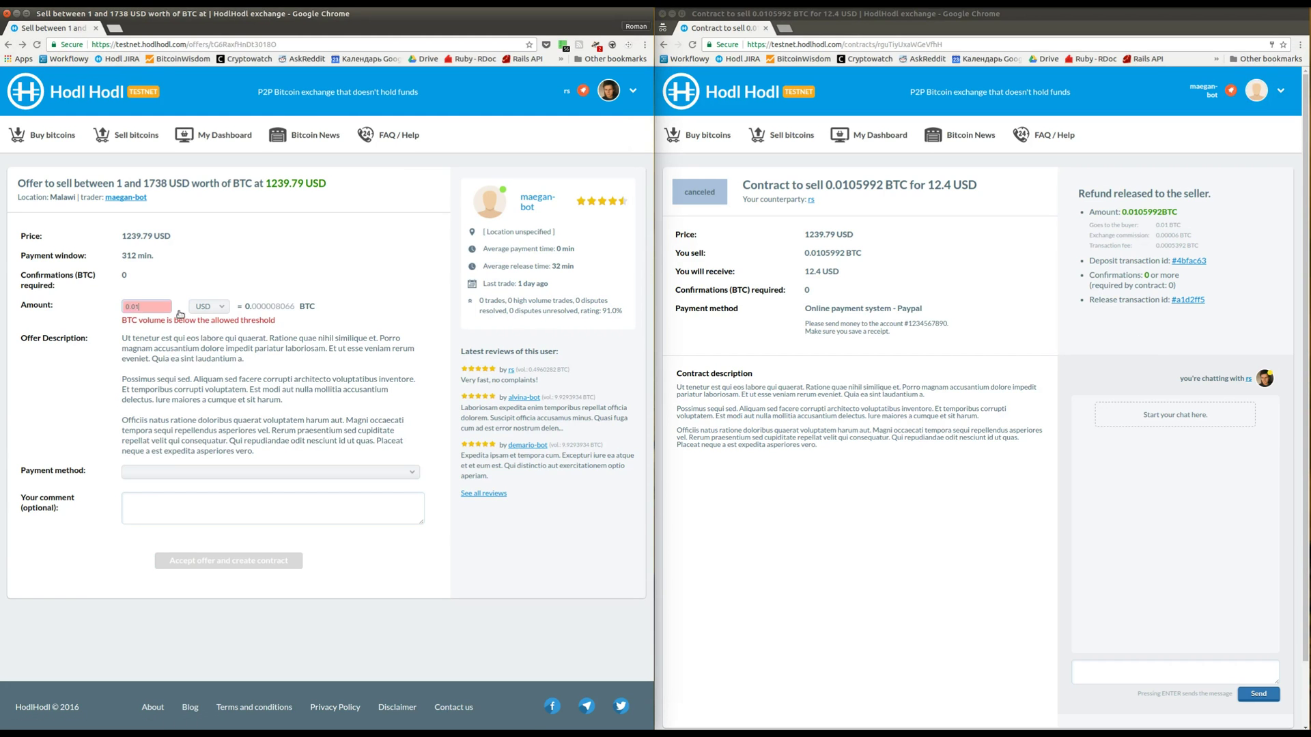
left_click(208, 307)
left_click(219, 337)
left_click(209, 476)
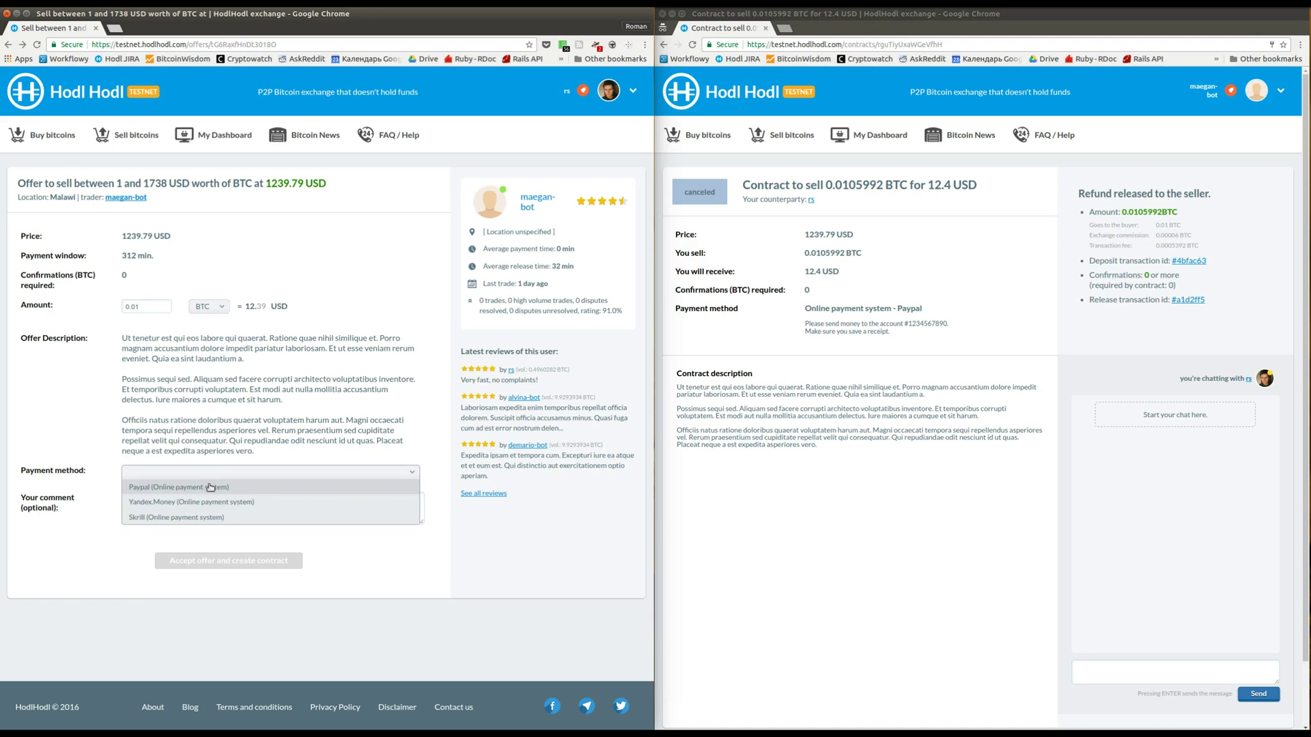
left_click(208, 489)
left_click(232, 593)
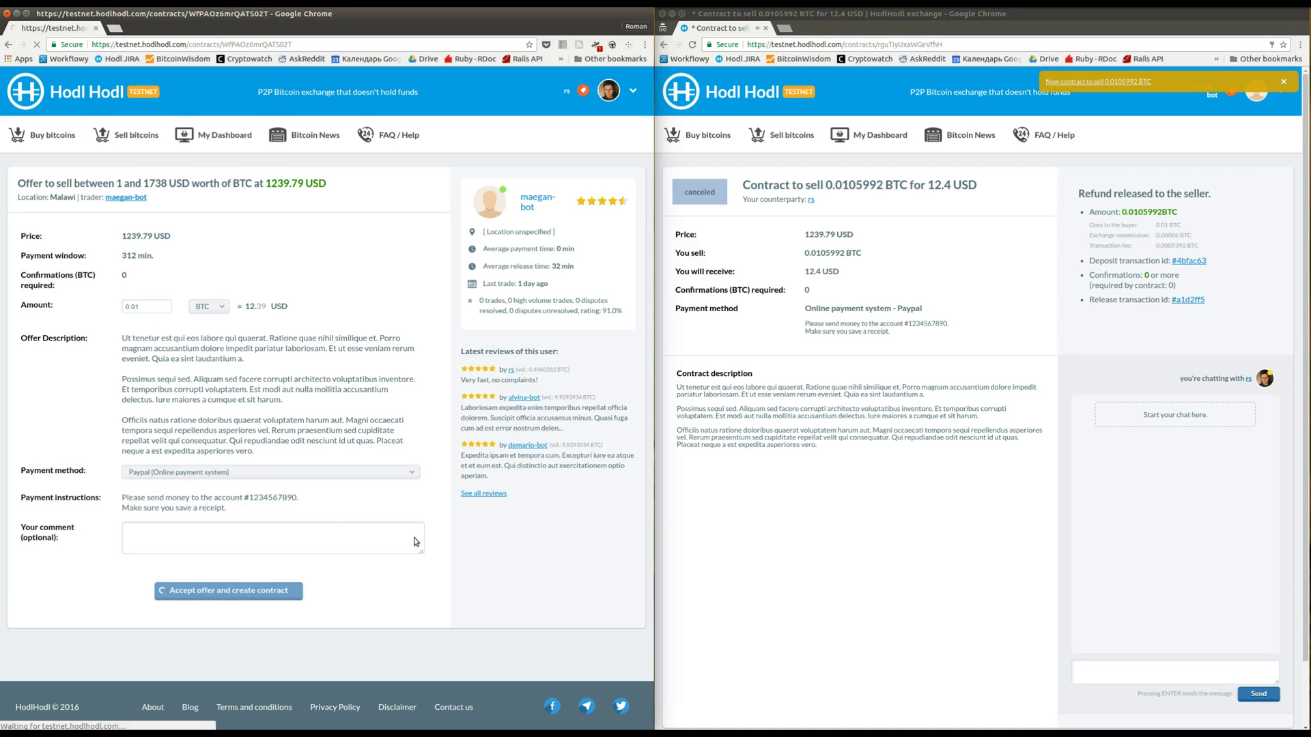
left_click(1256, 92)
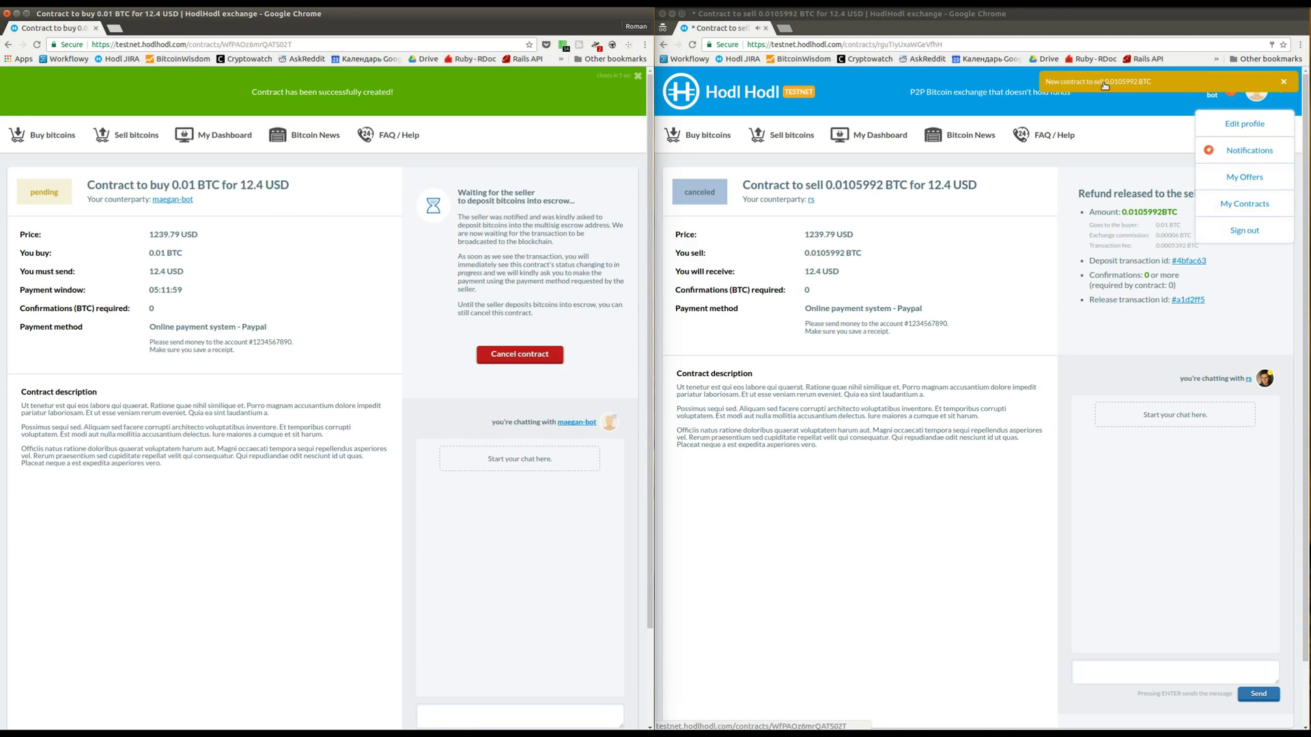
left_click(1103, 83)
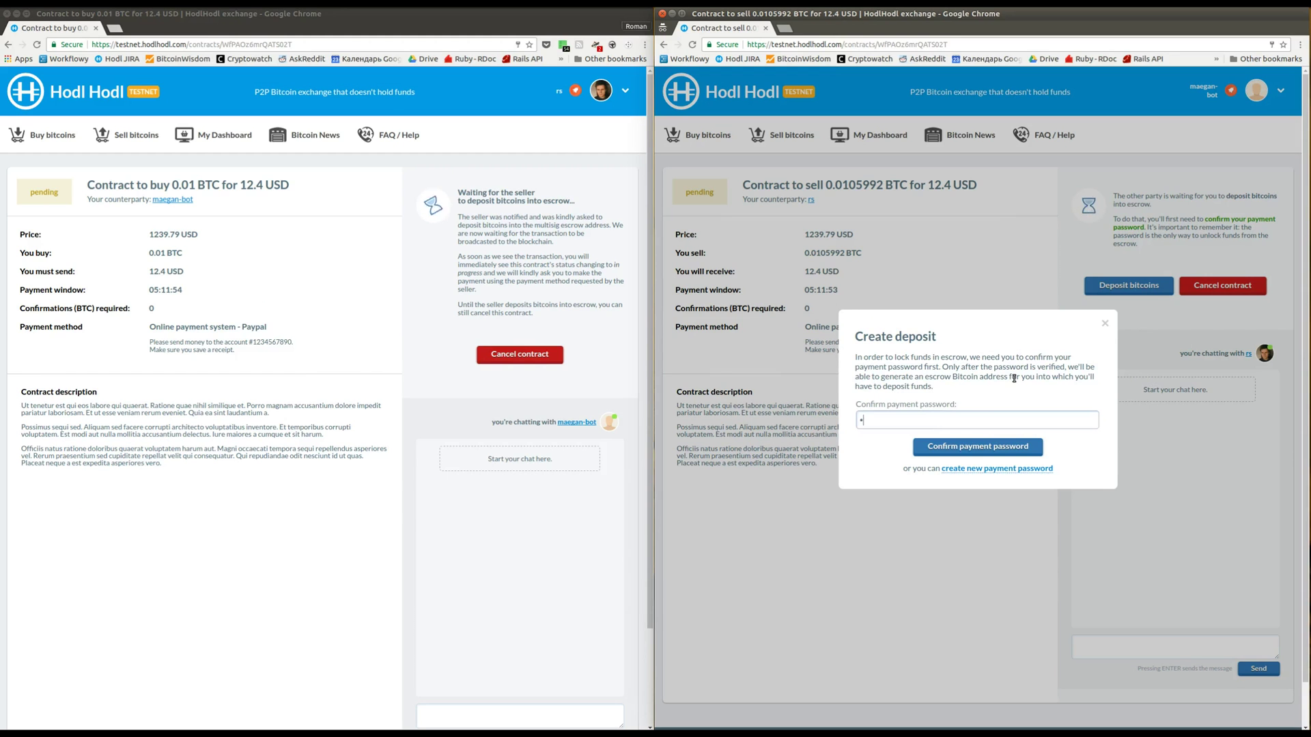
Confirm the payment password to start depositing, then cancel the depositing contract
type("*****")
left_click(978, 446)
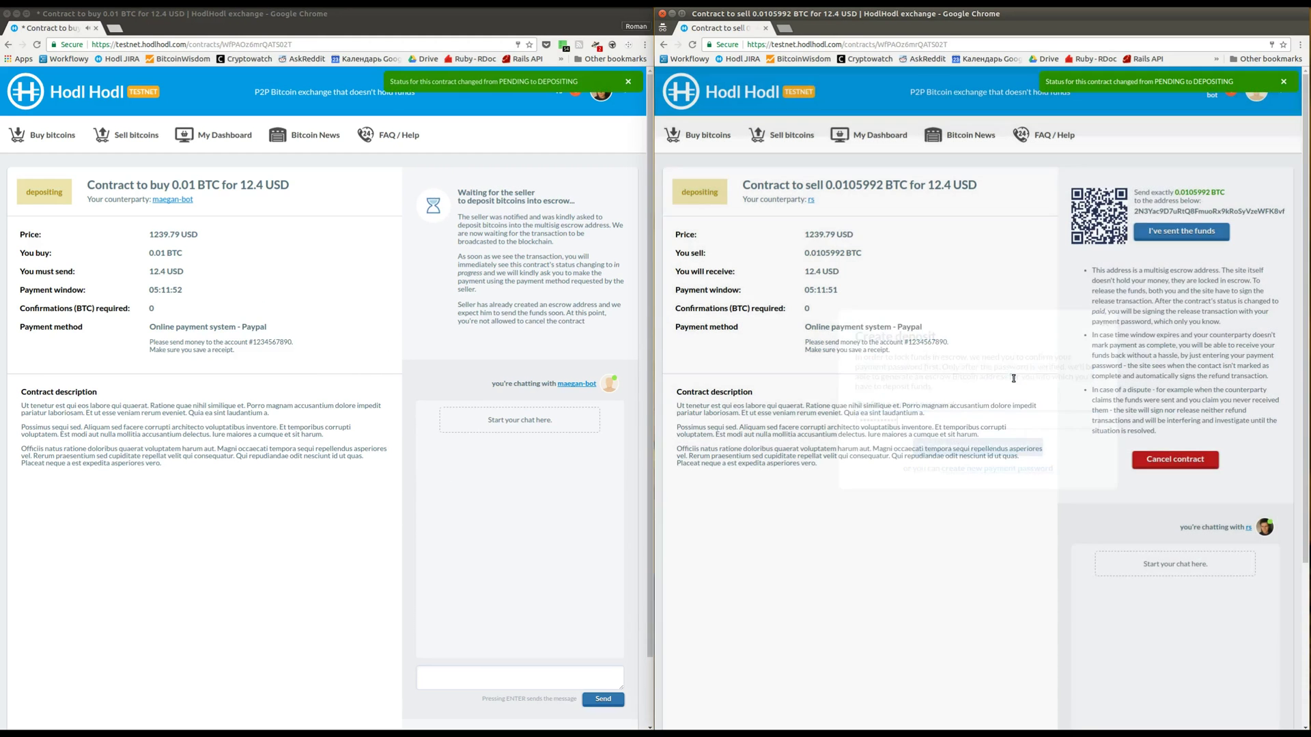
left_click(1168, 462)
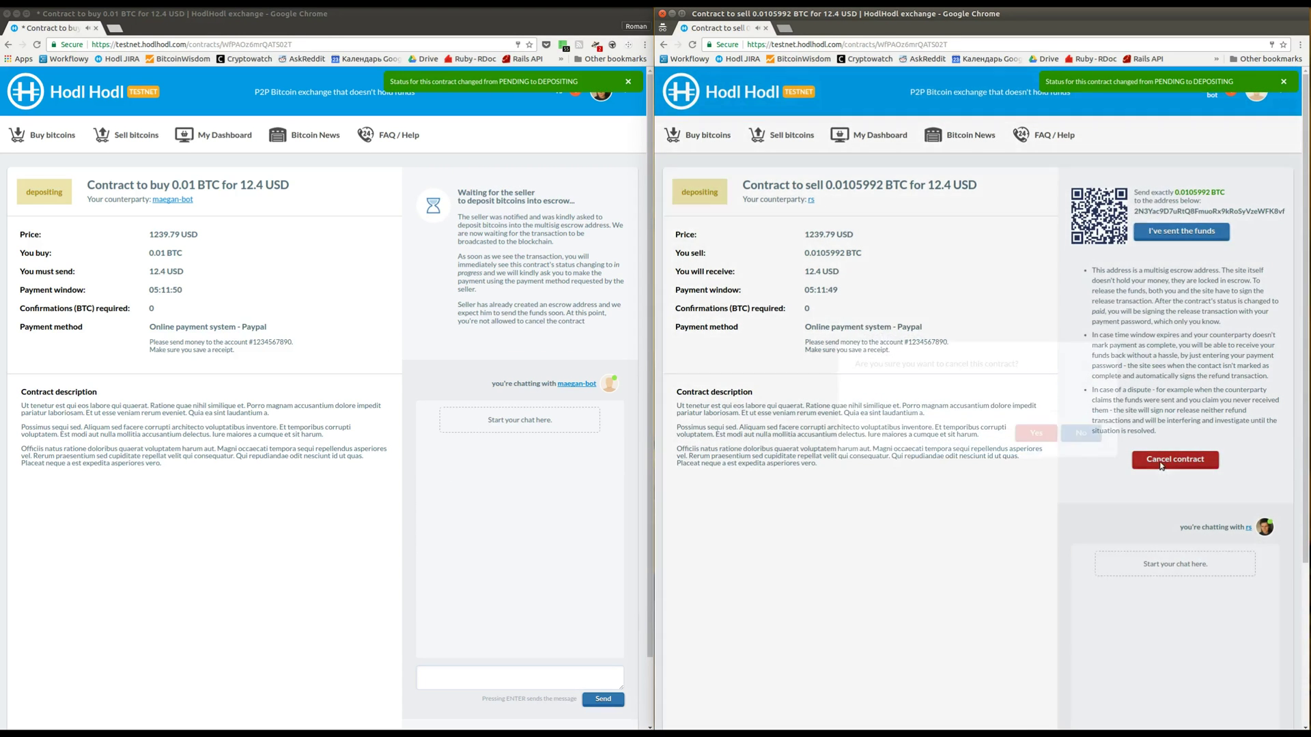
left_click(1037, 435)
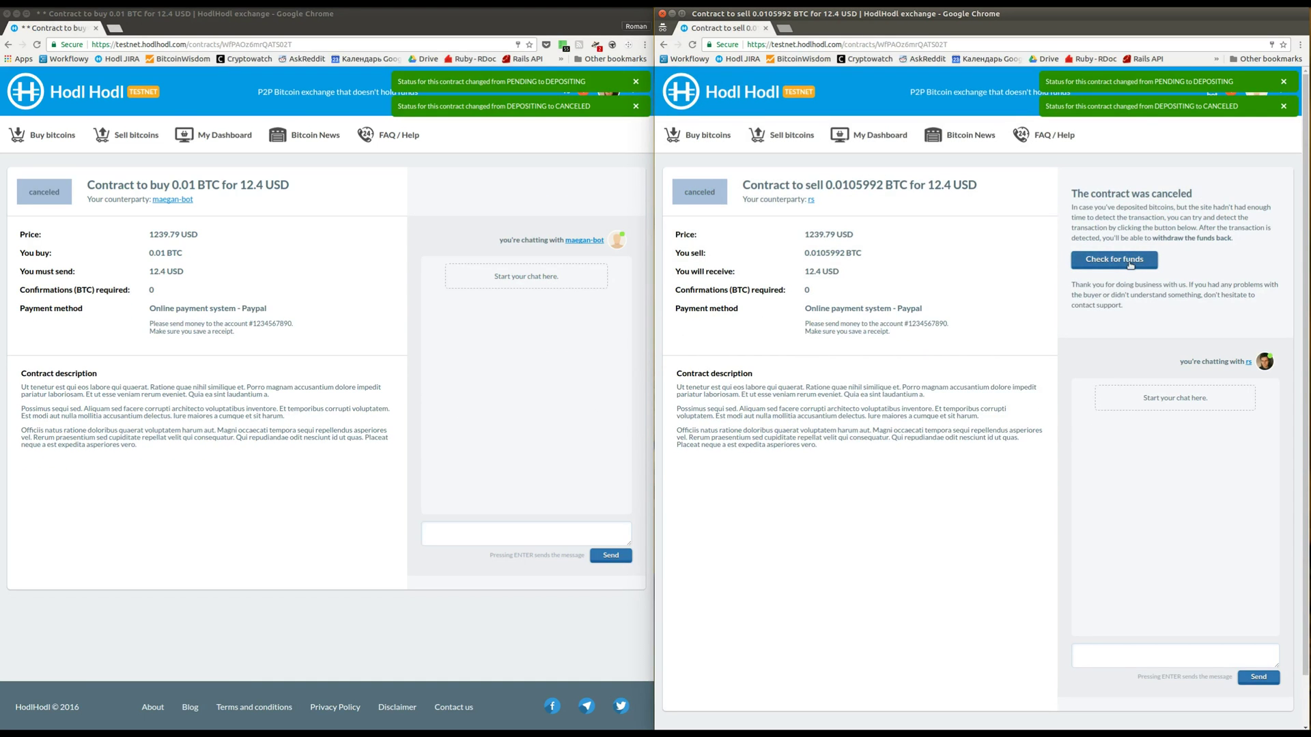
Check for funds on the canceled contract and review Bitcoin Core's transaction list
left_click(1130, 264)
left_click_drag(796, 91, 1207, 95)
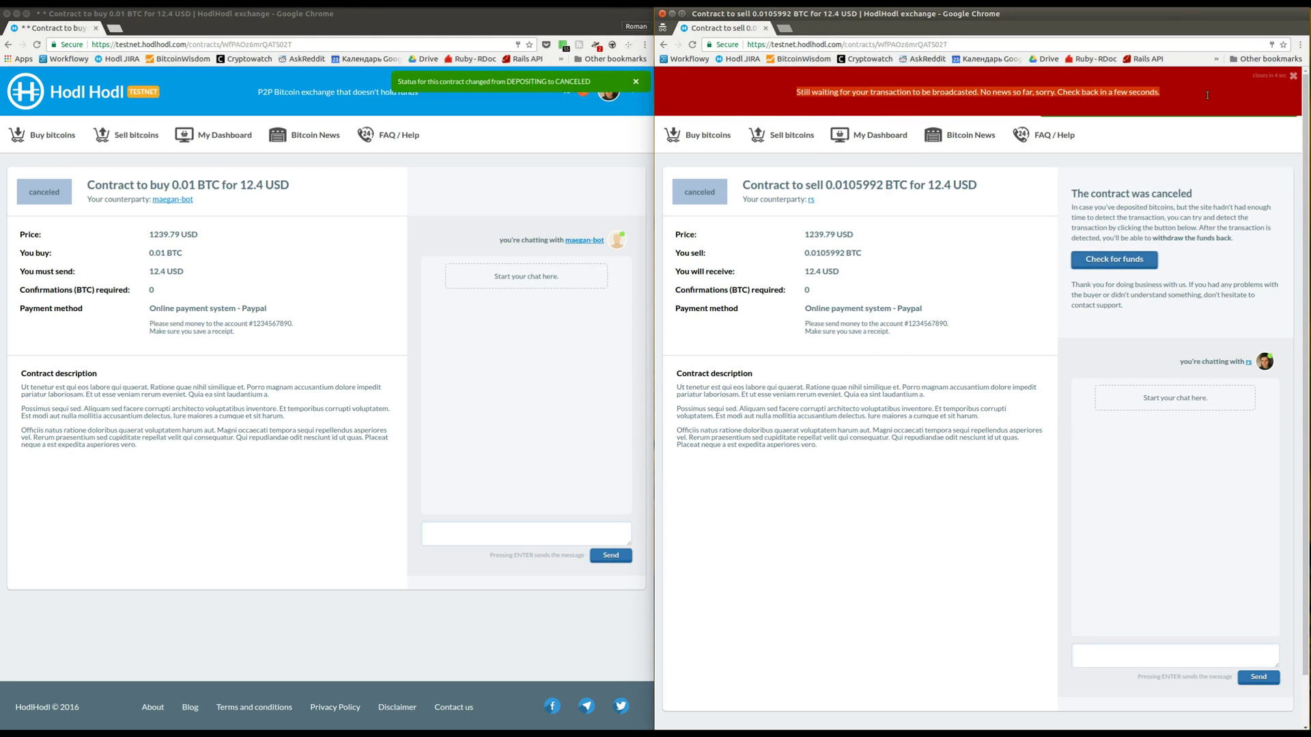
left_click(1195, 99)
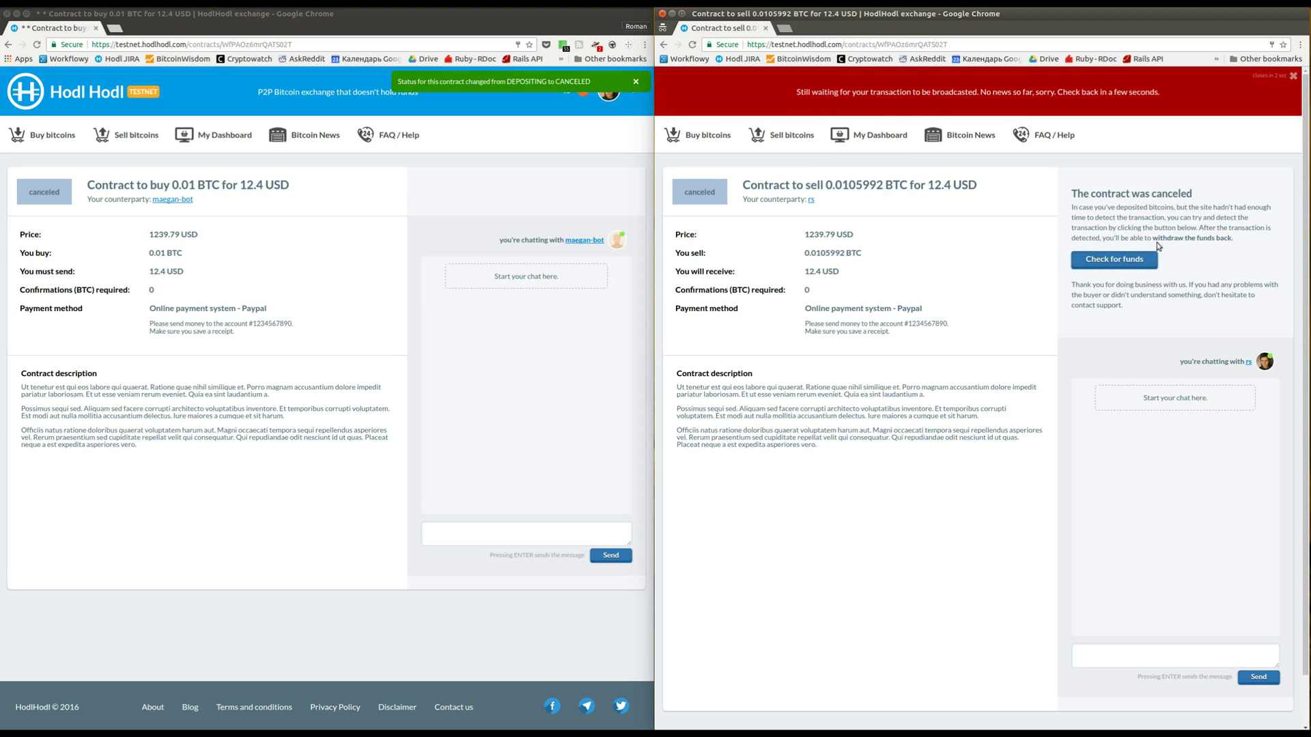
key("alt+Tab")
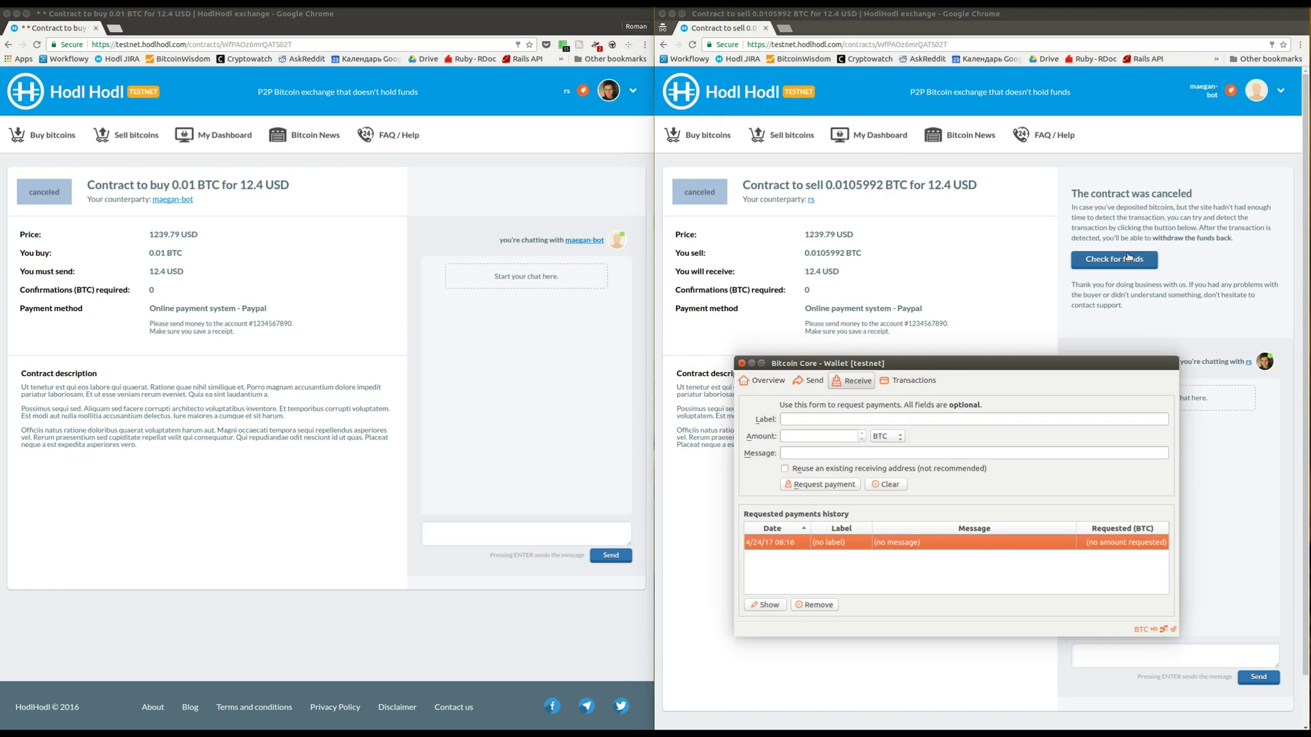
left_click(908, 381)
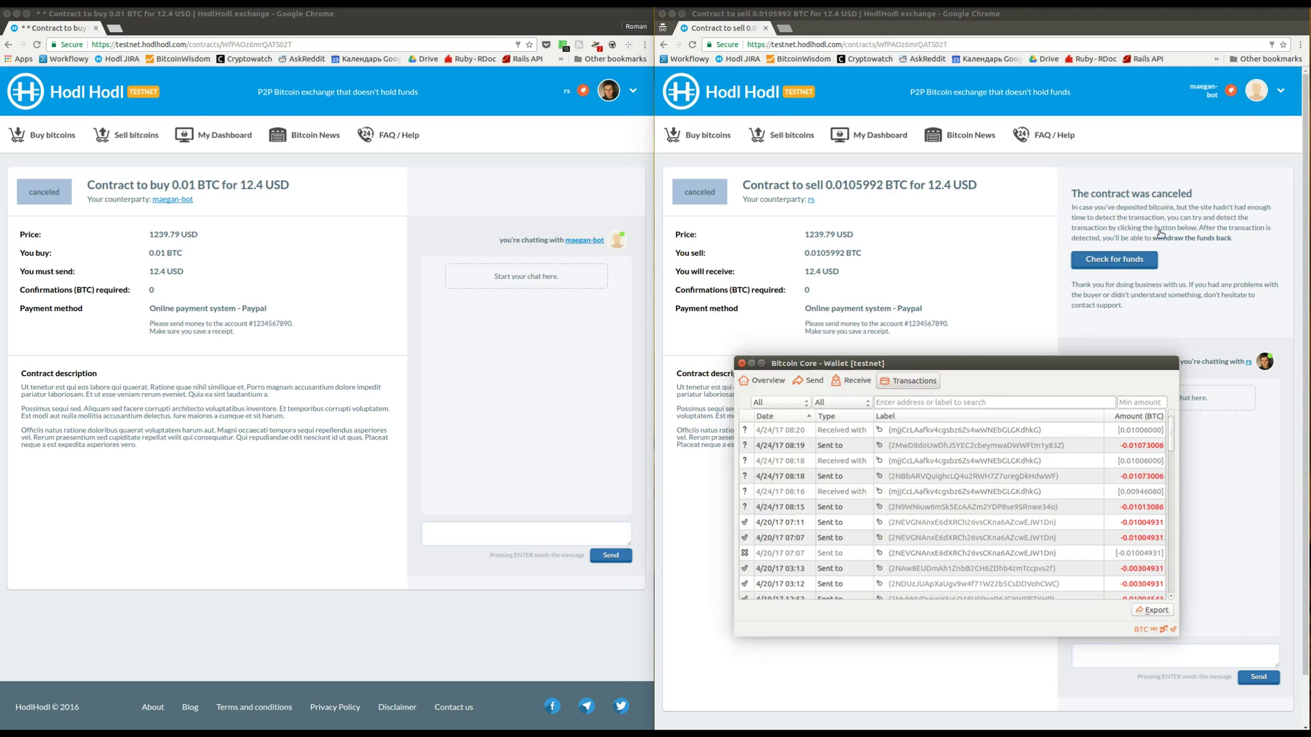
left_click(1201, 186)
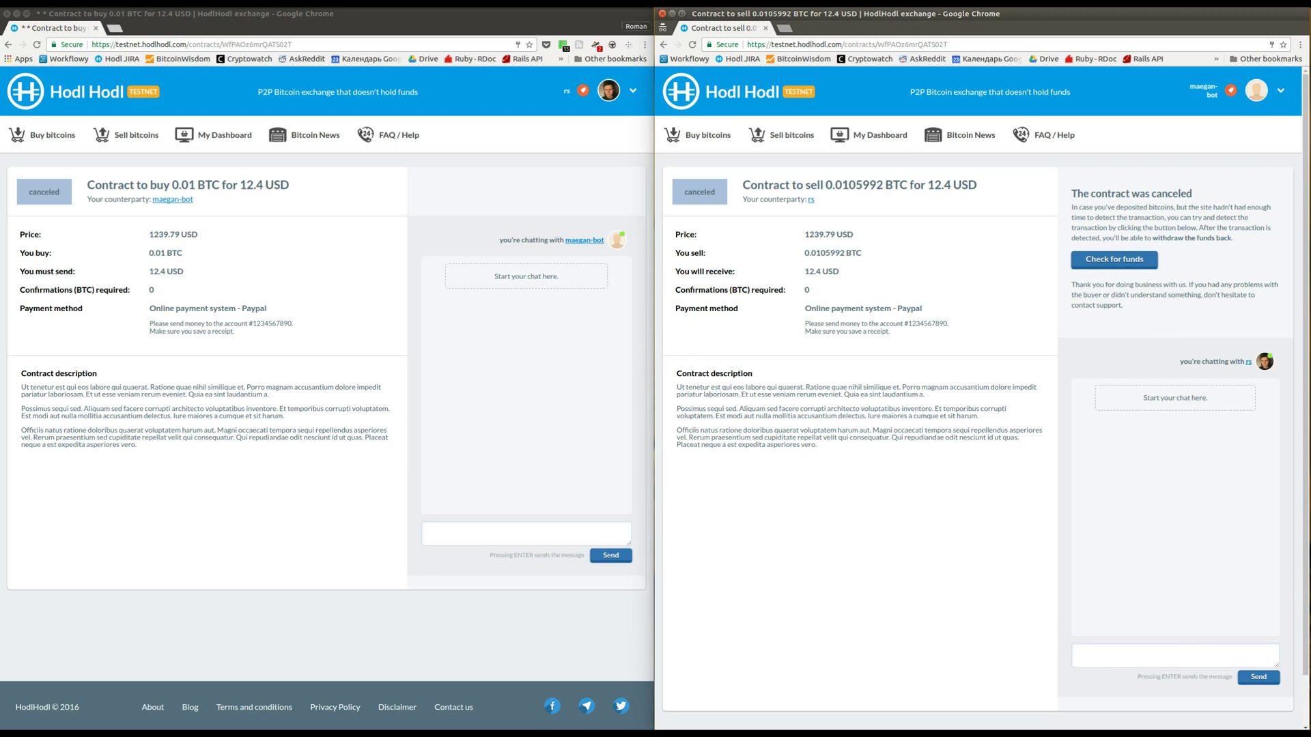
left_click(655, 369)
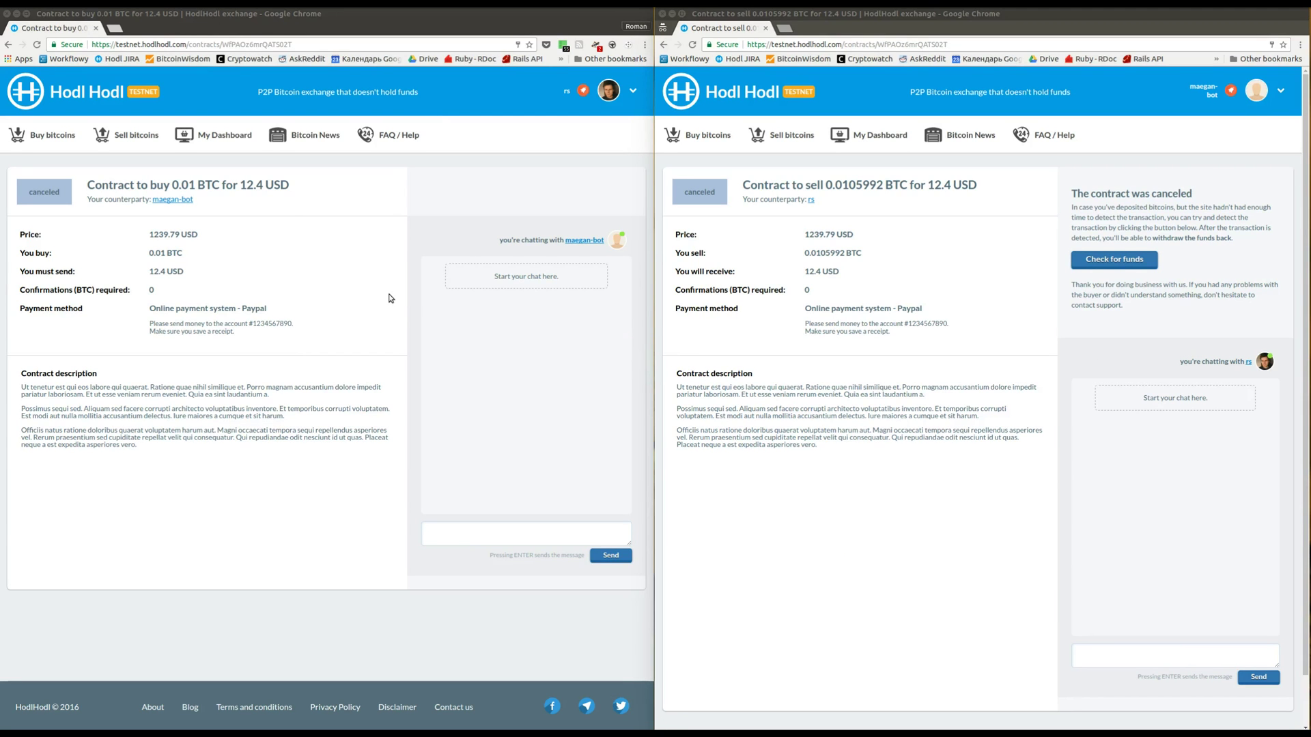